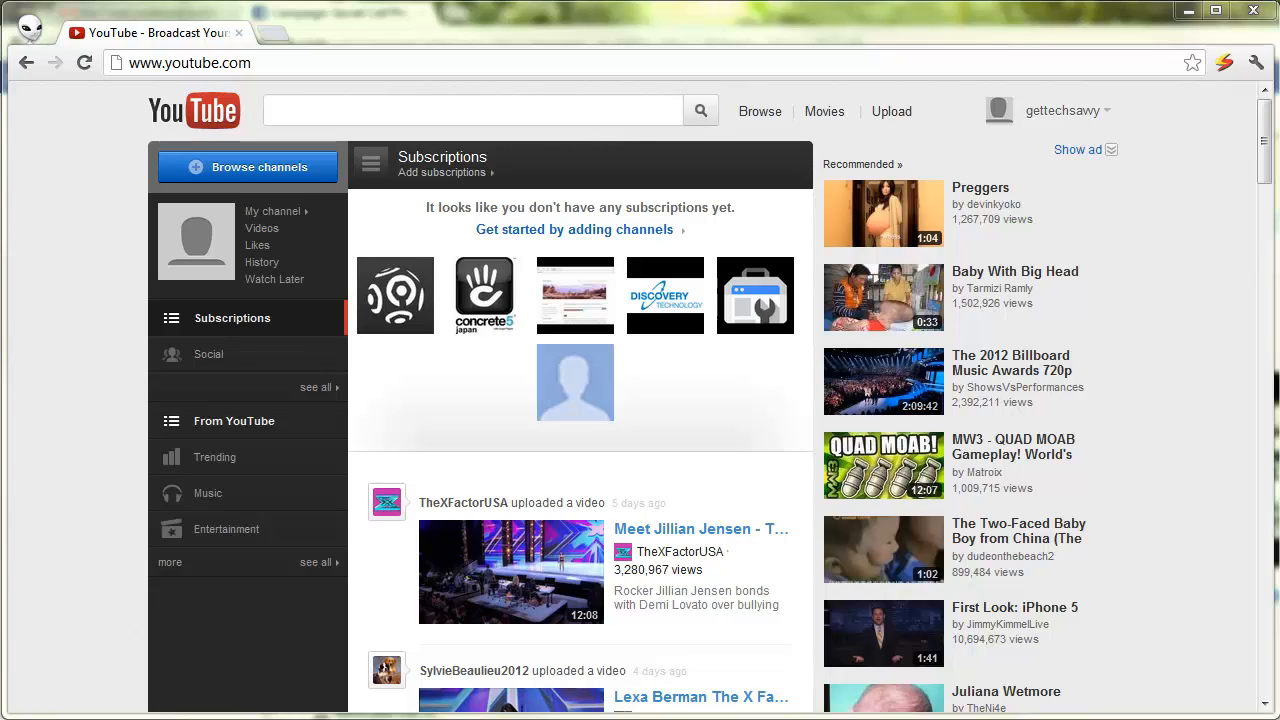
Open the uploaded video "How To Embed A YouTube Video" for editing from the Video Manager.
{"action": "left_click", "coordinate": [1025, 133]}
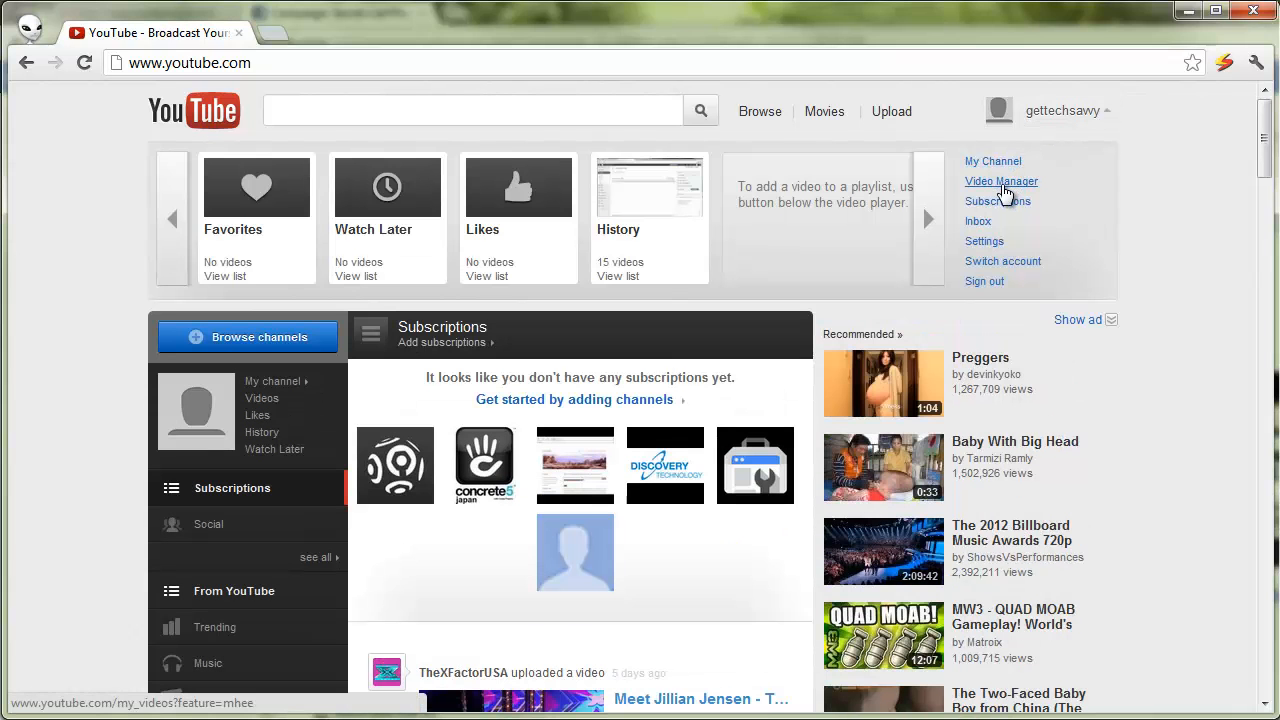
{"action": "left_click", "coordinate": [1003, 185]}
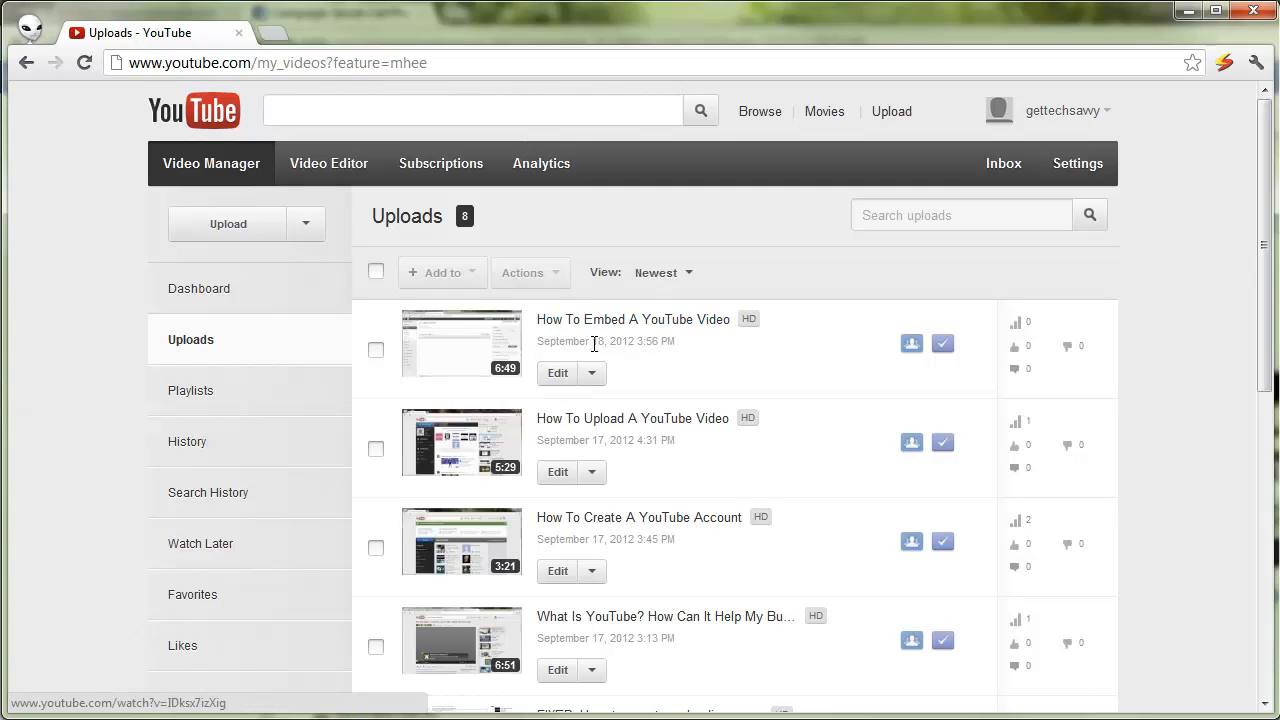
{"action": "left_click", "coordinate": [553, 376]}
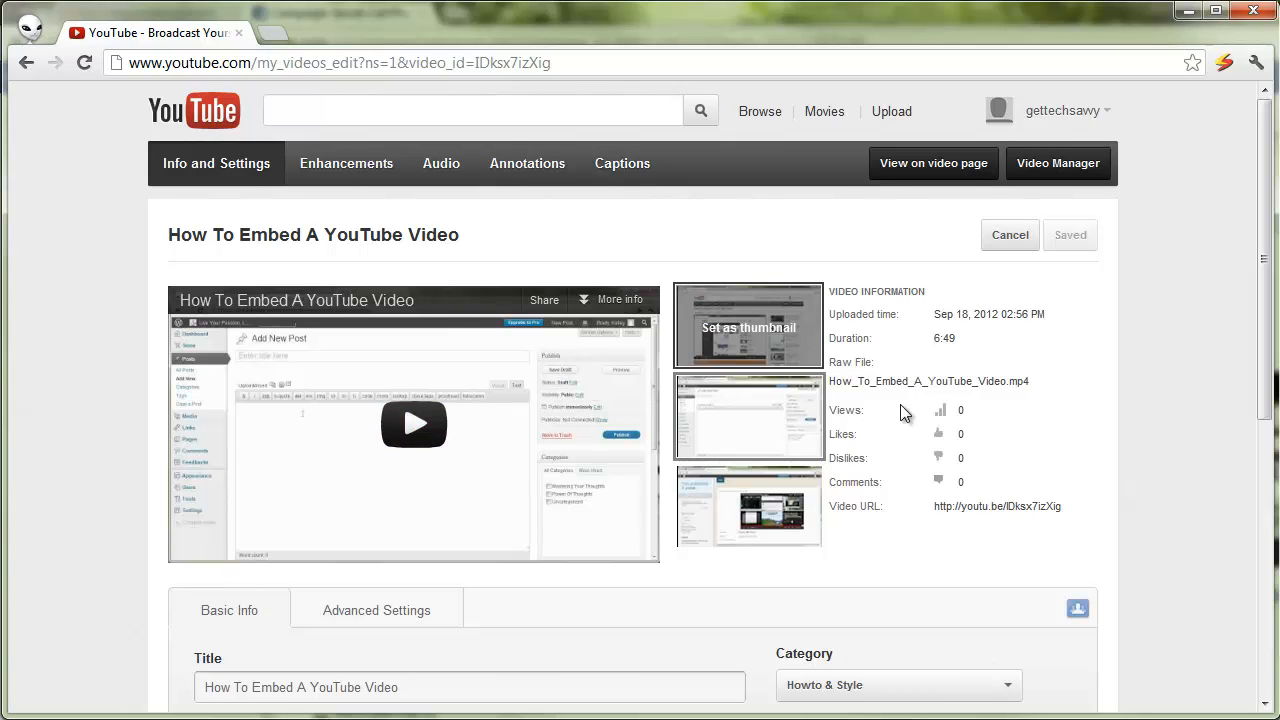
Open the video's Enhancements page, pause the preview and shift the divider between the Original and Preview halves.
{"action": "scroll", "coordinate": [346, 531], "scroll_direction": "down", "scroll_amount": 3}
{"action": "scroll", "coordinate": [277, 420], "scroll_direction": "up", "scroll_amount": 3}
{"action": "scroll", "coordinate": [662, 505], "scroll_direction": "down", "scroll_amount": 3}
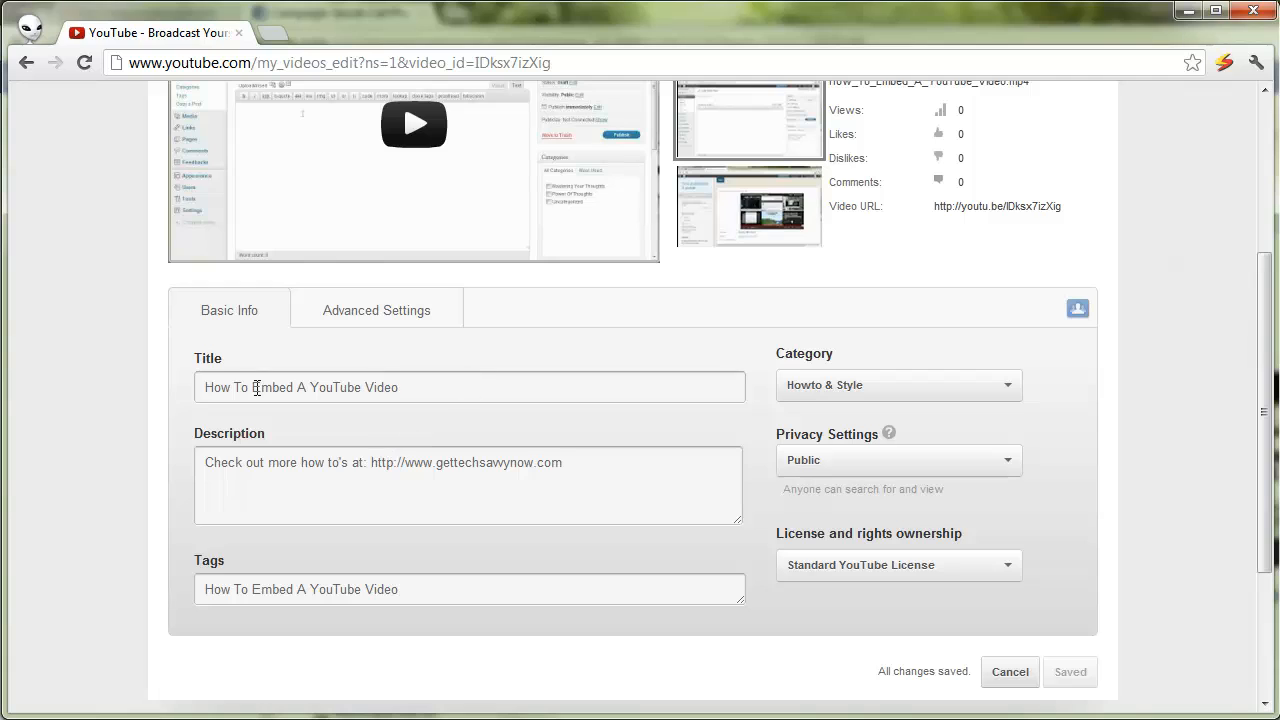
{"action": "scroll", "coordinate": [366, 591], "scroll_direction": "up", "scroll_amount": 3}
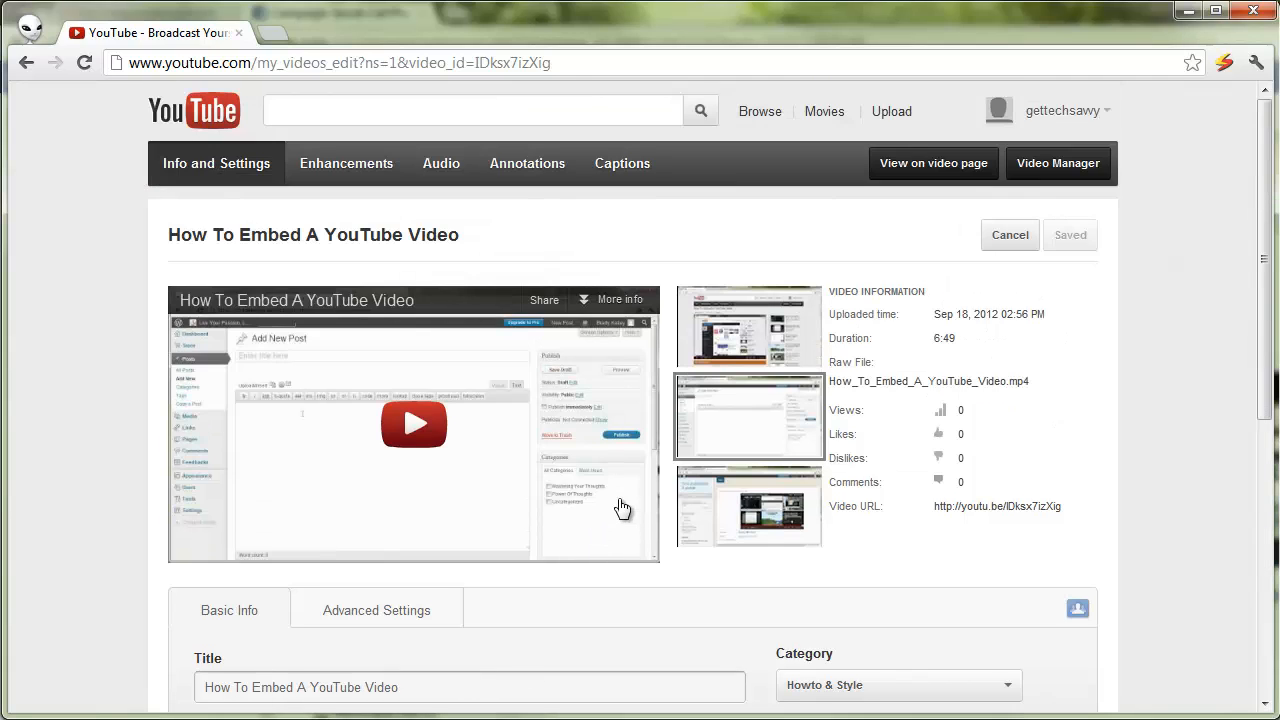
{"action": "left_click", "coordinate": [370, 164]}
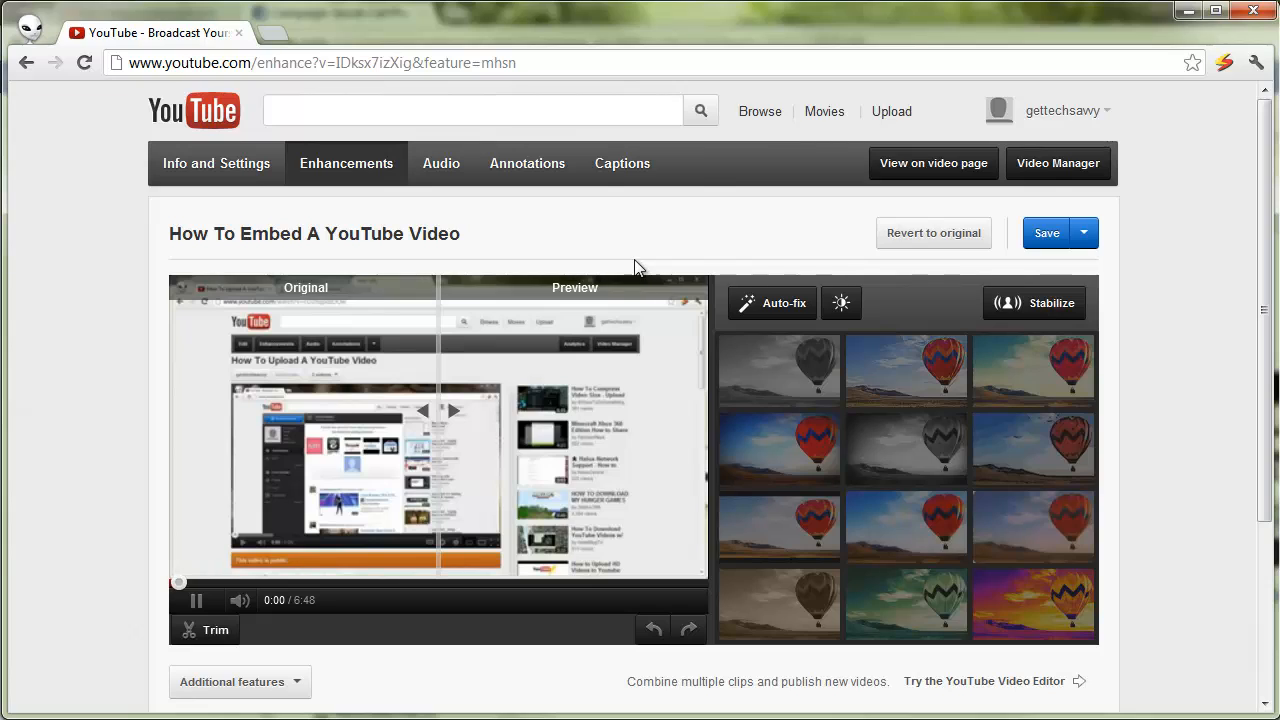
{"action": "left_click", "coordinate": [196, 602]}
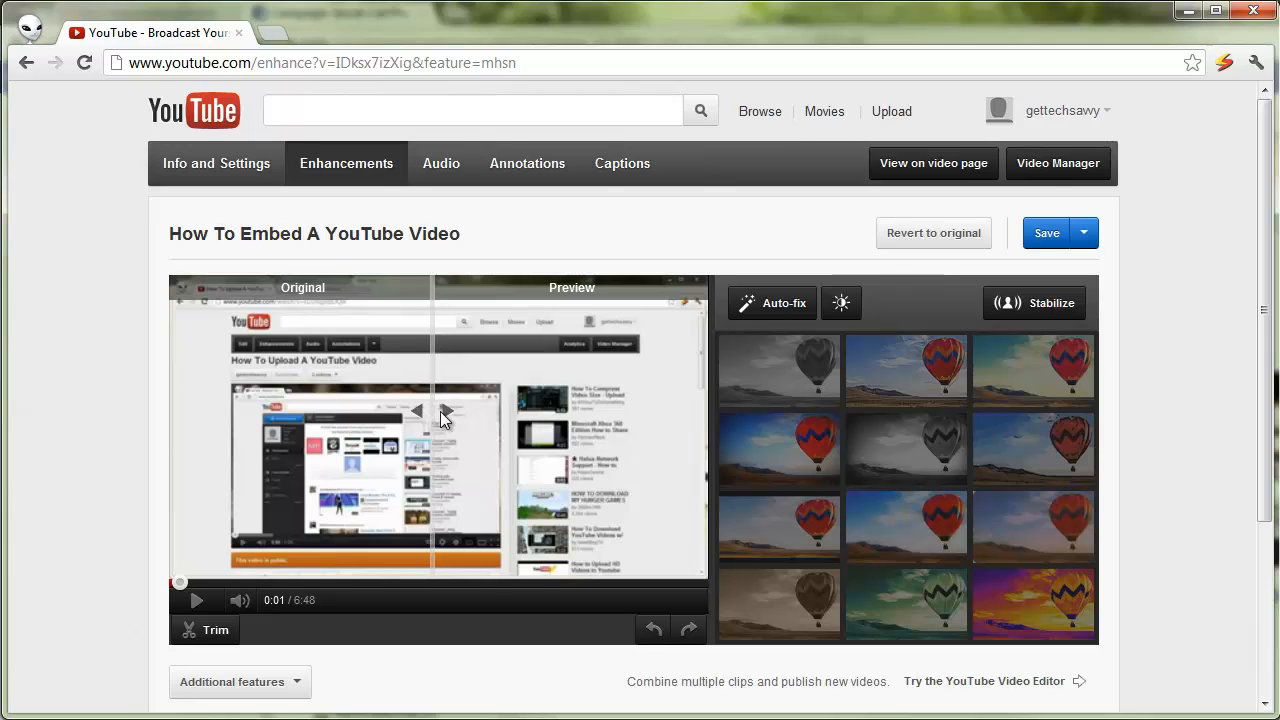
{"action": "mouse_move", "coordinate": [440, 404]}
{"action": "left_mouse_down"}
{"action": "mouse_move", "coordinate": [594, 415]}
{"action": "mouse_move", "coordinate": [236, 424]}
{"action": "mouse_move", "coordinate": [504, 428]}
{"action": "mouse_move", "coordinate": [402, 422]}
{"action": "mouse_move", "coordinate": [487, 423]}
{"action": "mouse_move", "coordinate": [430, 418]}
{"action": "mouse_move", "coordinate": [441, 419]}
{"action": "left_mouse_up"}
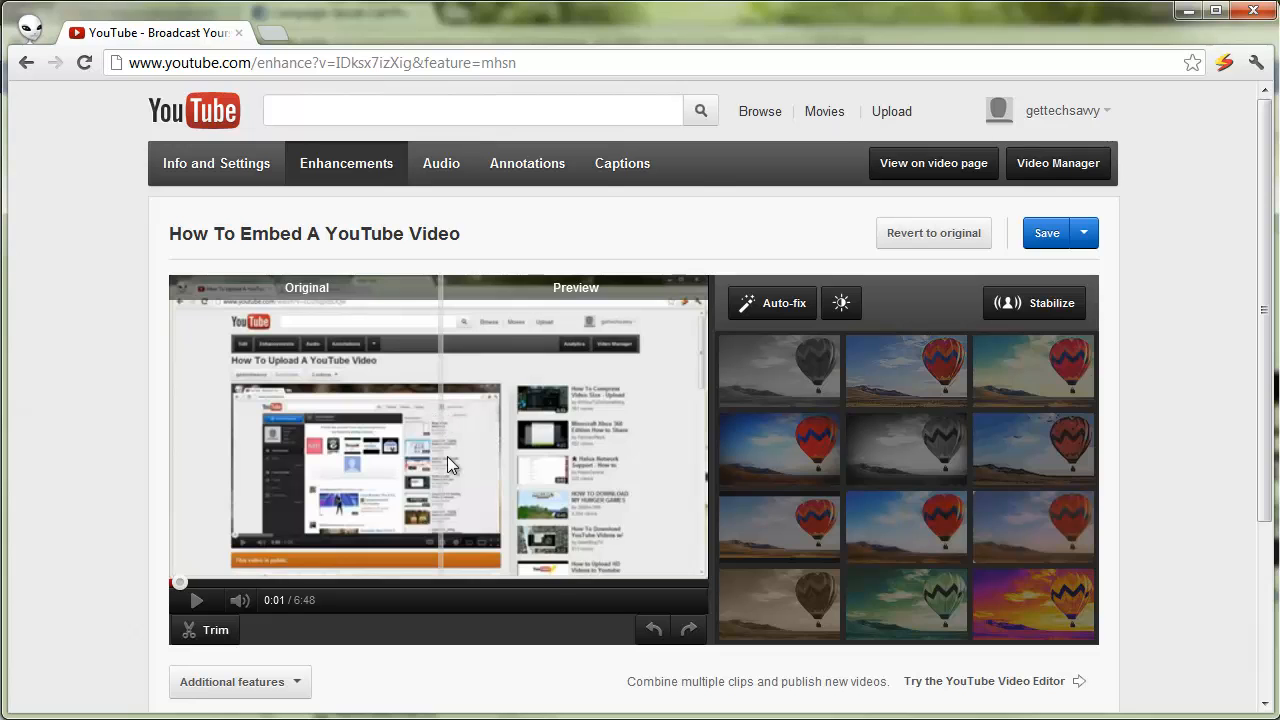
Try the sepia-toned filter on the video and pause the preview.
{"action": "mouse_move", "coordinate": [728, 385]}
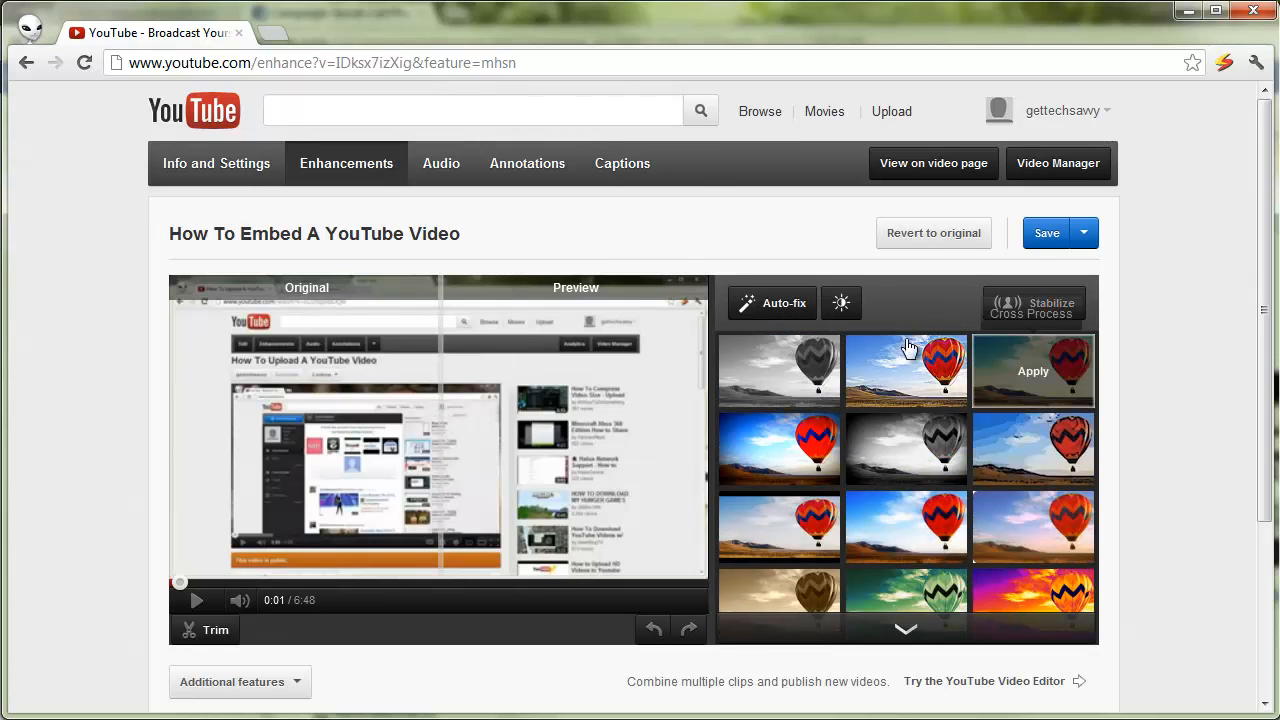
{"action": "left_click", "coordinate": [904, 630]}
{"action": "left_click", "coordinate": [902, 630]}
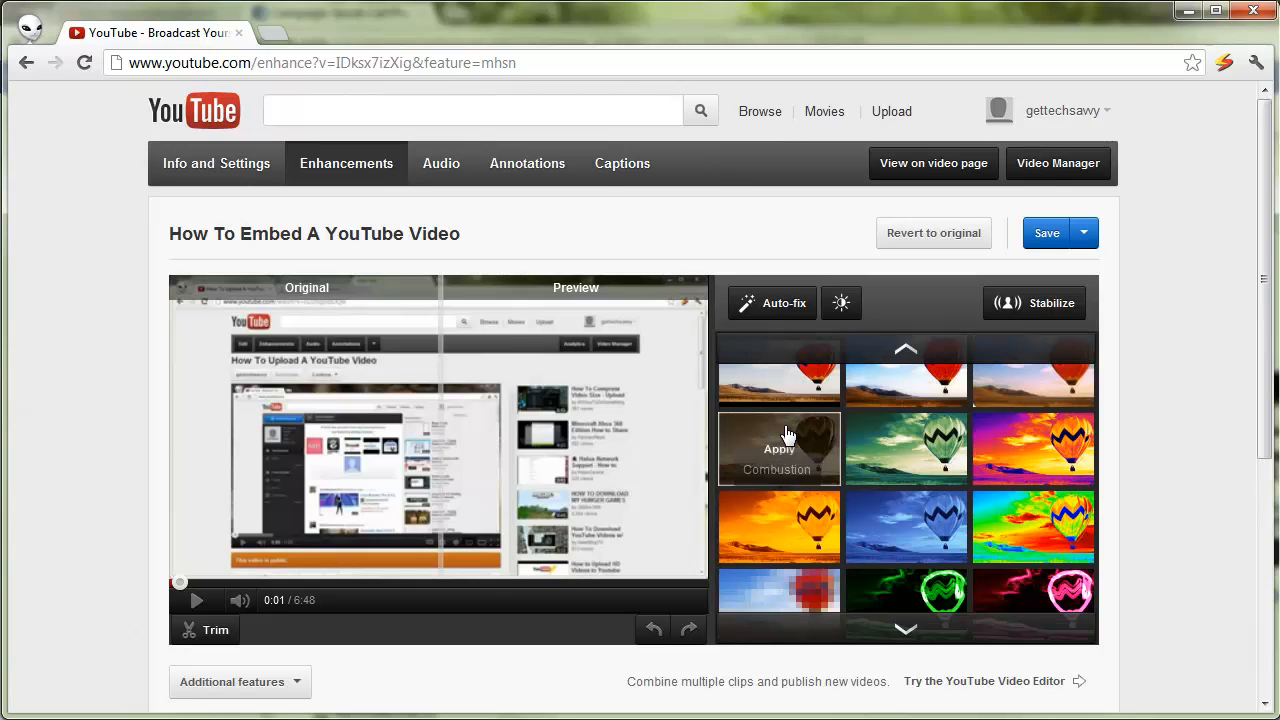
{"action": "left_click", "coordinate": [795, 452]}
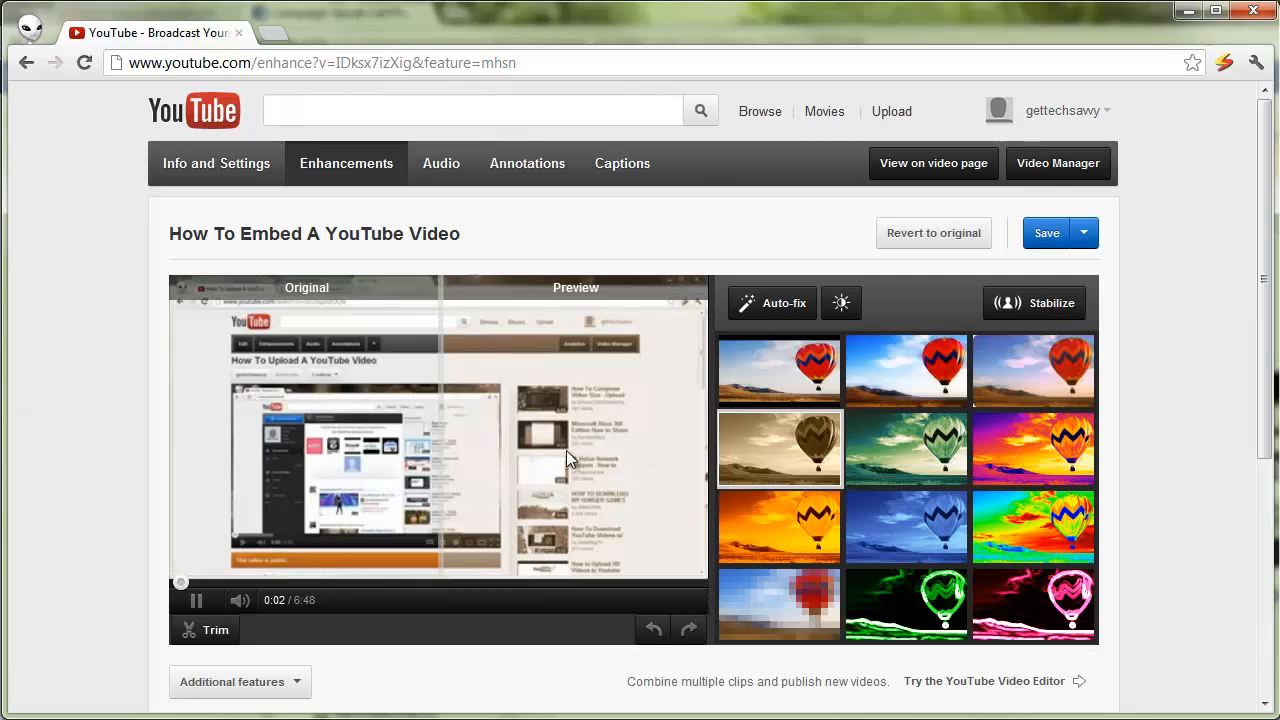
{"action": "left_click", "coordinate": [196, 600]}
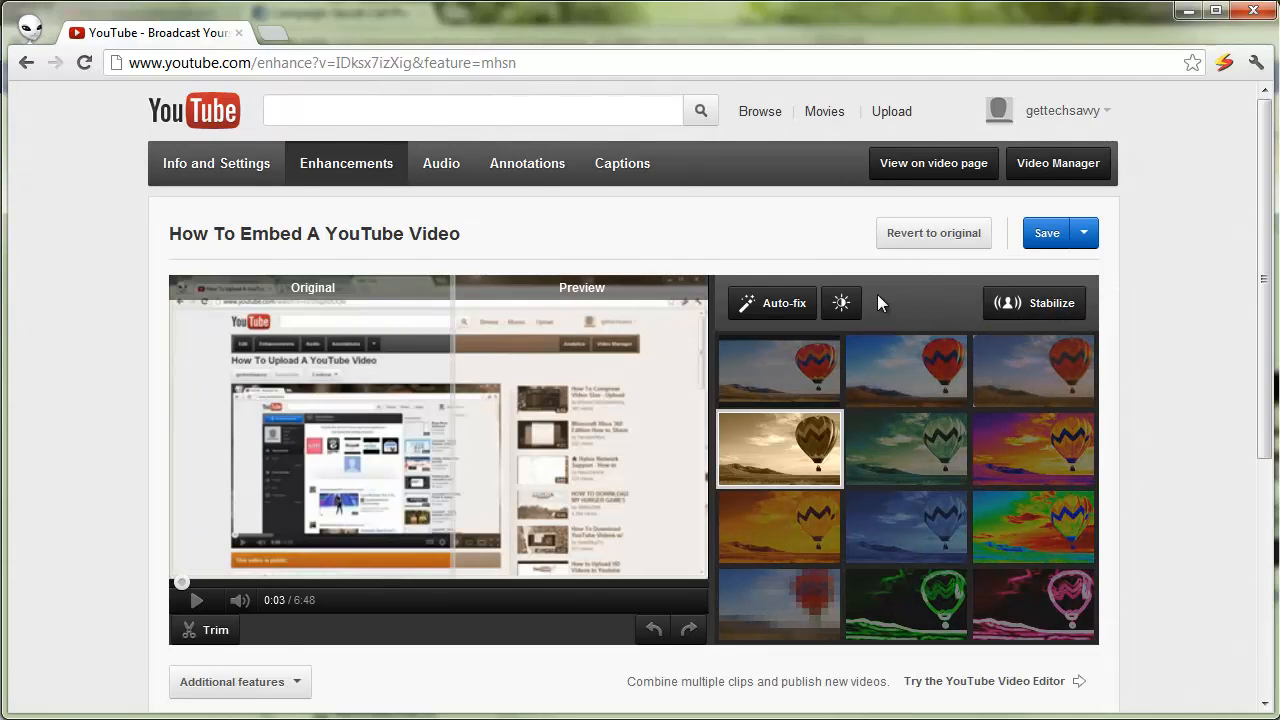
View the lighting and color fine-tuning sliders, close them, and revert the video to its original look.
{"action": "left_click", "coordinate": [842, 304]}
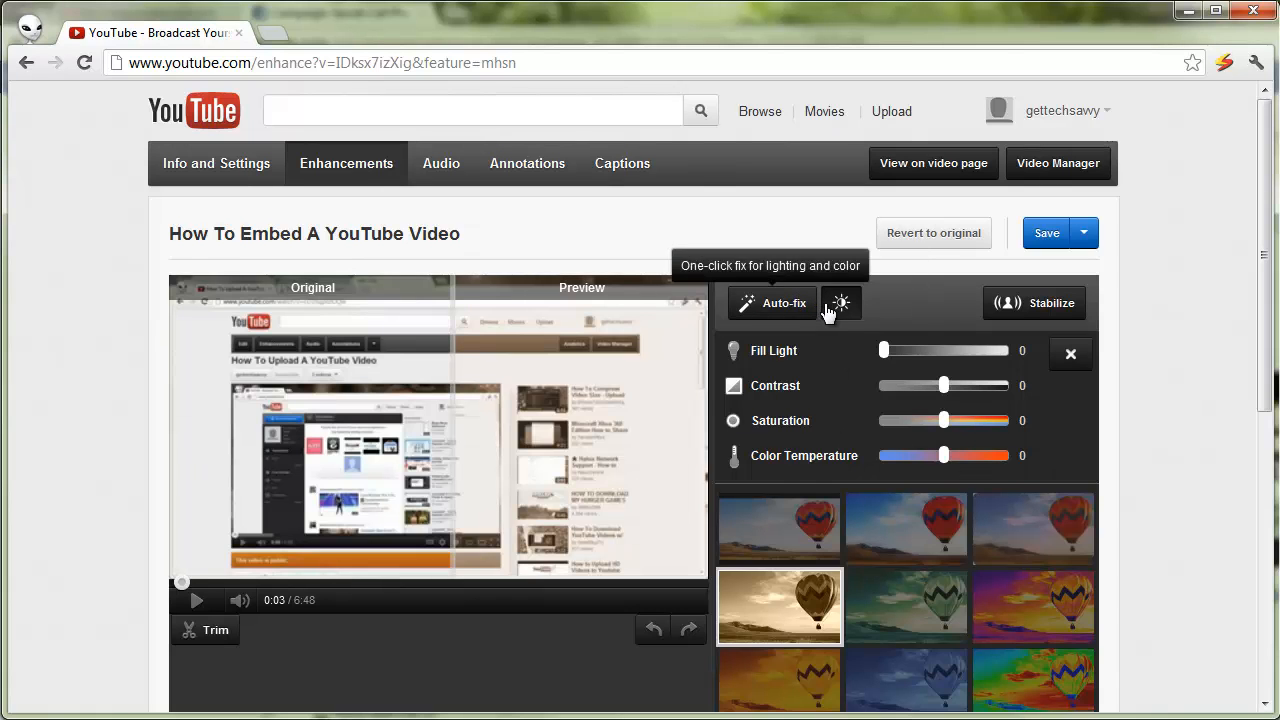
{"action": "left_click", "coordinate": [850, 305]}
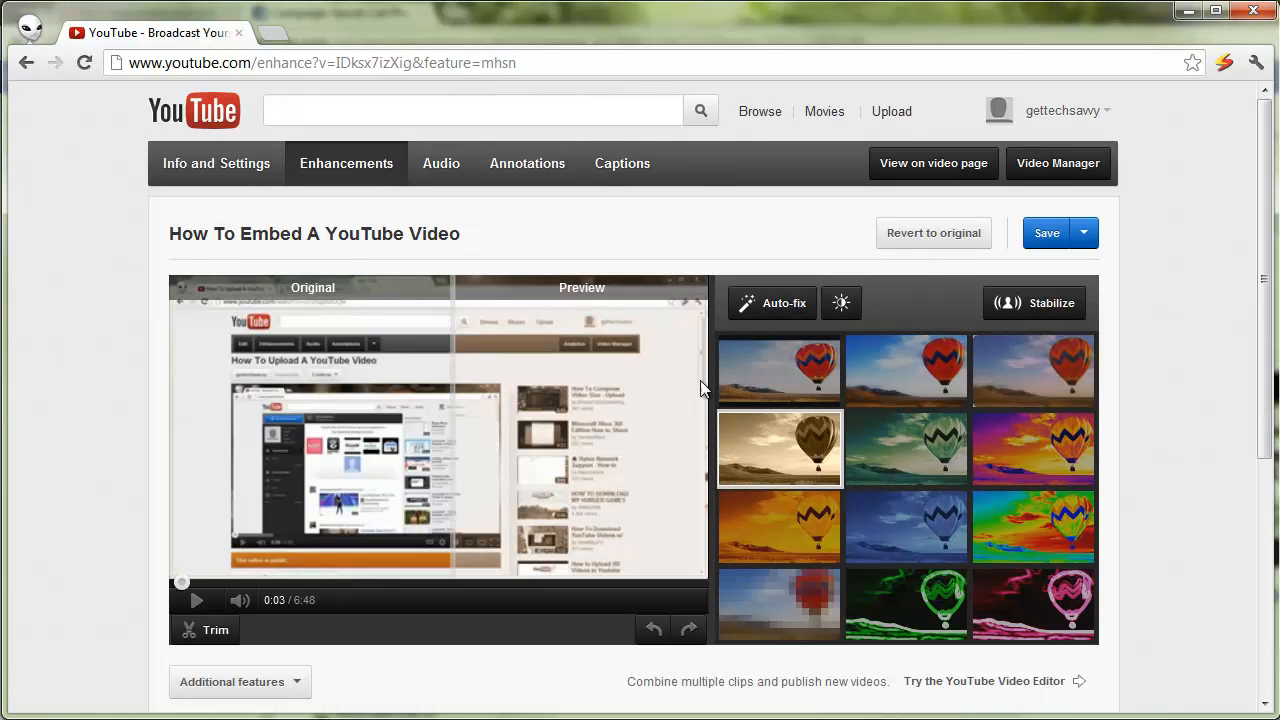
{"action": "left_click", "coordinate": [930, 238]}
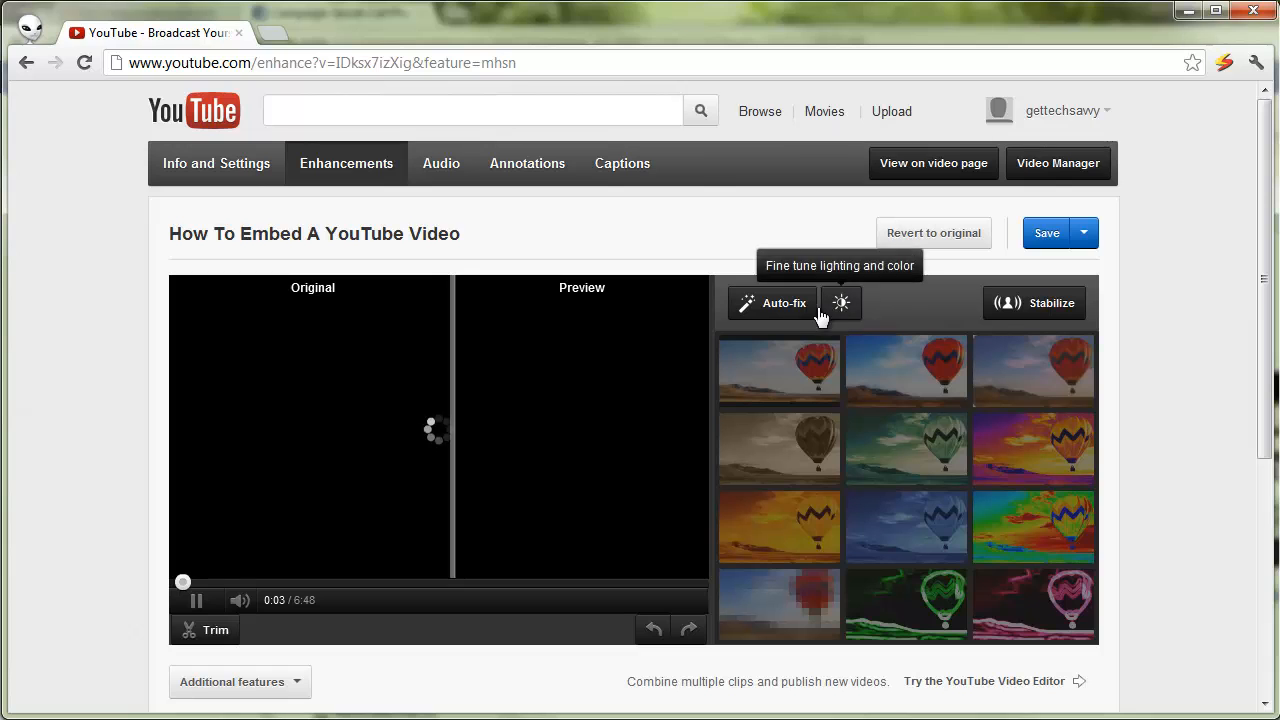
Apply the Auto-fix lighting and color correction to the video and pause the preview.
{"action": "left_click", "coordinate": [194, 602]}
{"action": "left_click", "coordinate": [770, 308]}
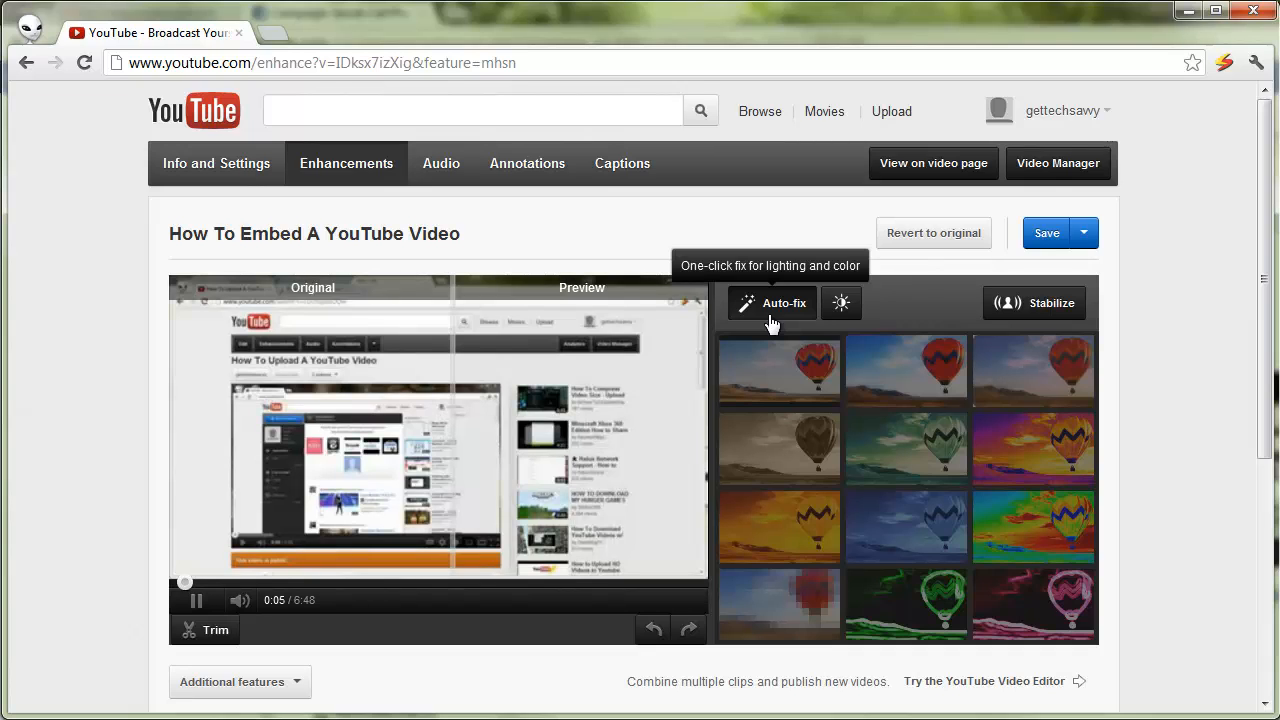
{"action": "left_click", "coordinate": [333, 557]}
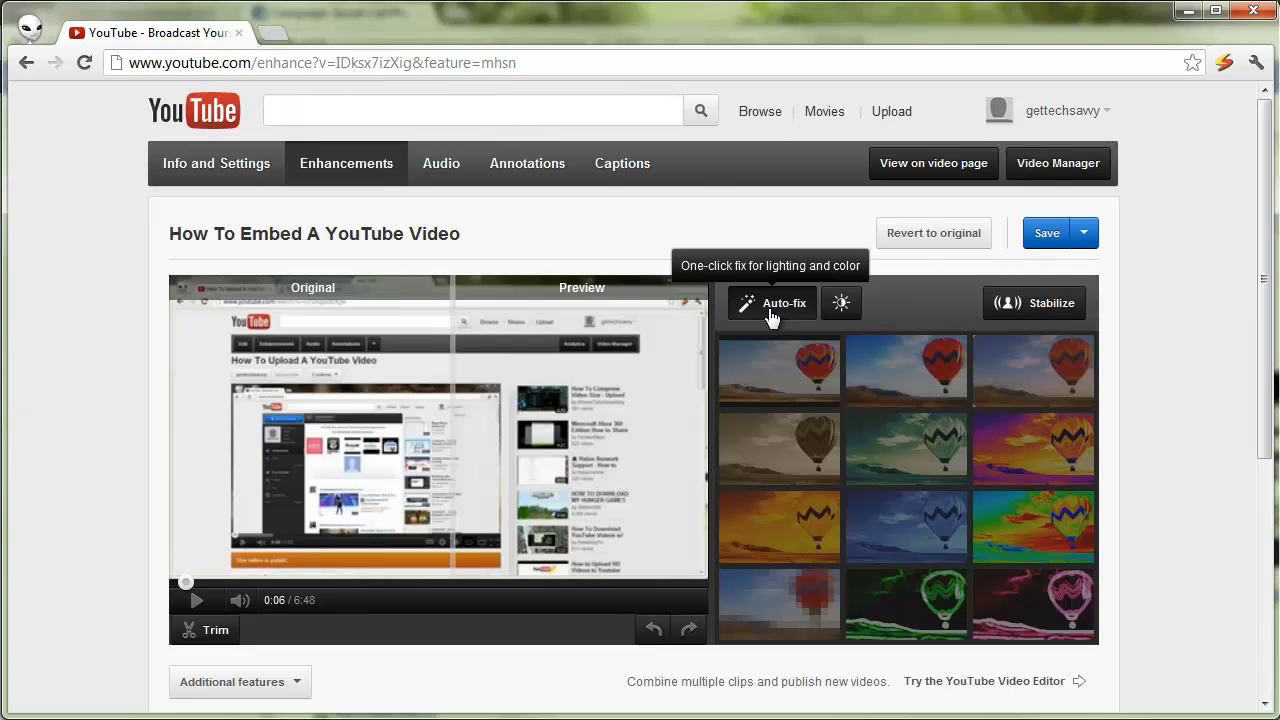
Try rotating the video left, rotate it back to the right, and pause the preview.
{"action": "left_click", "coordinate": [652, 636]}
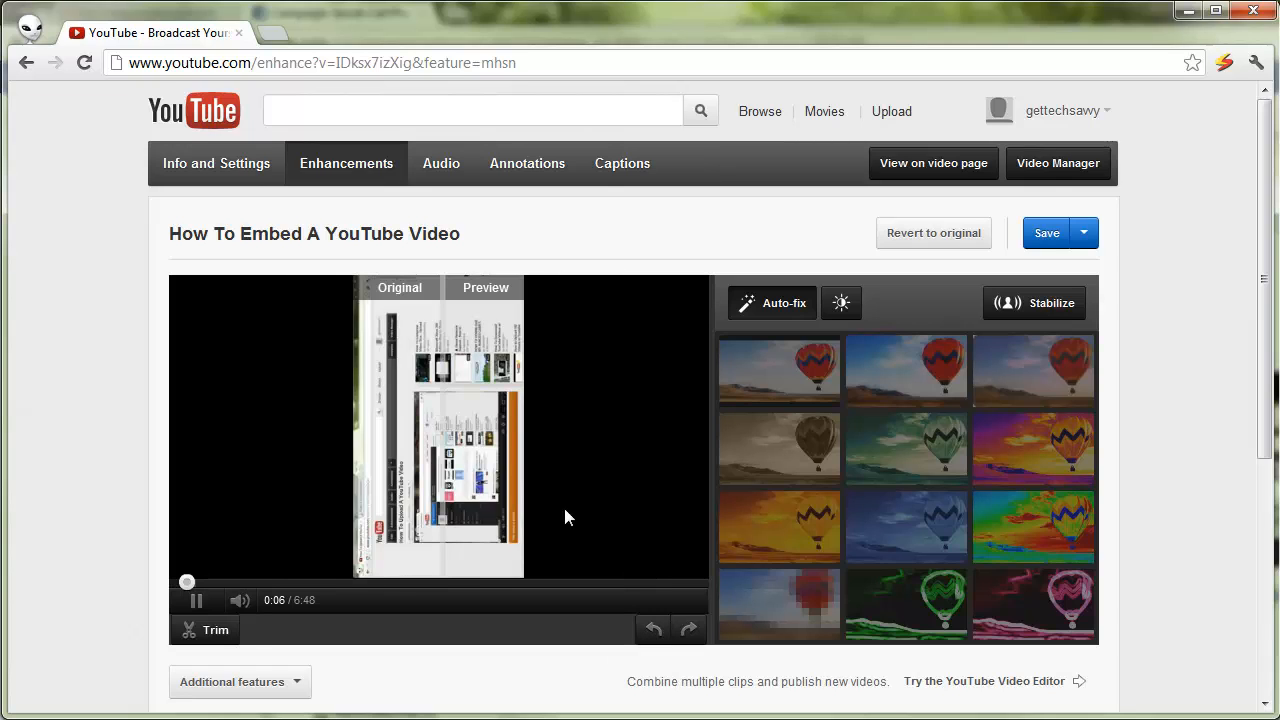
{"action": "left_click", "coordinate": [199, 603]}
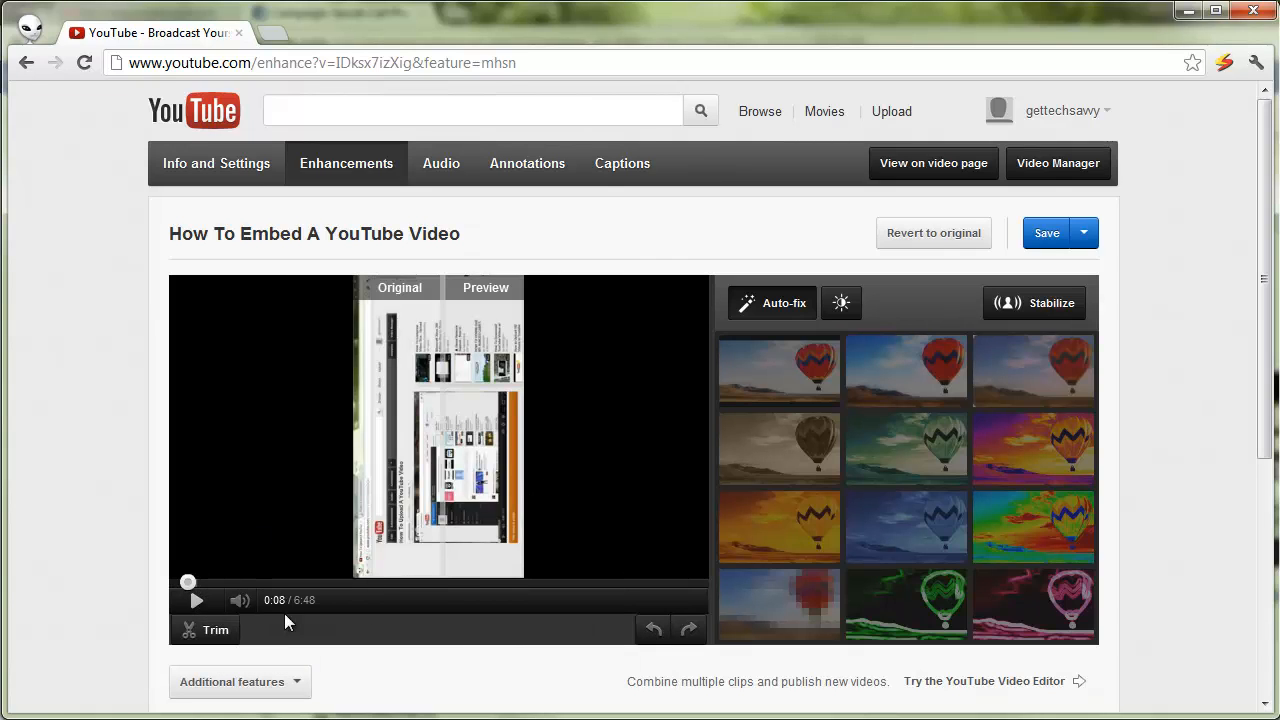
{"action": "left_click", "coordinate": [684, 634]}
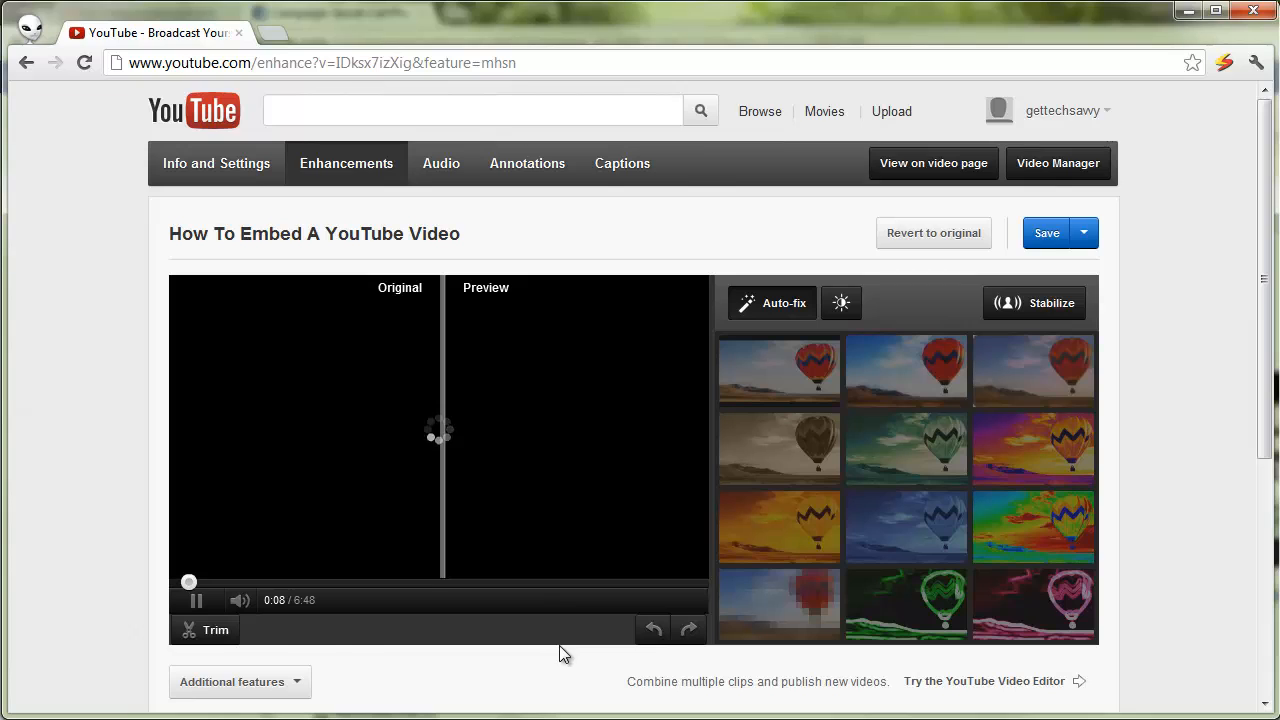
{"action": "left_click", "coordinate": [198, 603]}
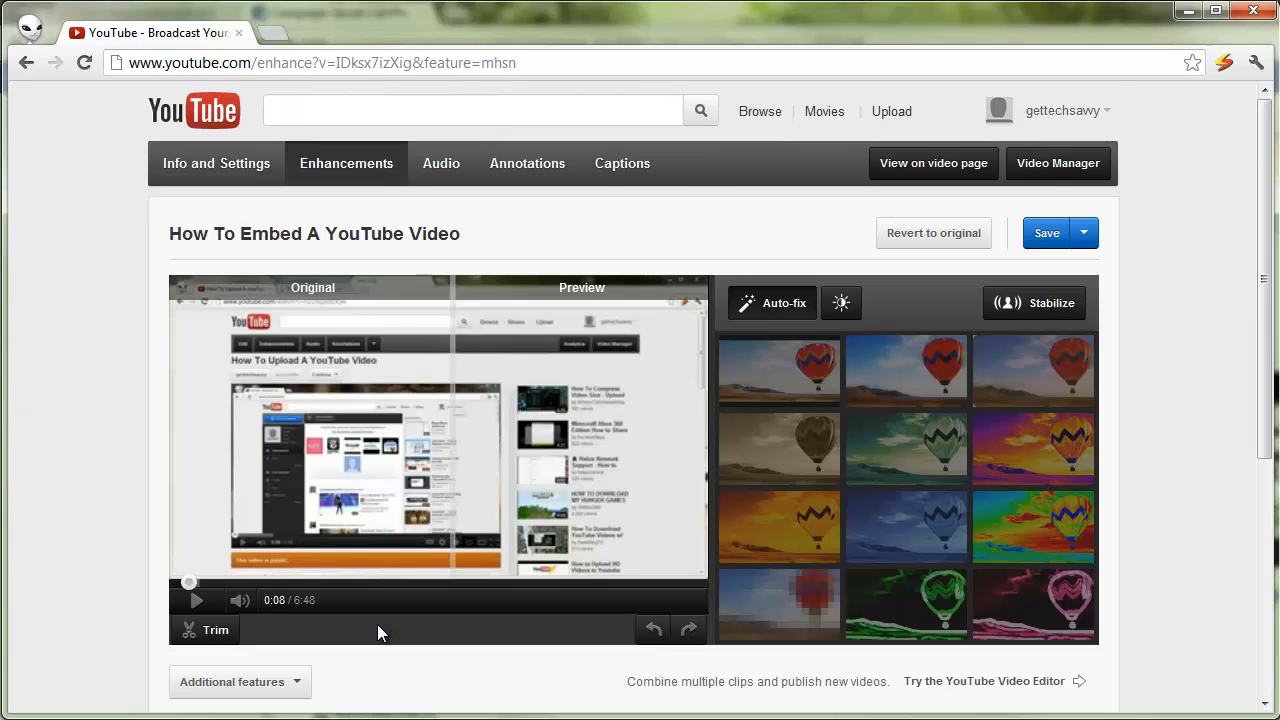
Try trimming the beginning of the video, return the start point to 0:00.0, and finish trimming with playback paused.
{"action": "scroll", "coordinate": [377, 624], "scroll_direction": "down", "scroll_amount": 1}
{"action": "left_click", "coordinate": [215, 530]}
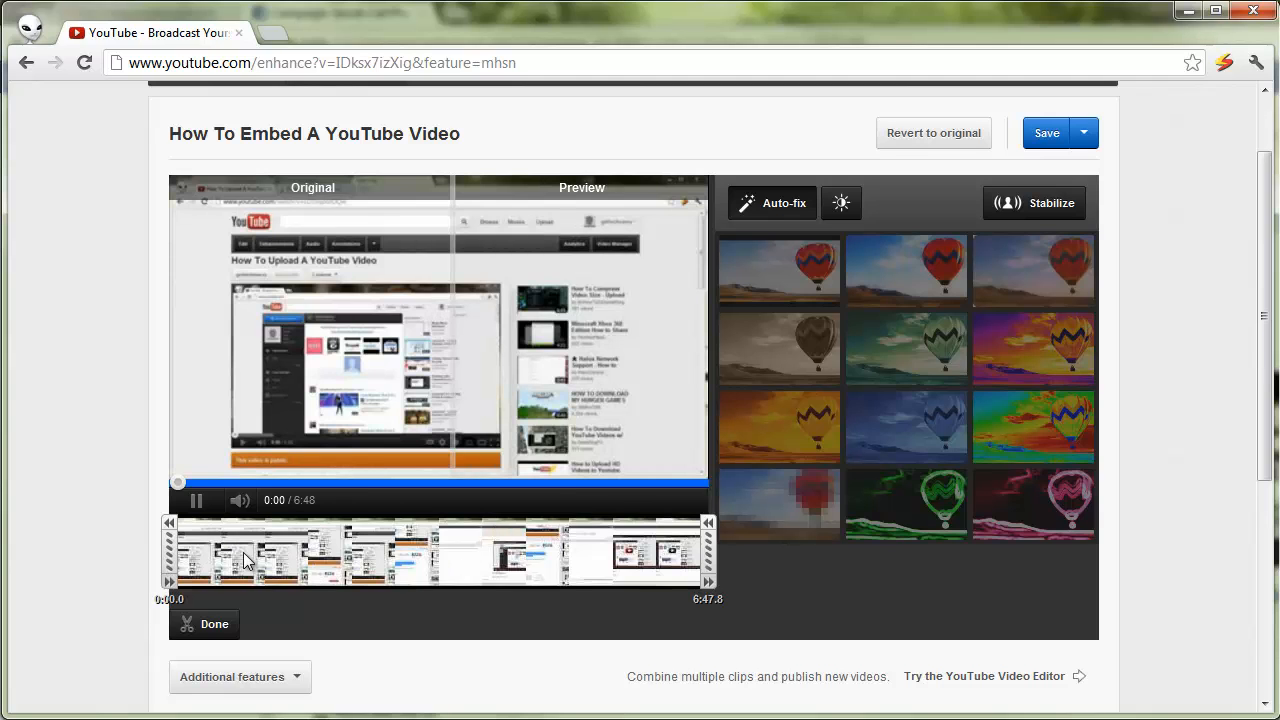
{"action": "left_click", "coordinate": [194, 500]}
{"action": "left_click_drag", "start_coordinate": [171, 545], "coordinate": [126, 546]}
{"action": "left_click", "coordinate": [174, 584]}
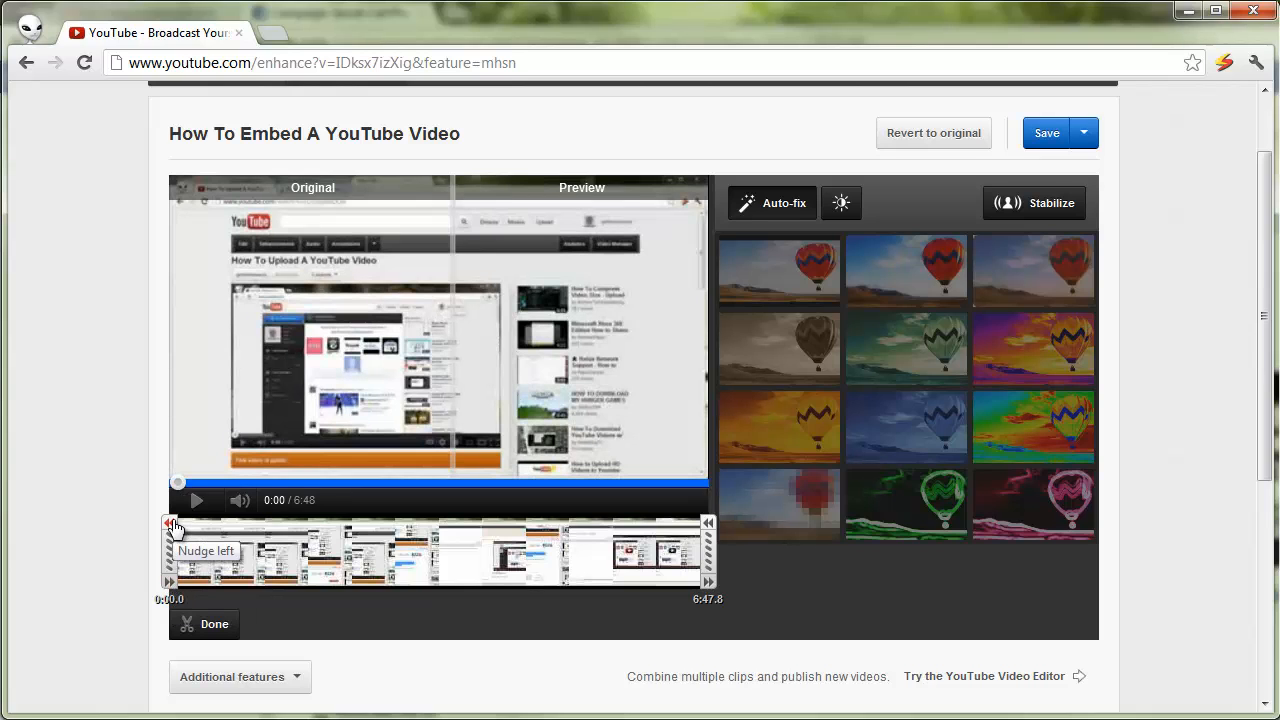
{"action": "left_click", "coordinate": [172, 588]}
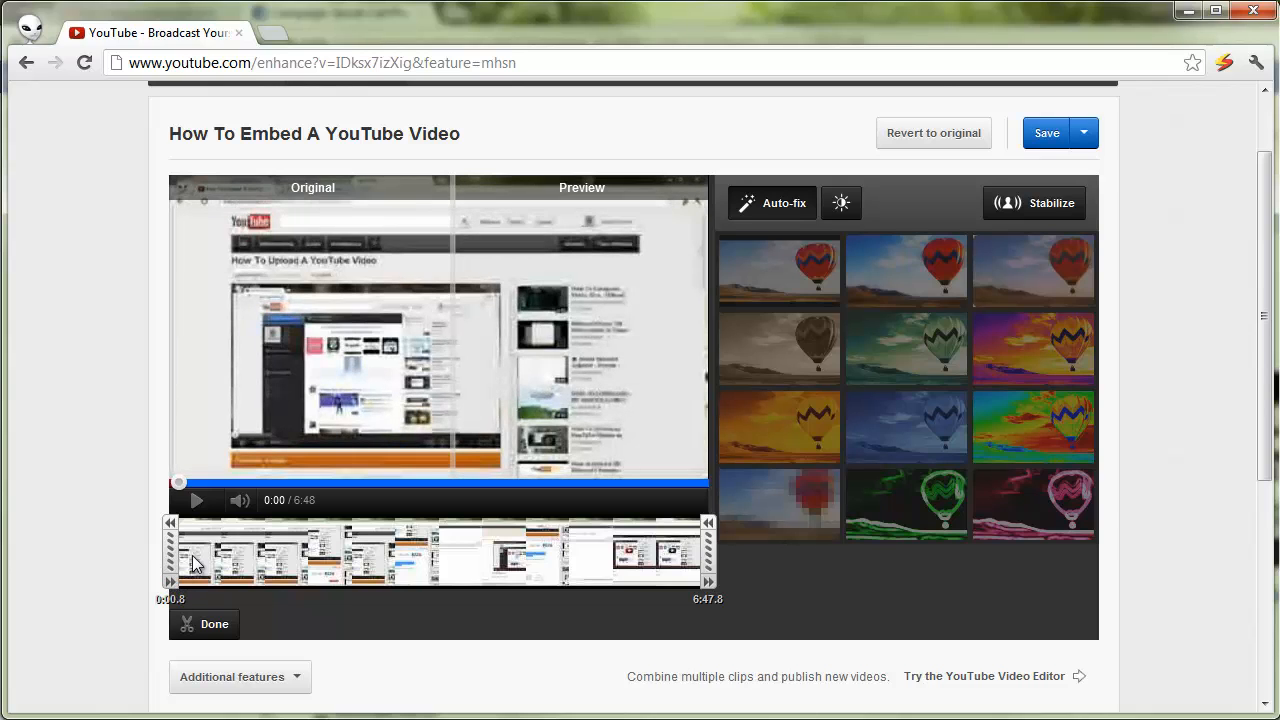
{"action": "left_click_drag", "start_coordinate": [172, 563], "coordinate": [146, 553]}
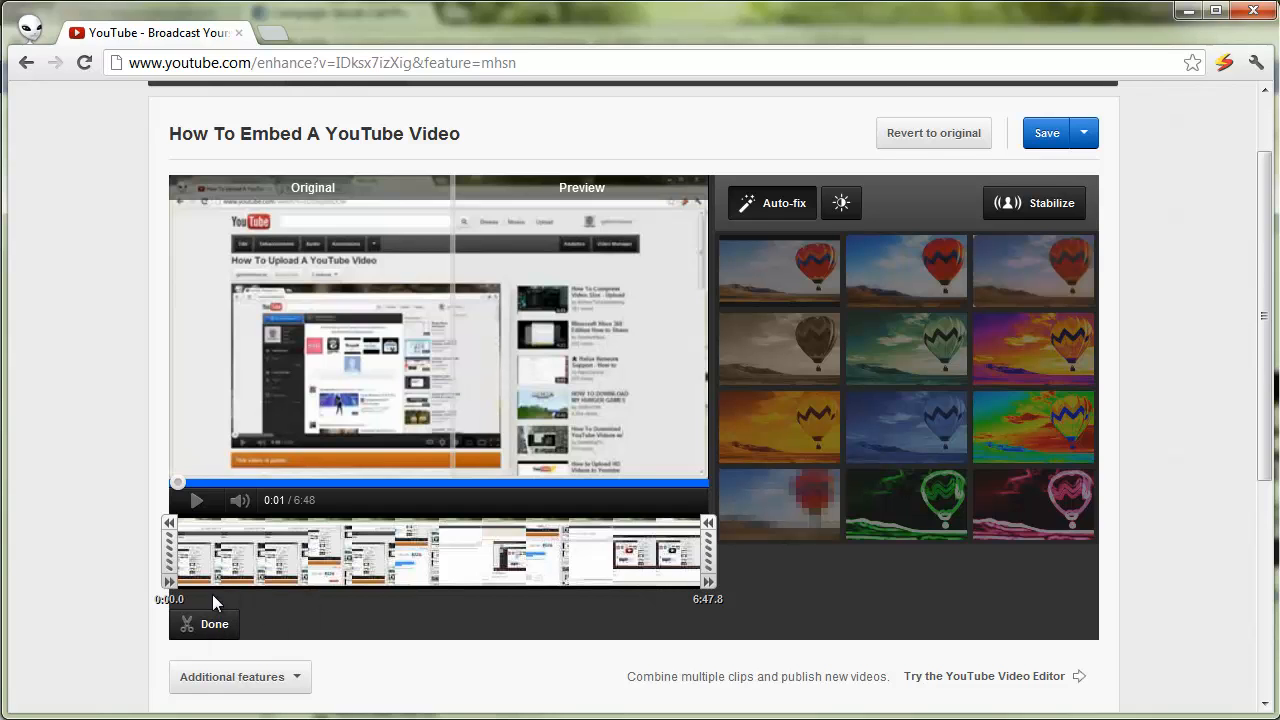
{"action": "left_click", "coordinate": [218, 628]}
{"action": "left_click", "coordinate": [198, 502]}
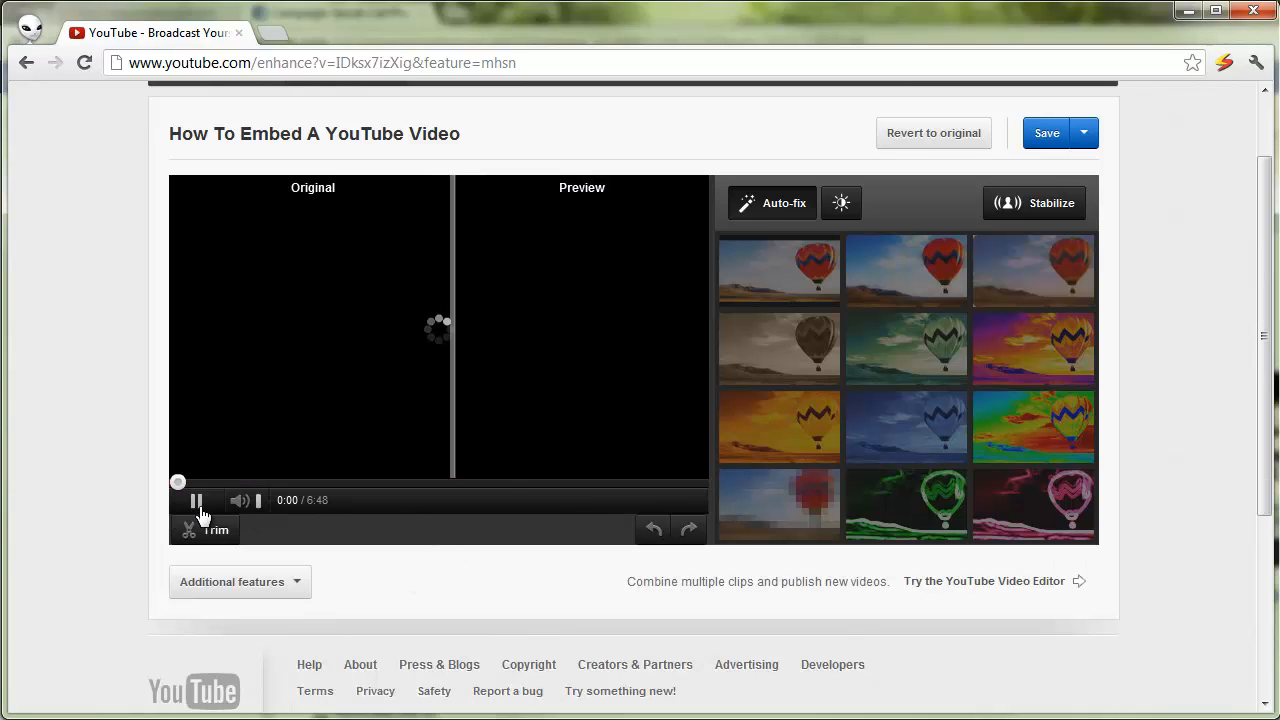
Open the video's Audio page and pause the preview.
{"action": "scroll", "coordinate": [473, 547], "scroll_direction": "up", "scroll_amount": 1}
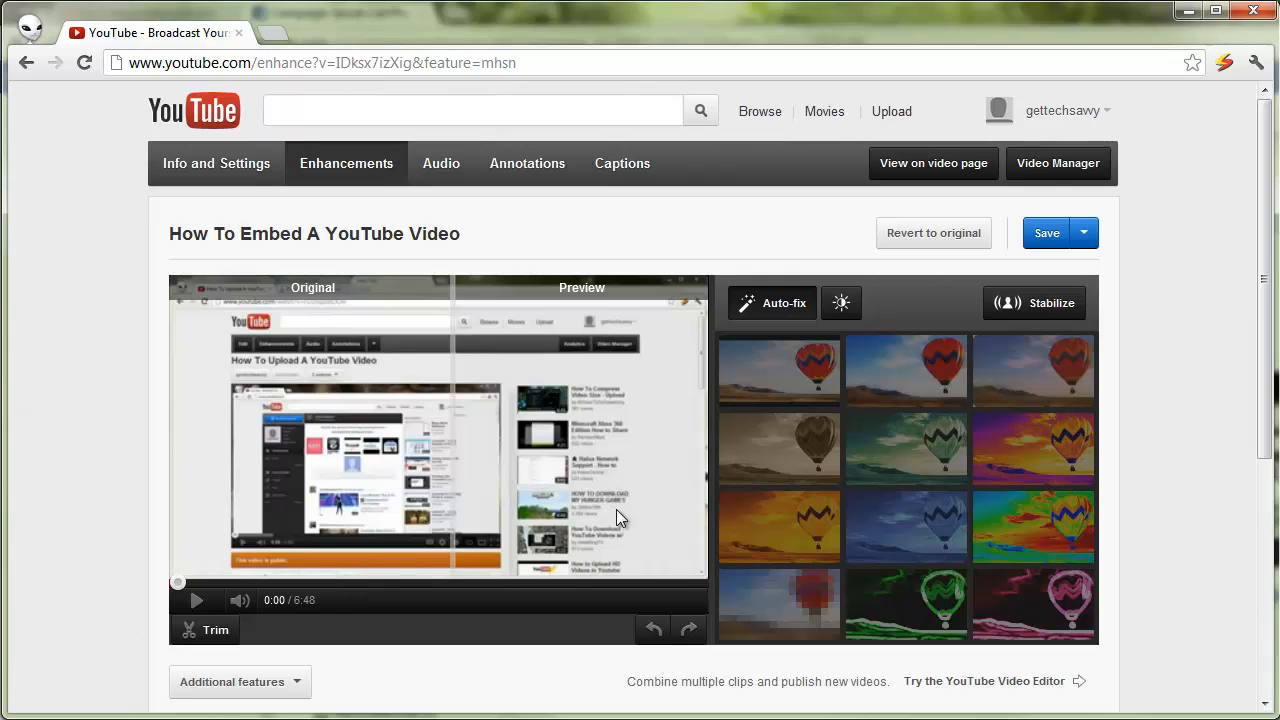
{"action": "scroll", "coordinate": [613, 508], "scroll_direction": "down", "scroll_amount": 1}
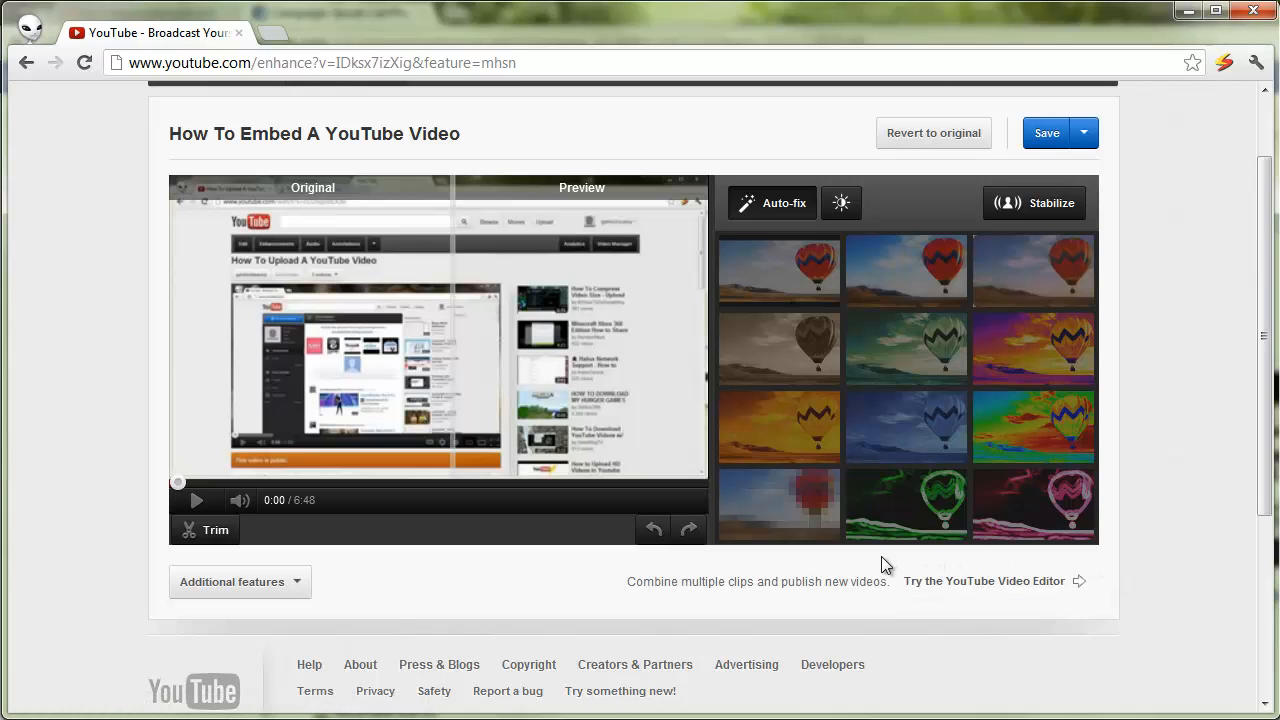
{"action": "scroll", "coordinate": [501, 593], "scroll_direction": "up", "scroll_amount": 1}
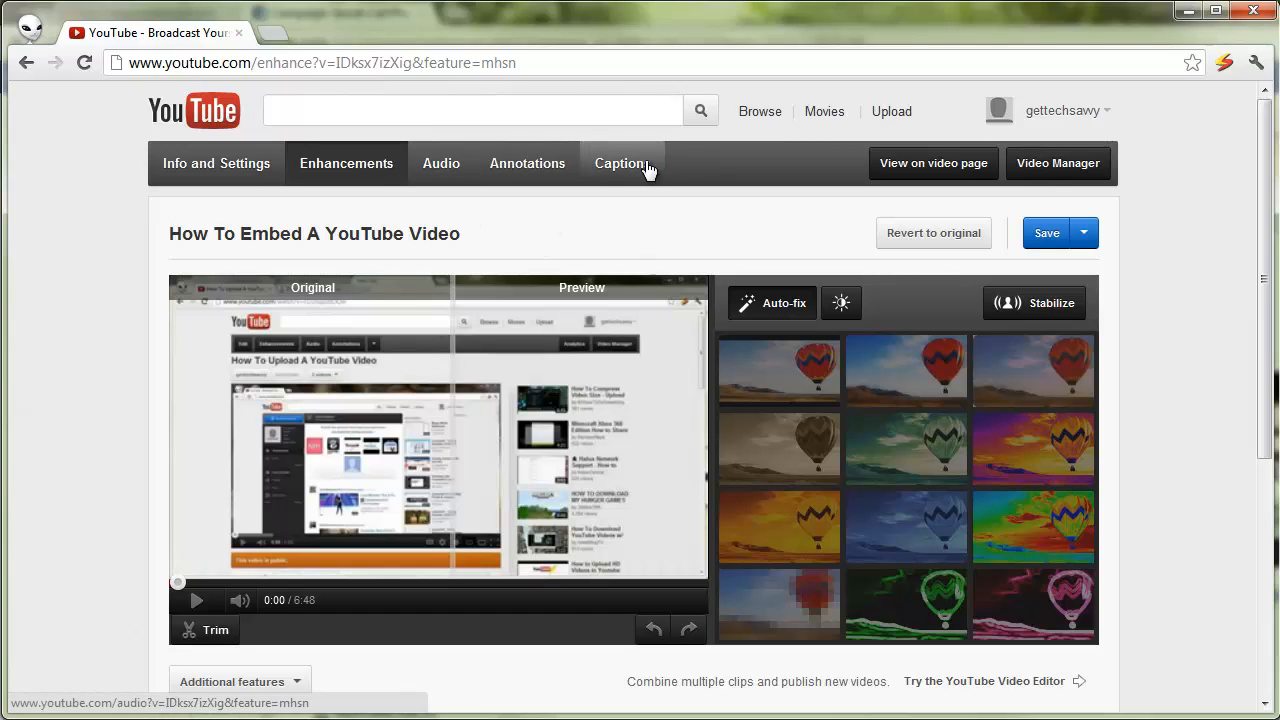
{"action": "left_click", "coordinate": [443, 178]}
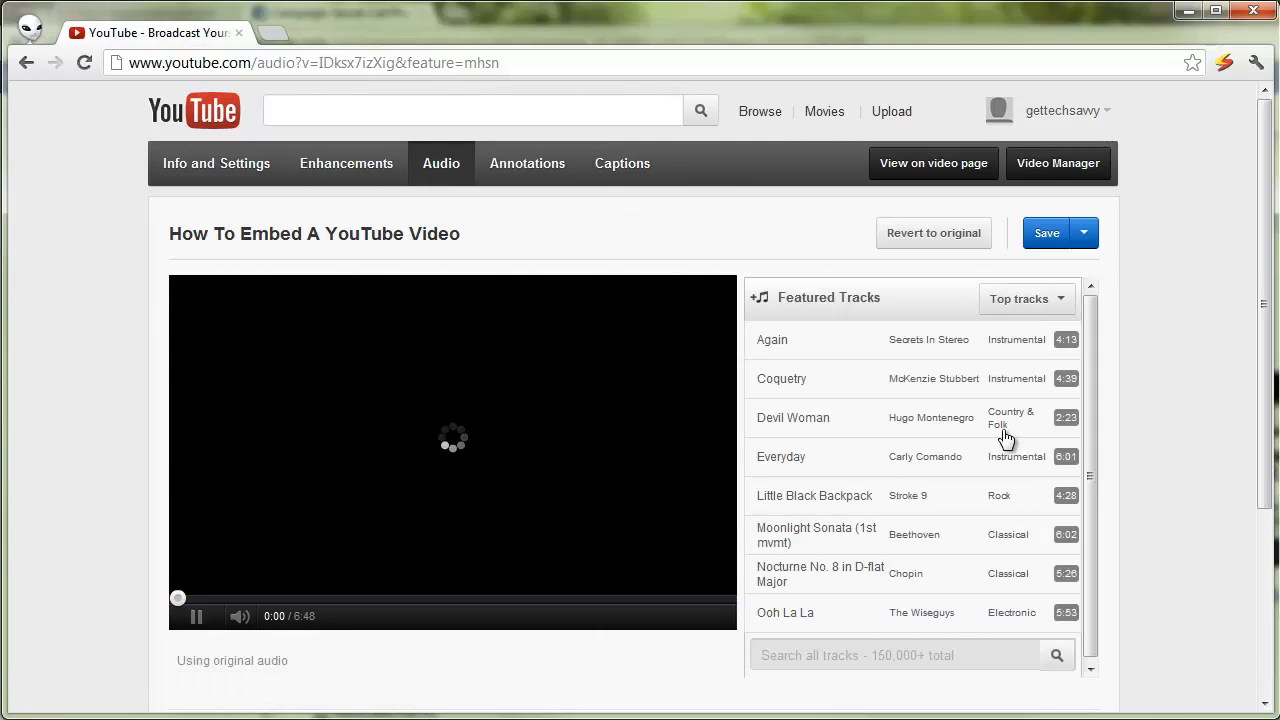
{"action": "left_click", "coordinate": [196, 616]}
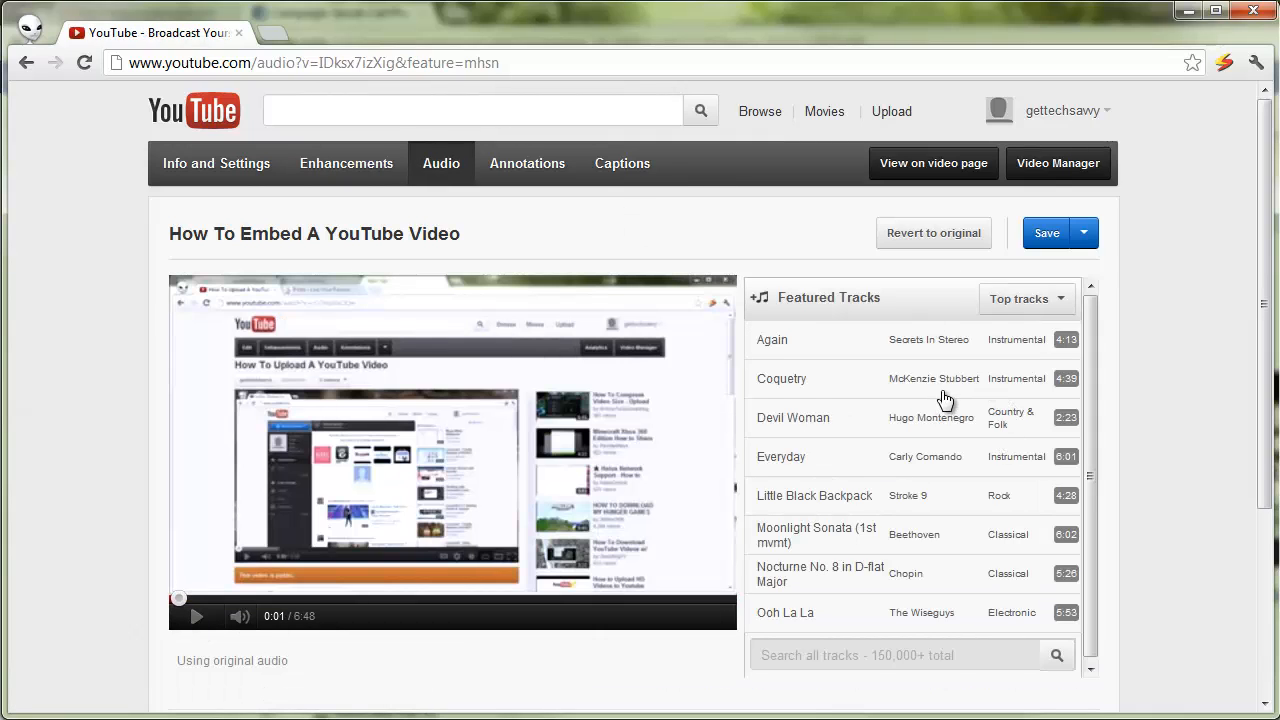
Browse the featured tracks in the Classical, Instrumental and Pop genres, and select the track search field.
{"action": "mouse_move", "coordinate": [1088, 377]}
{"action": "left_mouse_down"}
{"action": "mouse_move", "coordinate": [1088, 407]}
{"action": "mouse_move", "coordinate": [1089, 378]}
{"action": "left_mouse_up"}
{"action": "scroll", "coordinate": [840, 435], "scroll_direction": "down", "scroll_amount": 1}
{"action": "scroll", "coordinate": [849, 432], "scroll_direction": "up", "scroll_amount": 1}
{"action": "left_click", "coordinate": [1034, 296]}
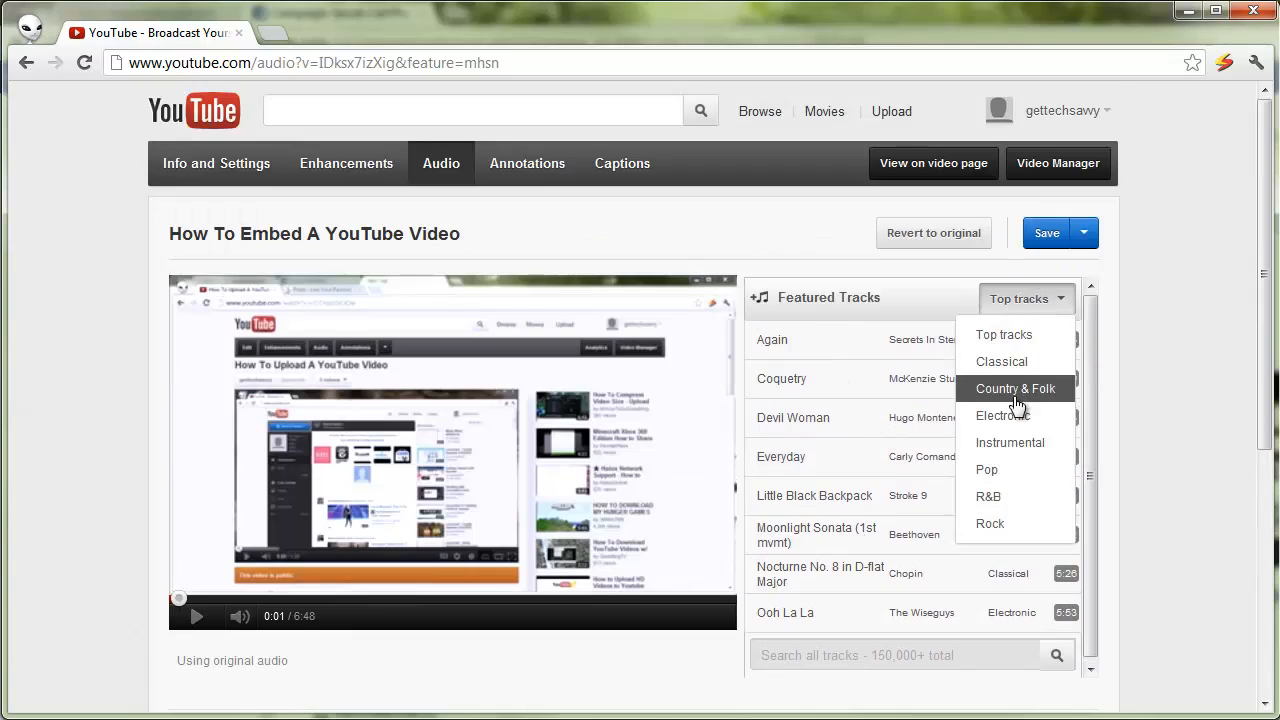
{"action": "left_click", "coordinate": [1019, 364]}
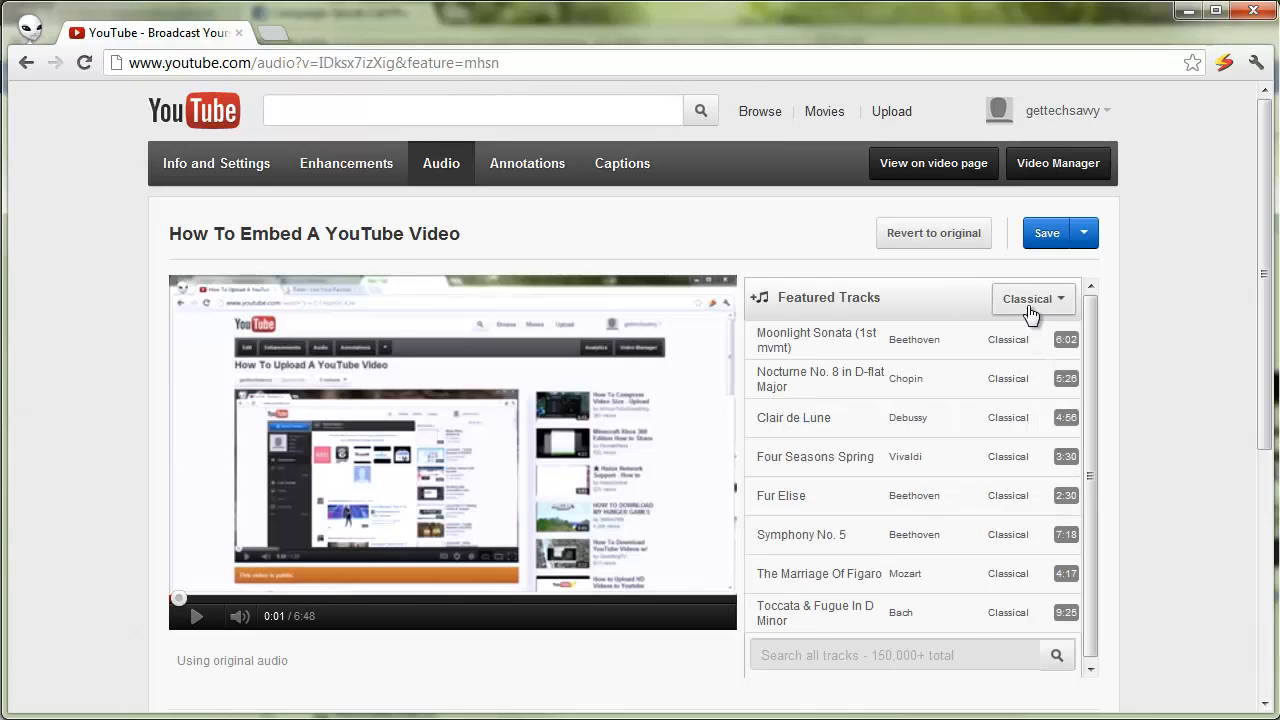
{"action": "left_click", "coordinate": [1030, 300]}
{"action": "left_click", "coordinate": [1006, 442]}
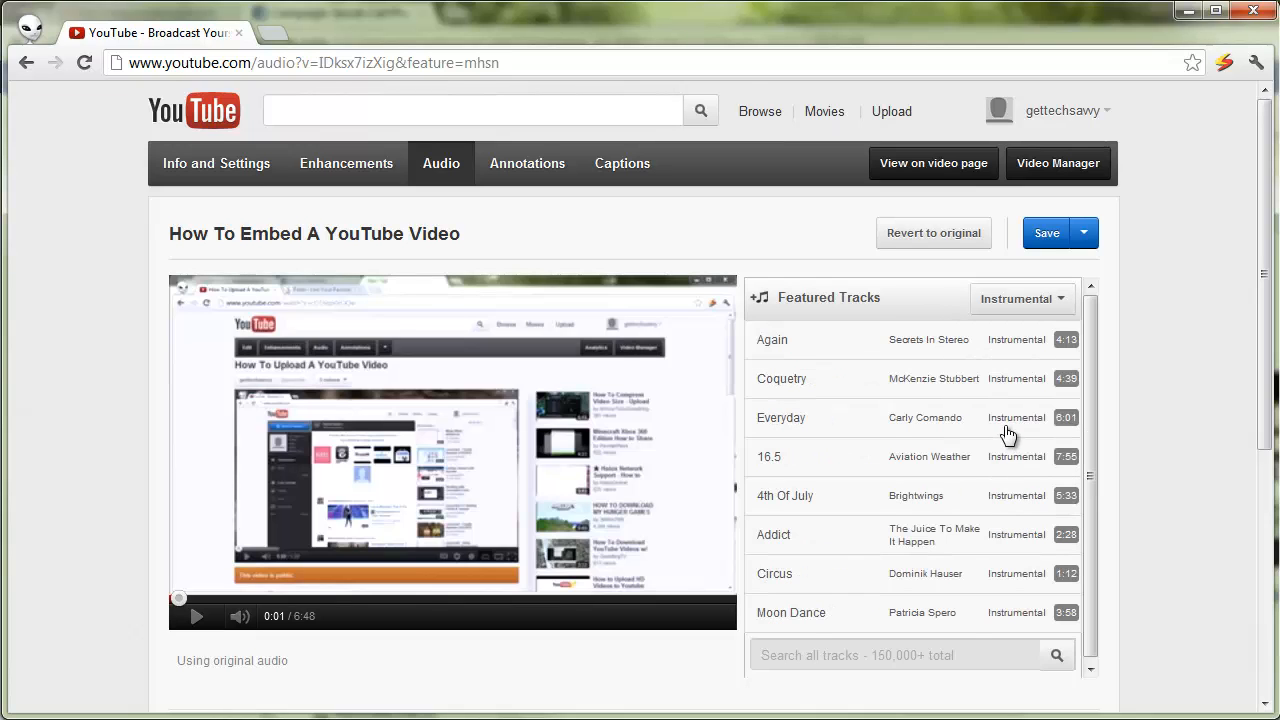
{"action": "left_click", "coordinate": [1030, 298]}
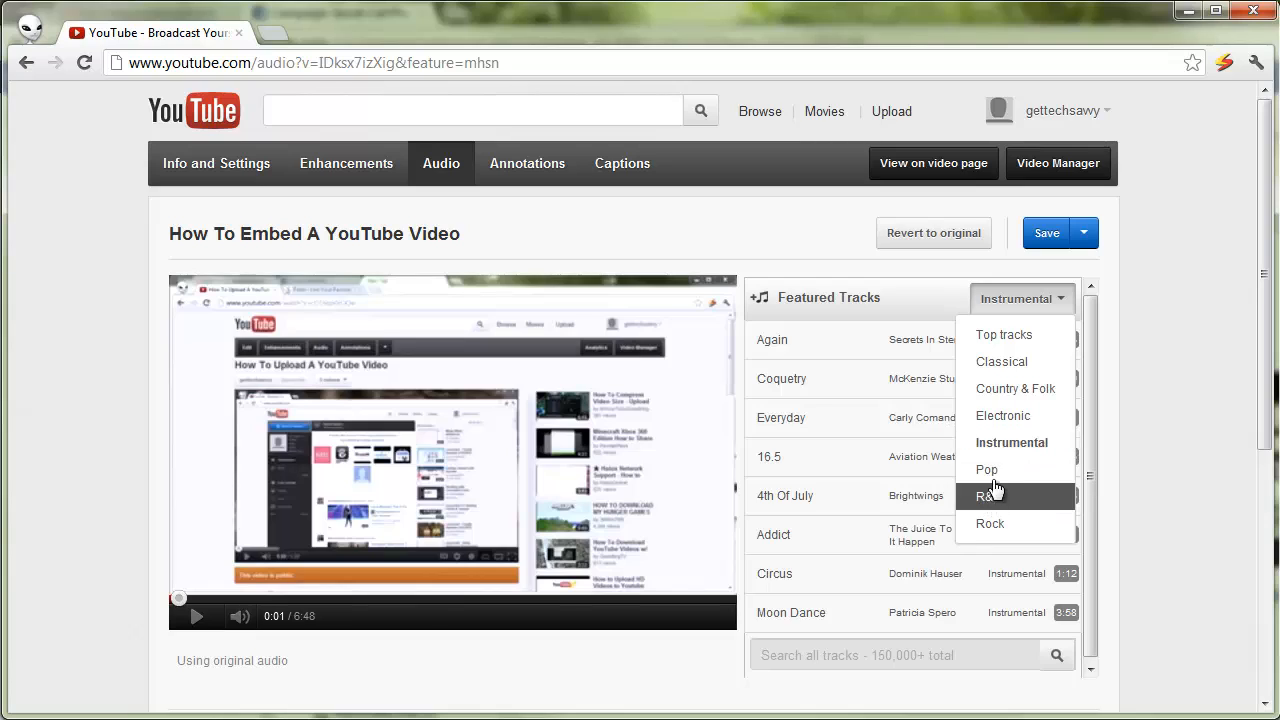
{"action": "left_click", "coordinate": [993, 469]}
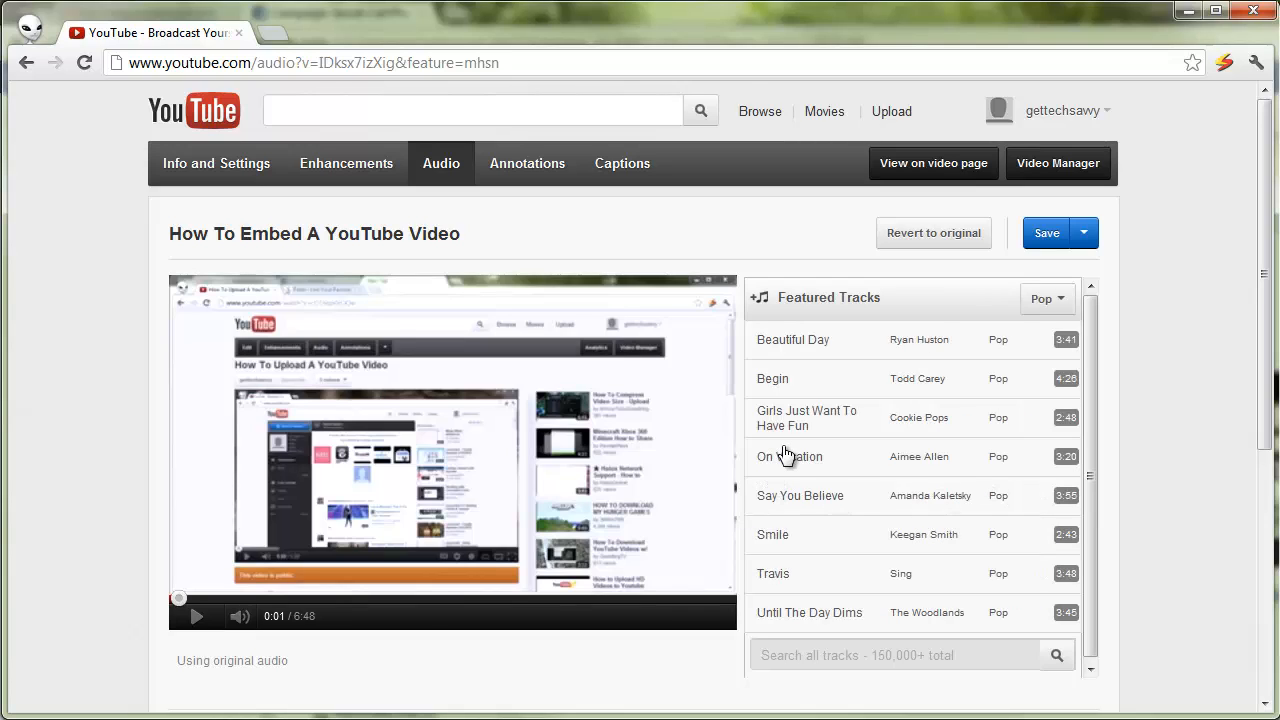
{"action": "left_click", "coordinate": [850, 648]}
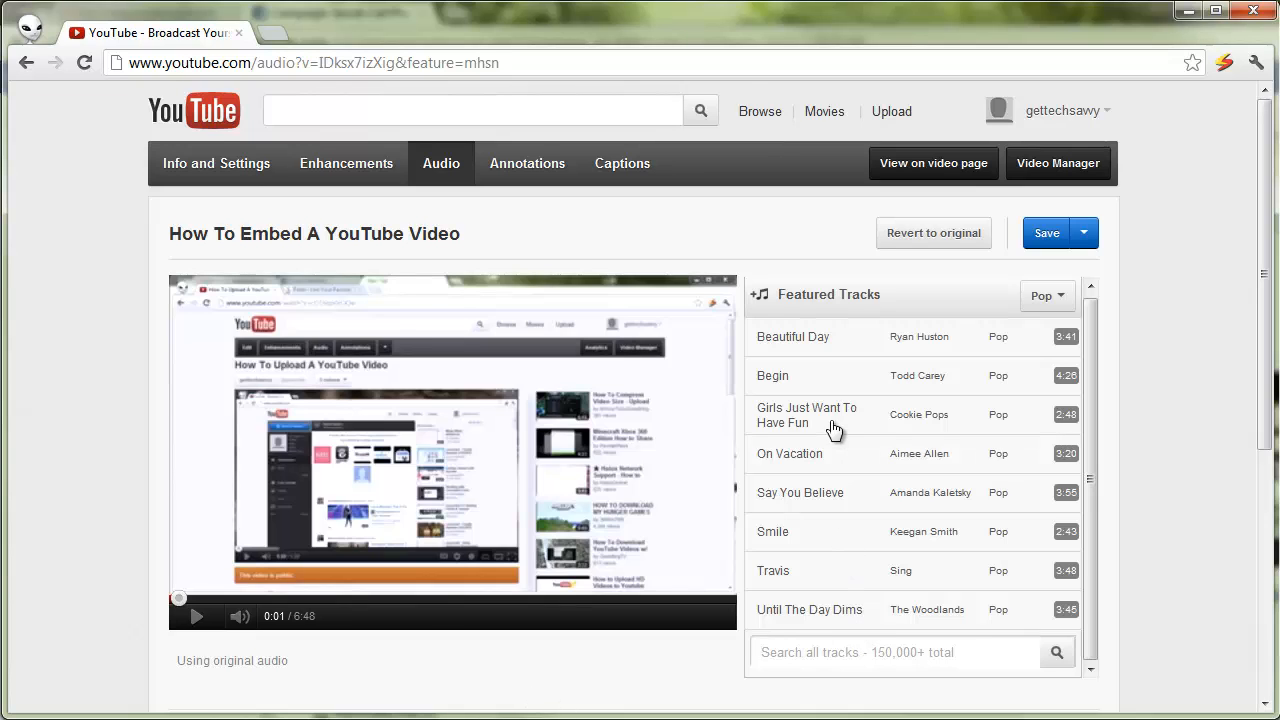
Try Beautiful Day, switch to the Pop track On Vacation, and position its audio to run from 0:55 to 4:15.
{"action": "left_click", "coordinate": [945, 338]}
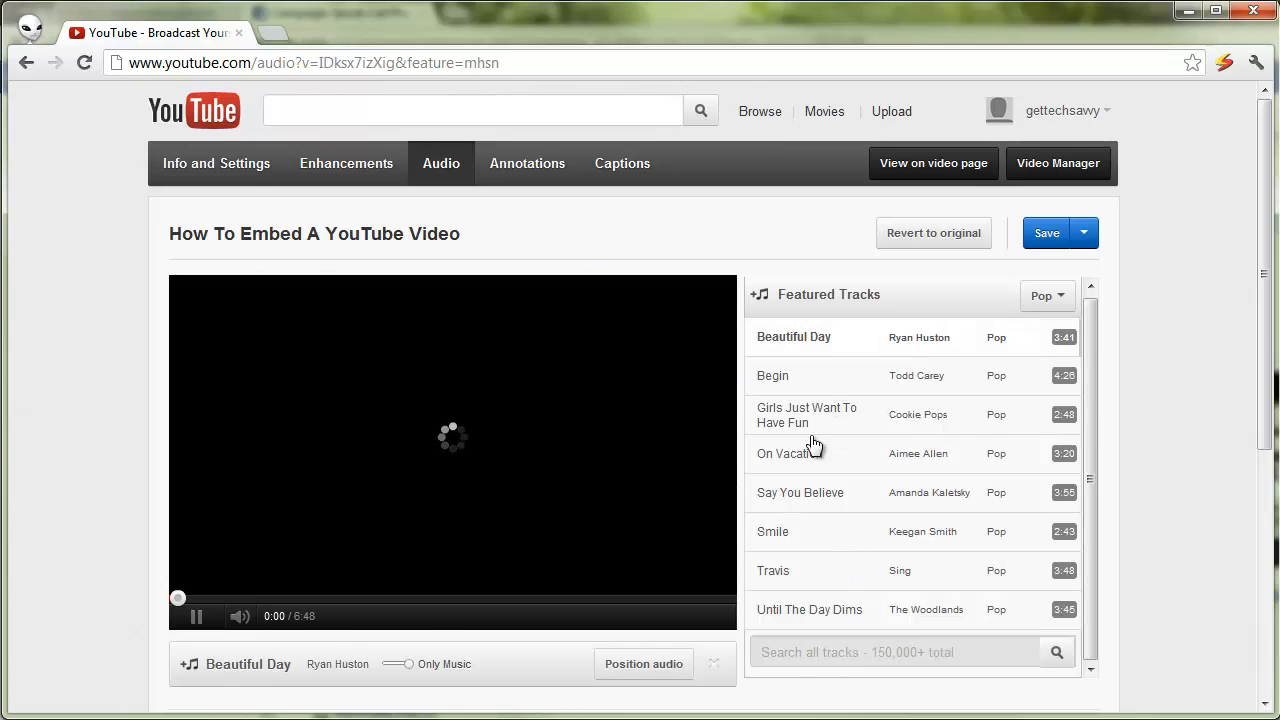
{"action": "scroll", "coordinate": [814, 446], "scroll_direction": "down", "scroll_amount": 1}
{"action": "left_click", "coordinate": [818, 358]}
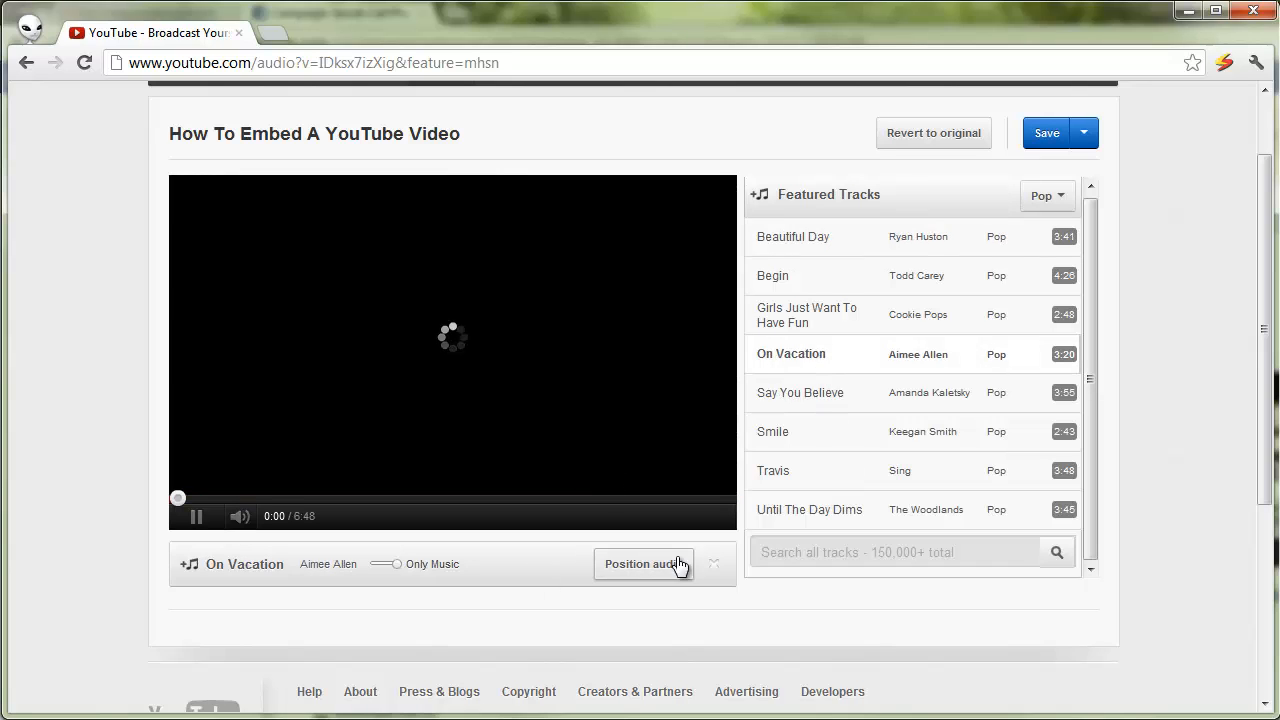
{"action": "left_click", "coordinate": [644, 565]}
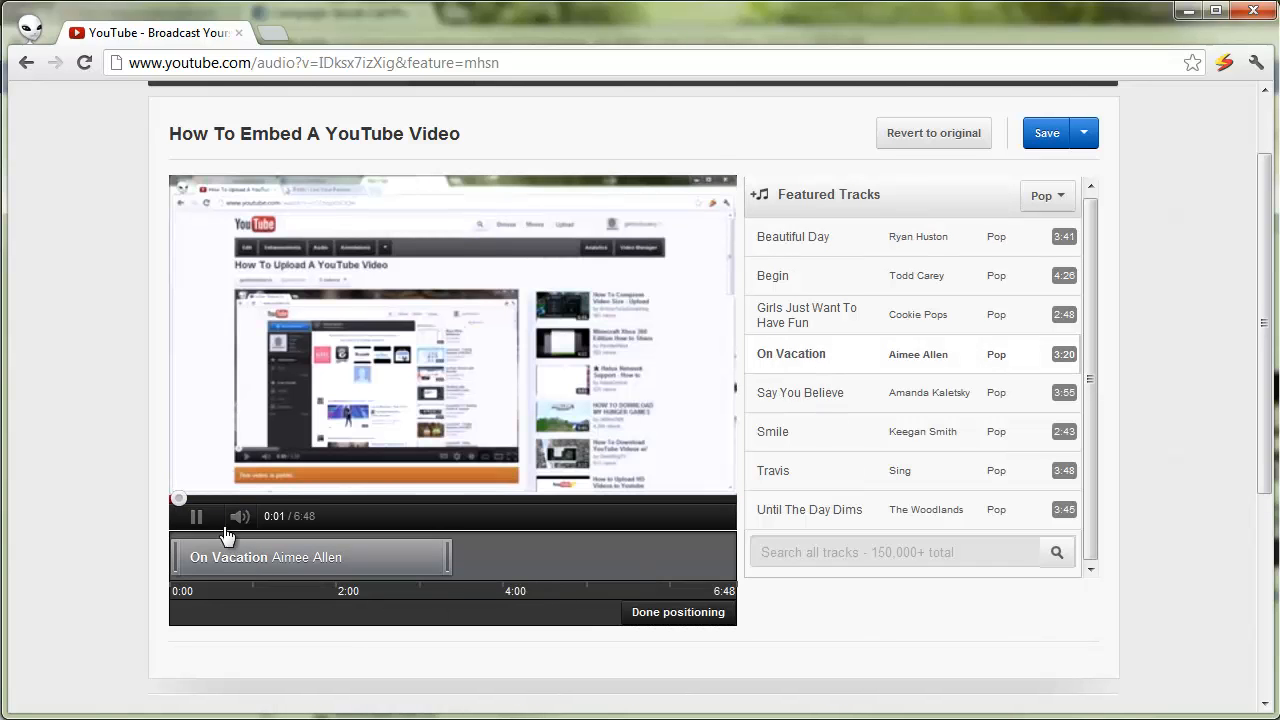
{"action": "left_click_drag", "start_coordinate": [394, 557], "coordinate": [466, 551]}
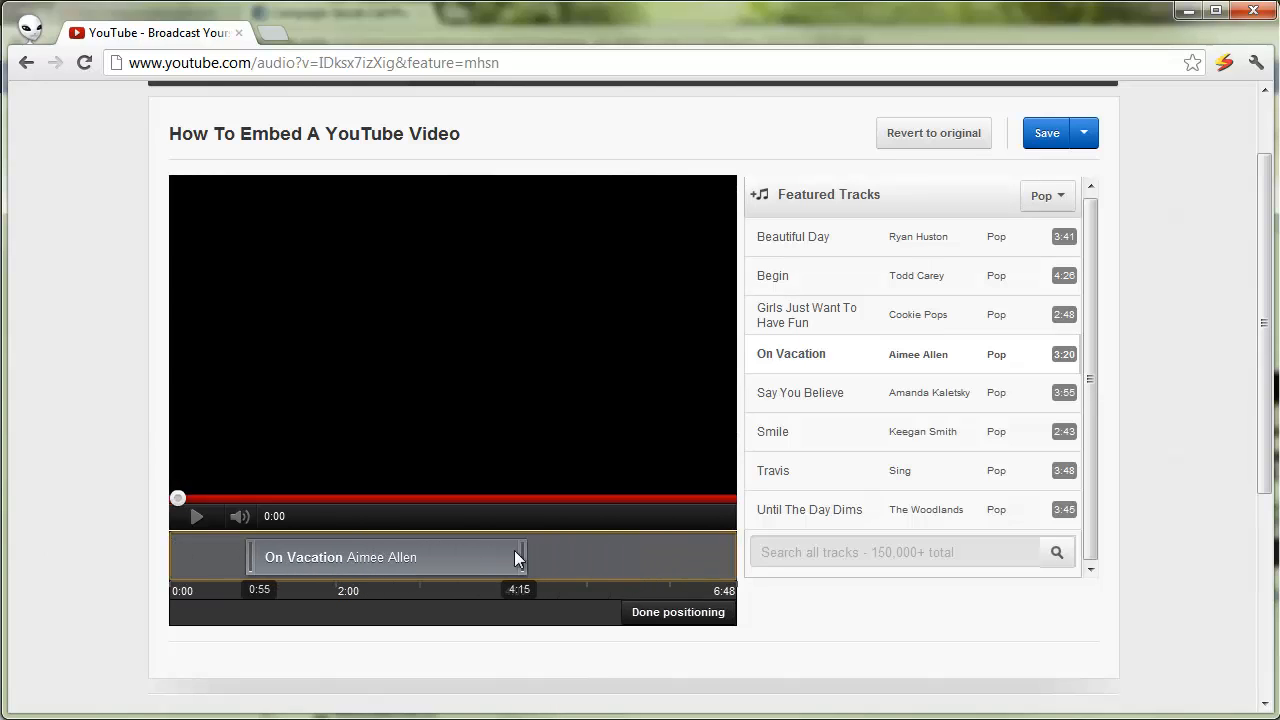
{"action": "left_click", "coordinate": [686, 610]}
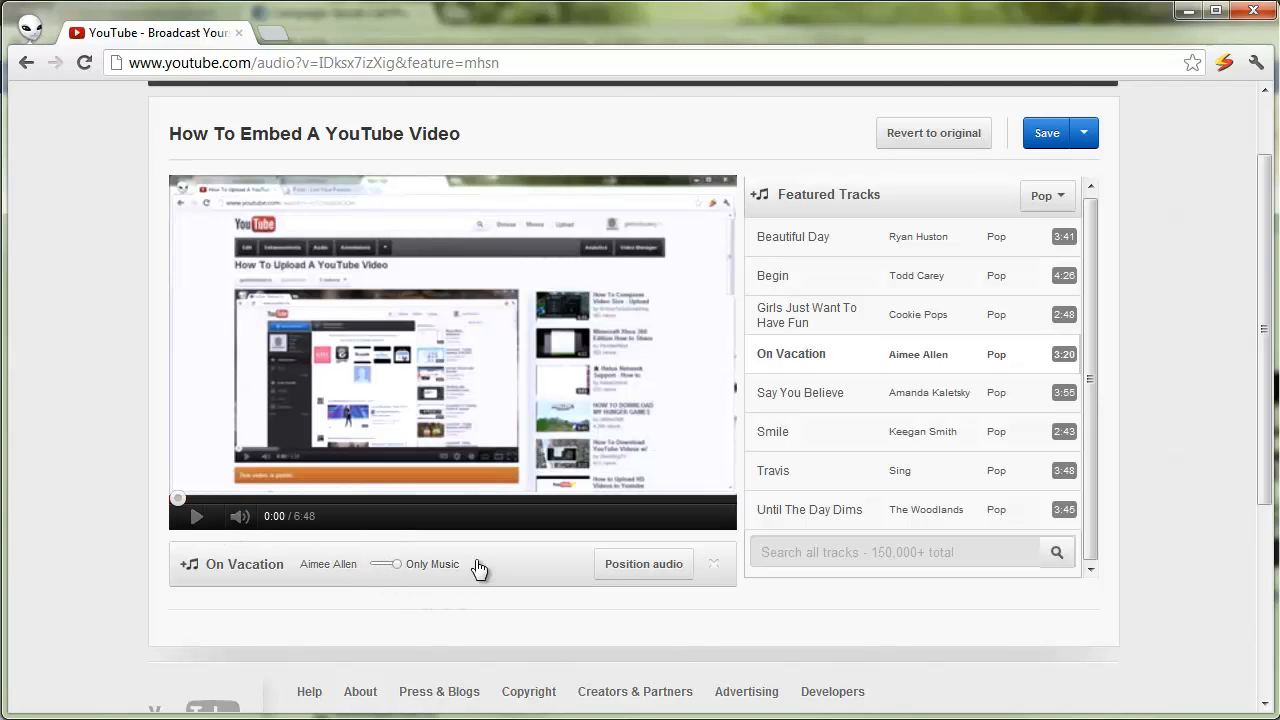
Set the On Vacation track's audio mix to Favor Original Audio and pause the preview.
{"action": "mouse_move", "coordinate": [397, 566]}
{"action": "left_mouse_down"}
{"action": "mouse_move", "coordinate": [374, 576]}
{"action": "mouse_move", "coordinate": [407, 577]}
{"action": "left_mouse_up"}
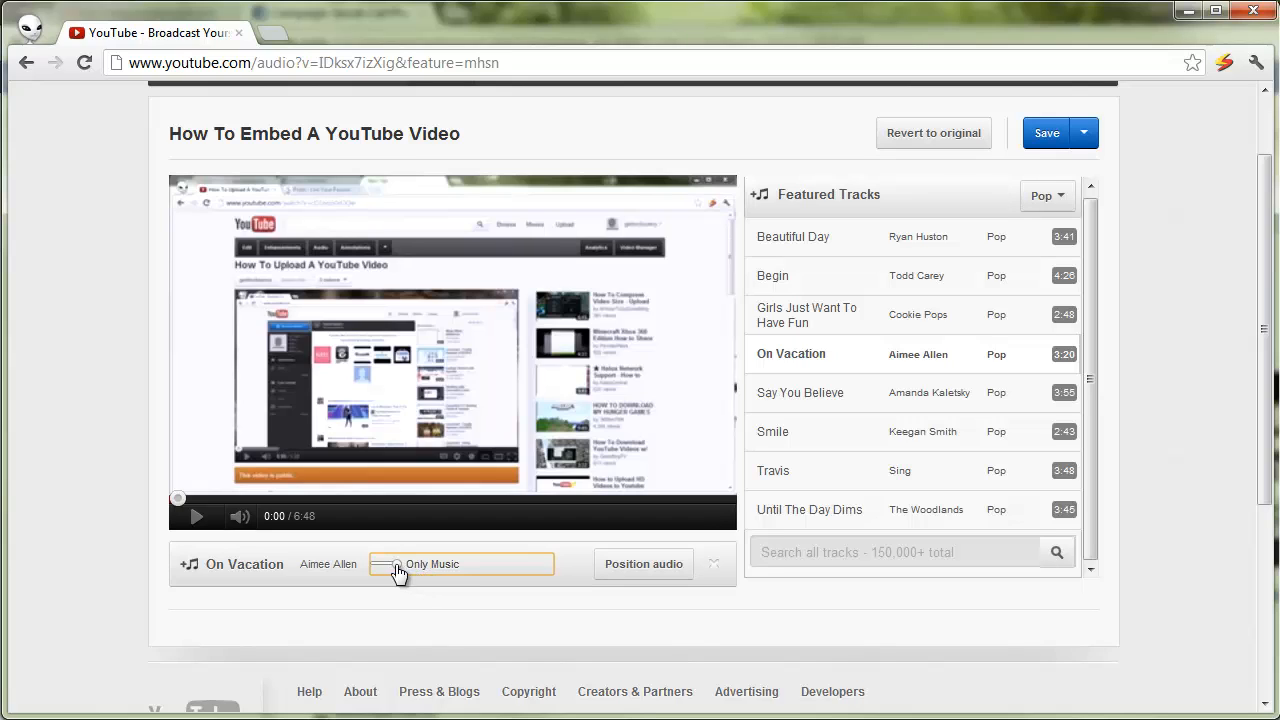
{"action": "left_click_drag", "start_coordinate": [394, 571], "coordinate": [372, 568]}
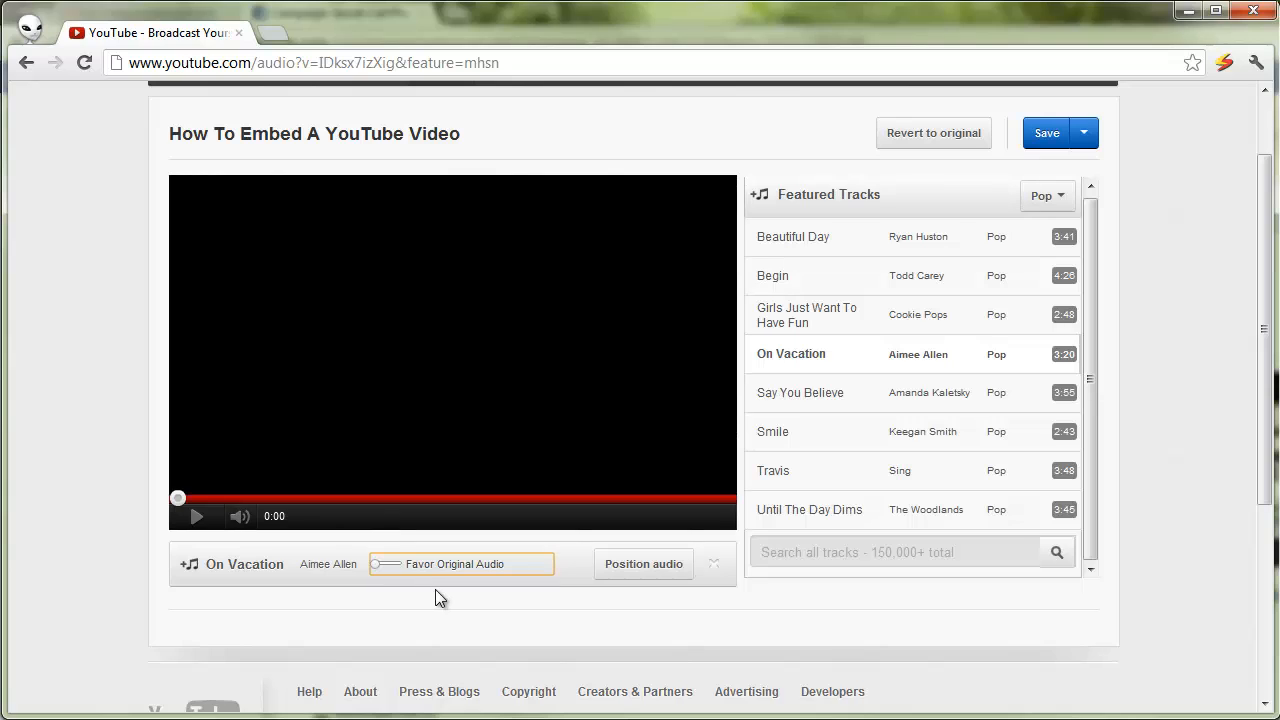
{"action": "left_click", "coordinate": [196, 521]}
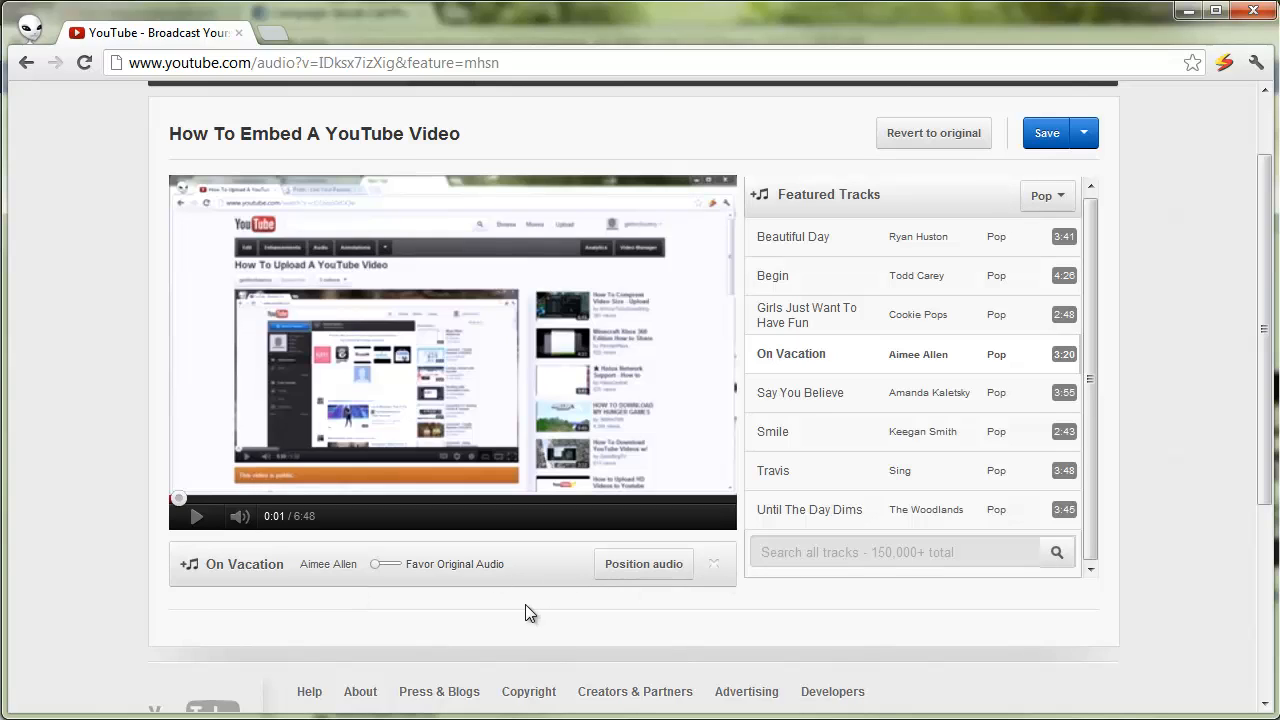
{"action": "mouse_move", "coordinate": [376, 565]}
{"action": "left_mouse_down"}
{"action": "mouse_move", "coordinate": [407, 566]}
{"action": "mouse_move", "coordinate": [364, 565]}
{"action": "left_mouse_up"}
Remove the On Vacation track with the preview paused, and revert the video to the original.
{"action": "left_click", "coordinate": [713, 574]}
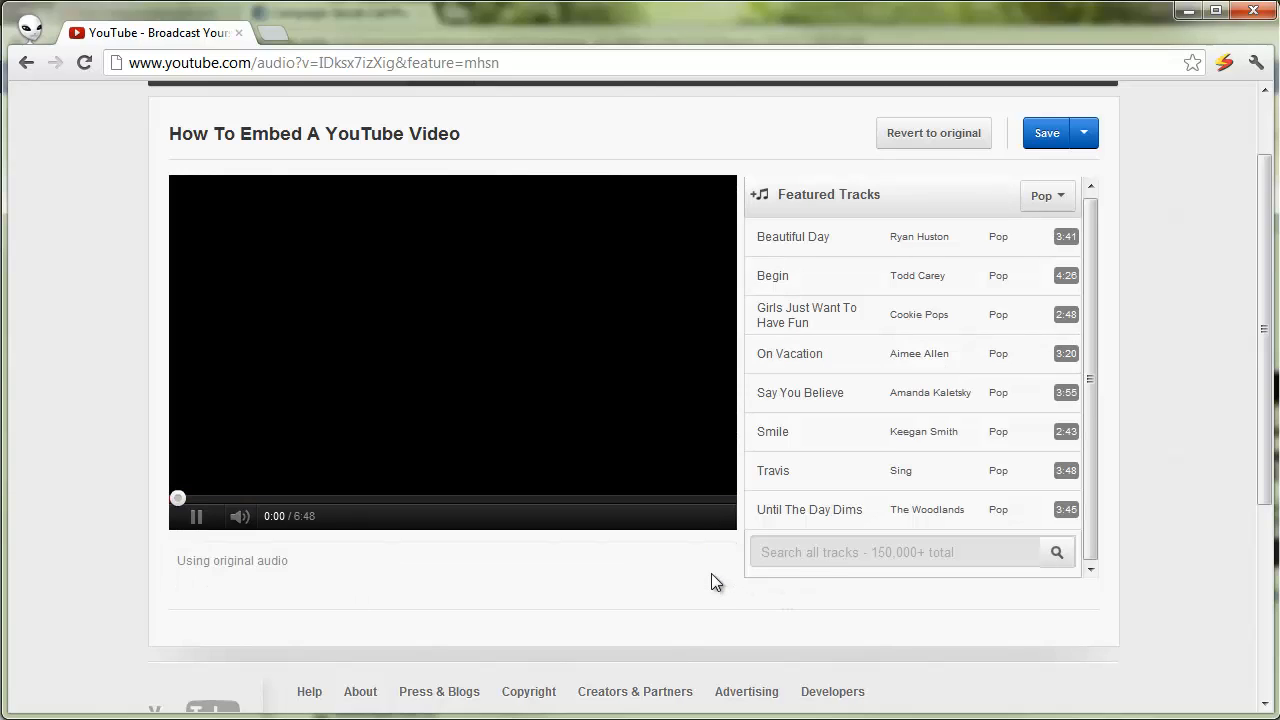
{"action": "left_click", "coordinate": [200, 532]}
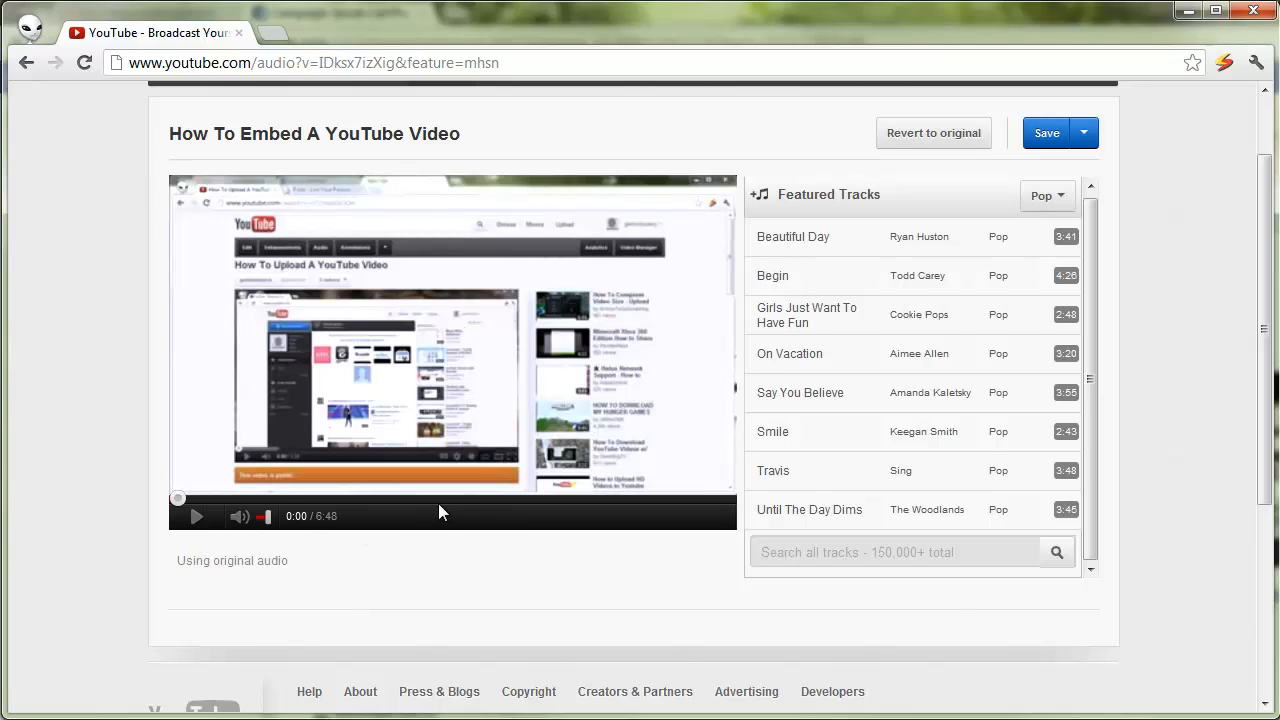
{"action": "scroll", "coordinate": [580, 555], "scroll_direction": "up", "scroll_amount": 1}
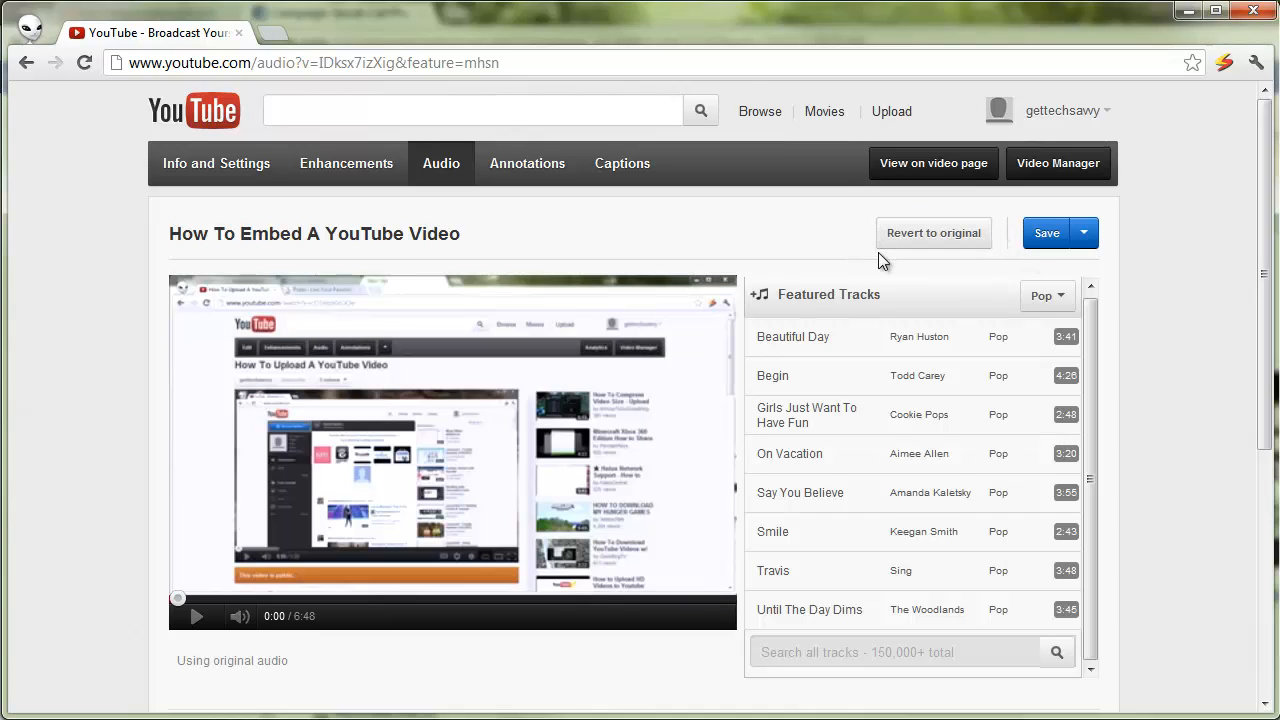
{"action": "left_click", "coordinate": [916, 240]}
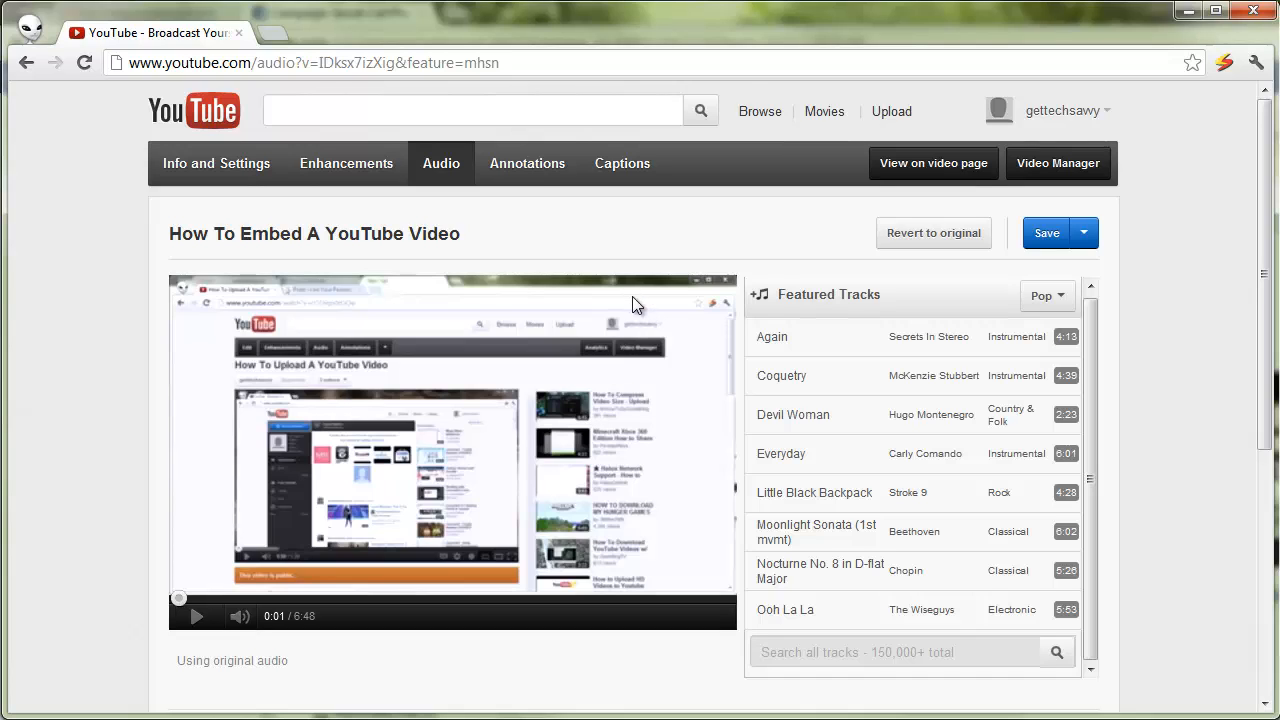
Open the video's Annotations page with playback paused and add a Title annotation reading "Get Tech Savvy".
{"action": "left_click", "coordinate": [536, 168]}
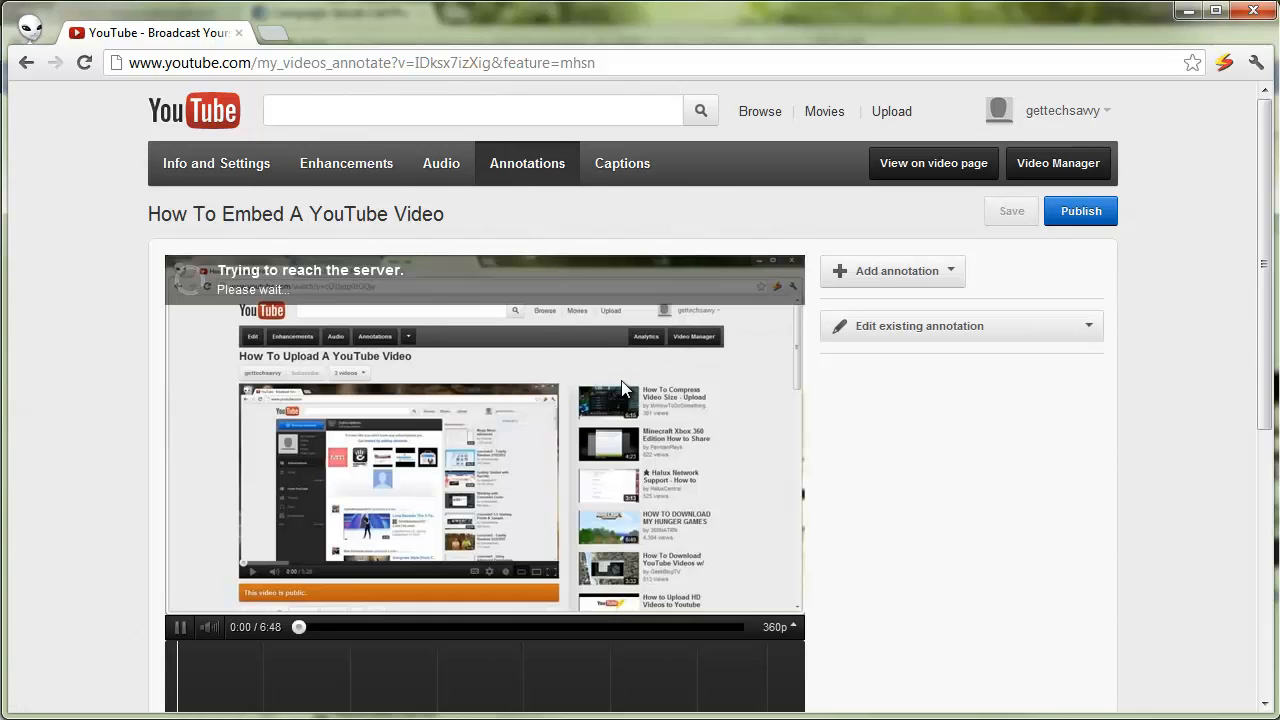
{"action": "left_click", "coordinate": [183, 627]}
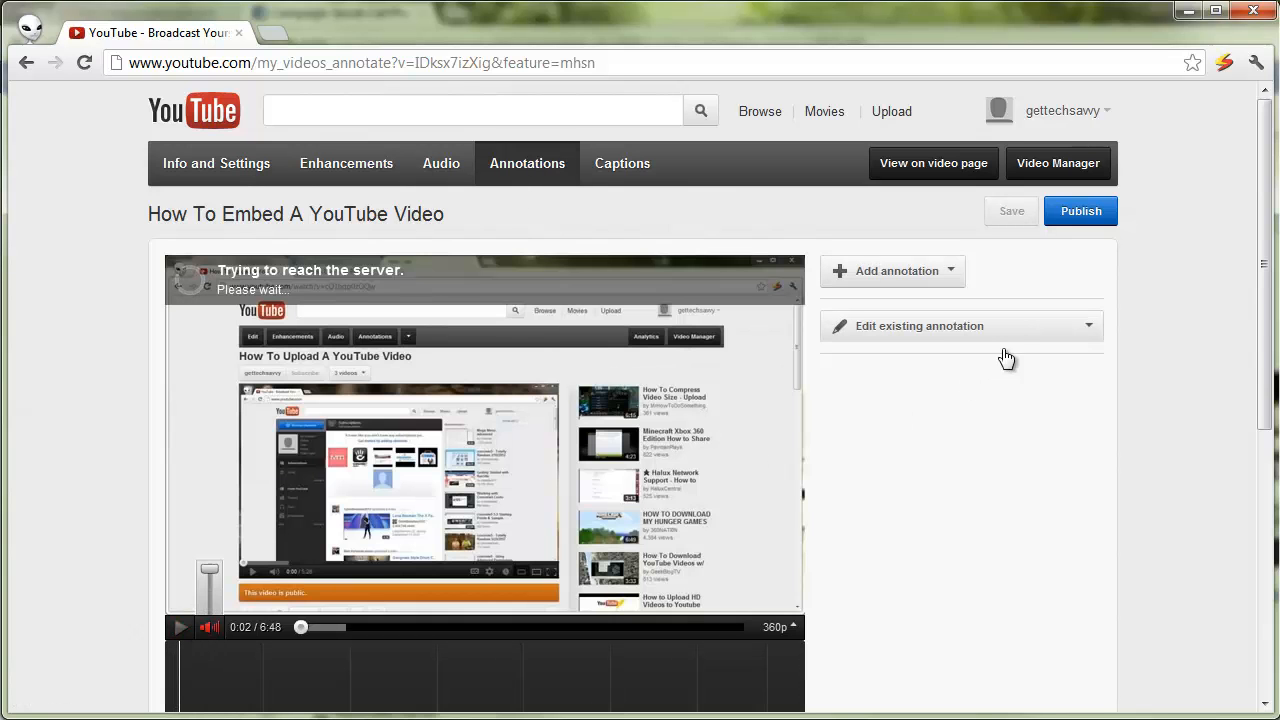
{"action": "left_click", "coordinate": [880, 286]}
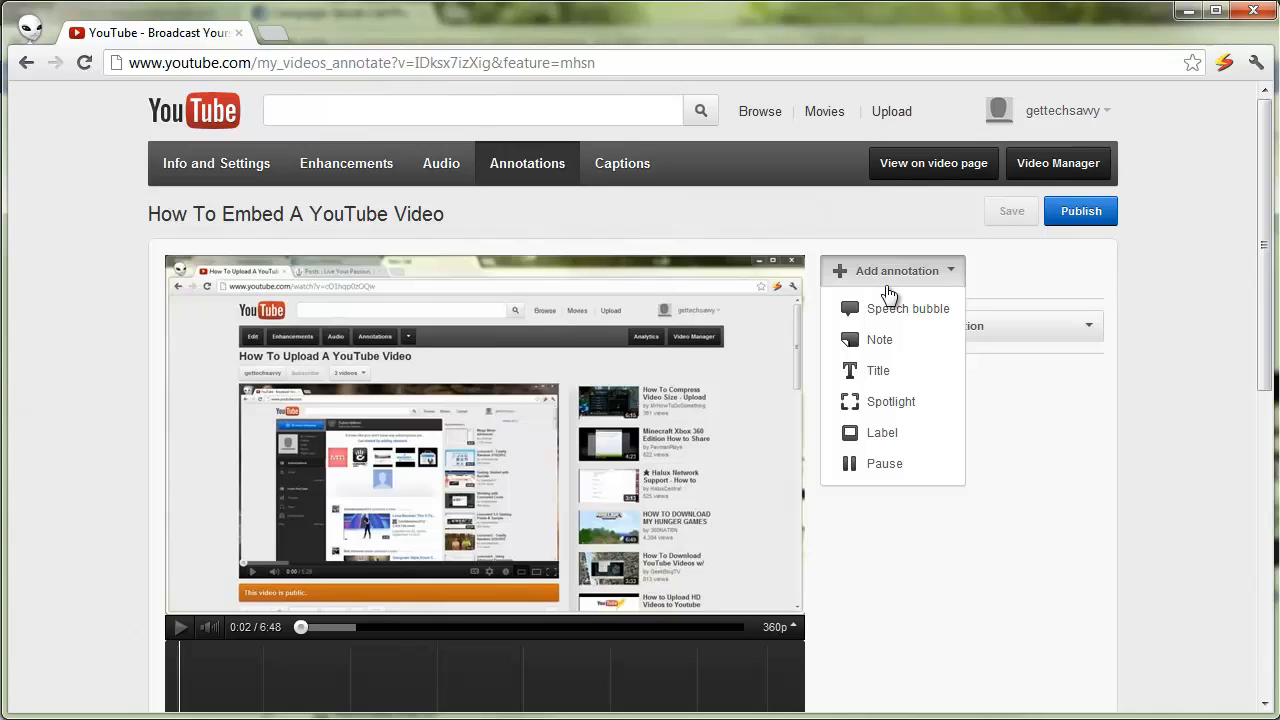
{"action": "left_click", "coordinate": [898, 372]}
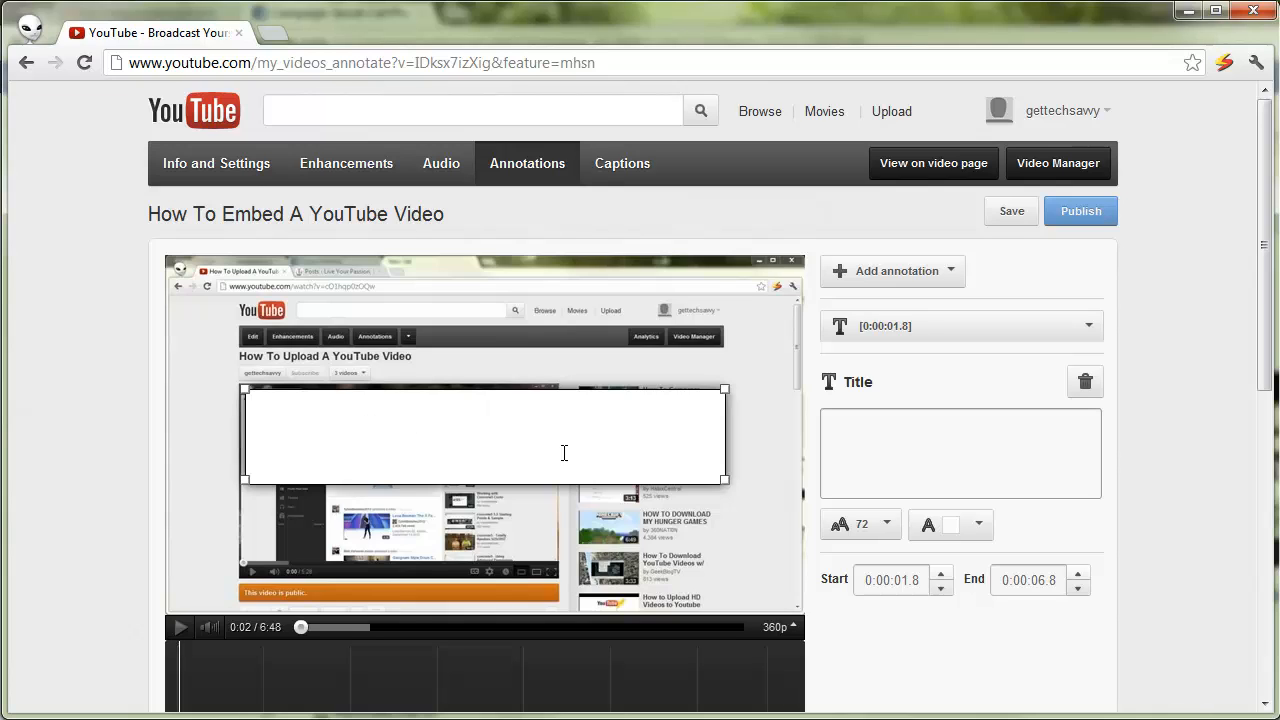
{"action": "type", "text": "Get Tech"}
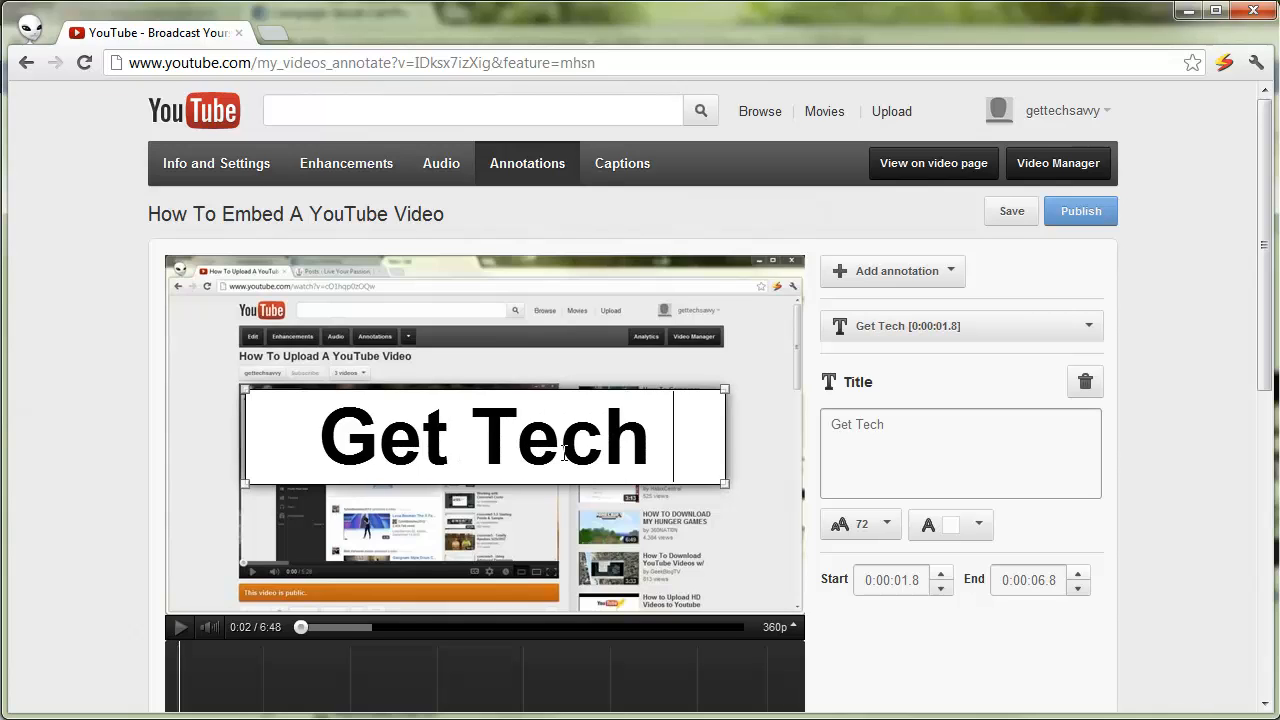
{"action": "type", "text": " Savvy"}
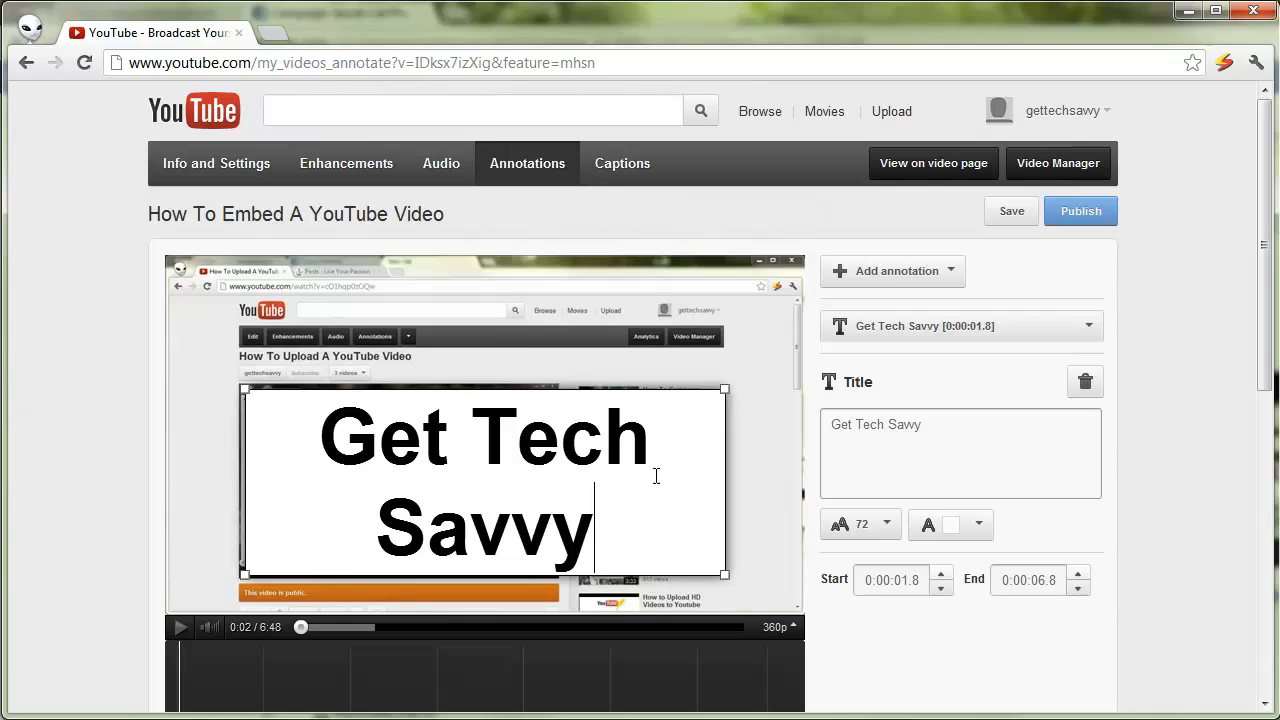
Set the title annotation's font size to 48 and move it slightly down on the video.
{"action": "left_click", "coordinate": [884, 526]}
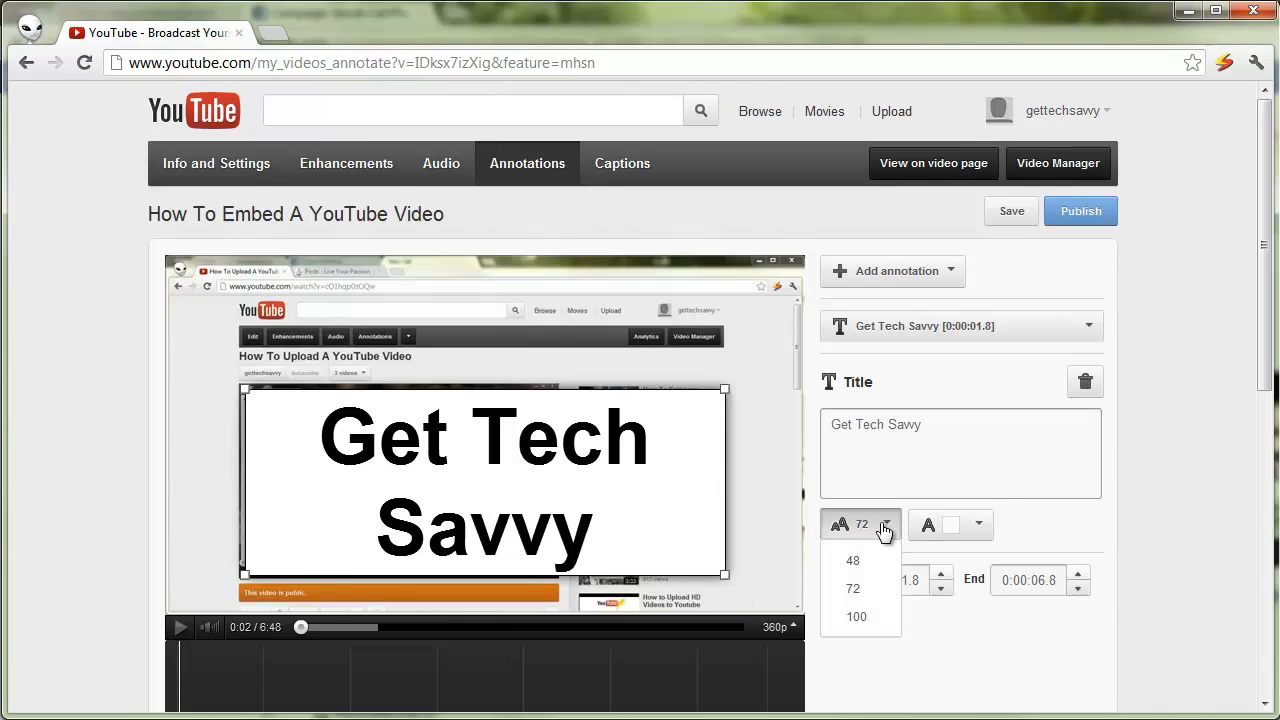
{"action": "left_click", "coordinate": [855, 561]}
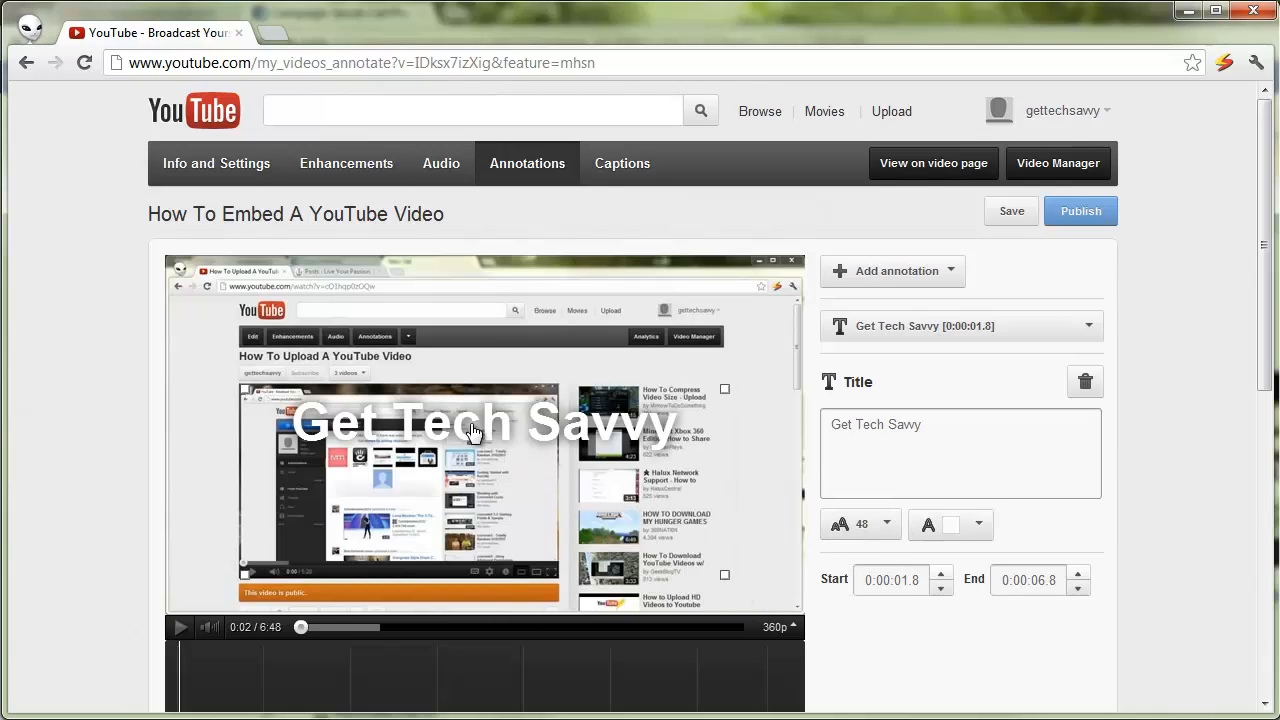
{"action": "mouse_move", "coordinate": [492, 428]}
{"action": "left_mouse_down"}
{"action": "mouse_move", "coordinate": [499, 462]}
{"action": "mouse_move", "coordinate": [498, 443]}
{"action": "left_mouse_up"}
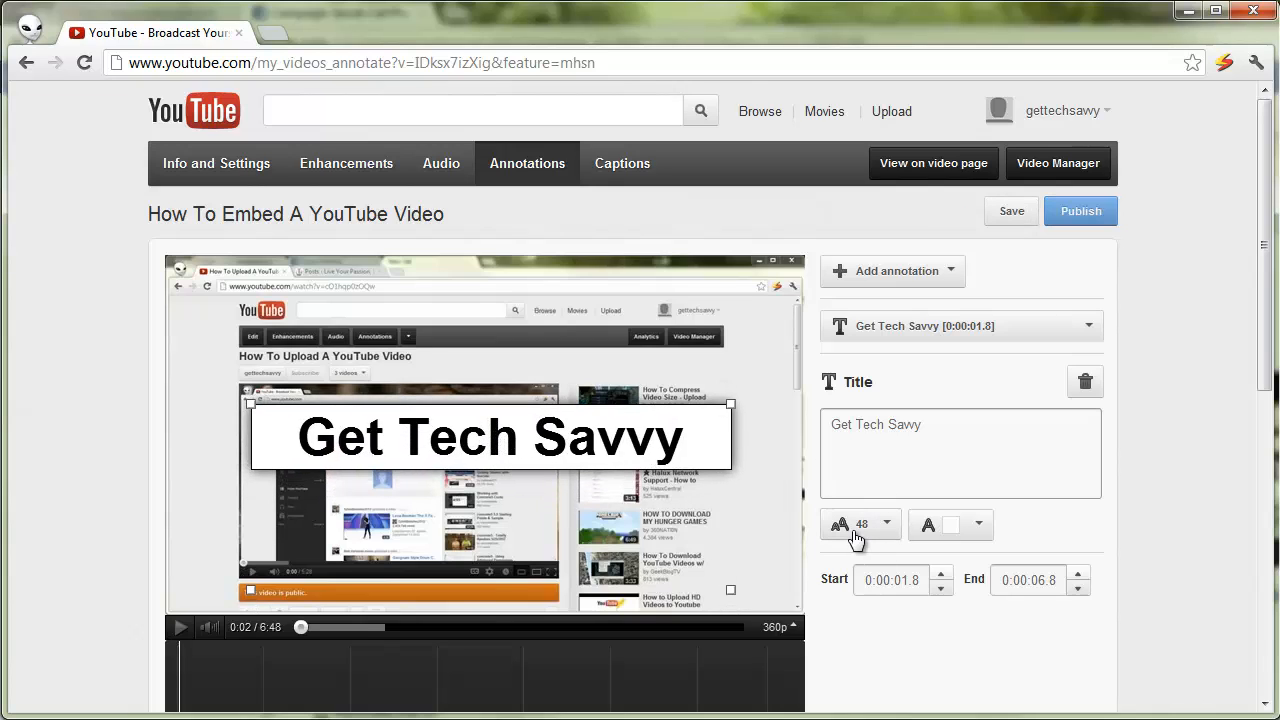
Try black as the title's text color twice, returning it to white each time.
{"action": "left_click", "coordinate": [980, 528]}
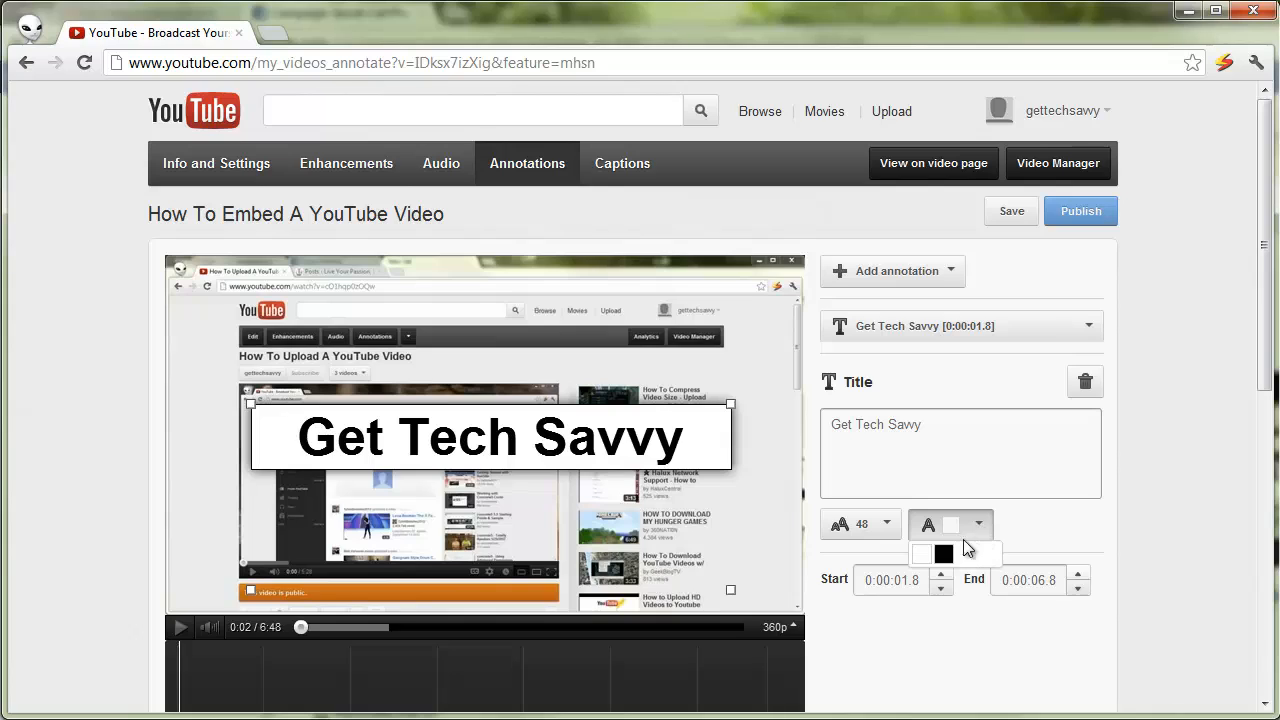
{"action": "left_click", "coordinate": [947, 557]}
{"action": "left_click", "coordinate": [977, 540]}
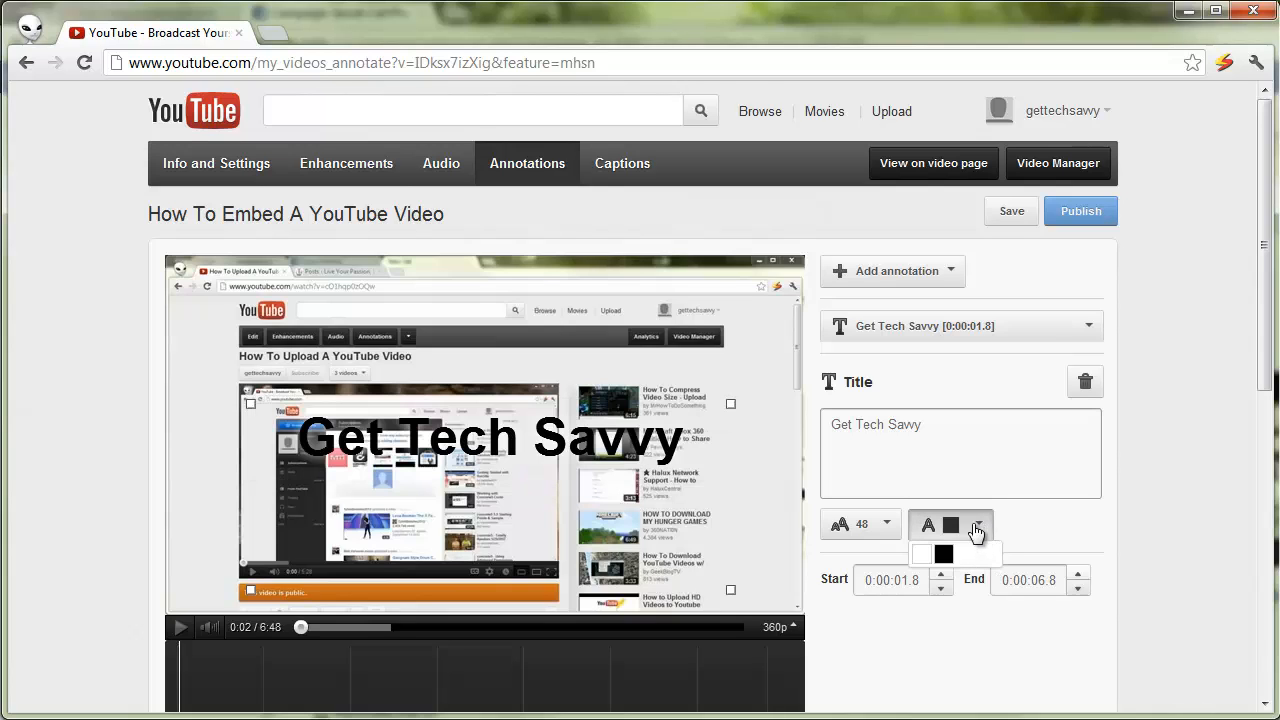
{"action": "left_click", "coordinate": [929, 560]}
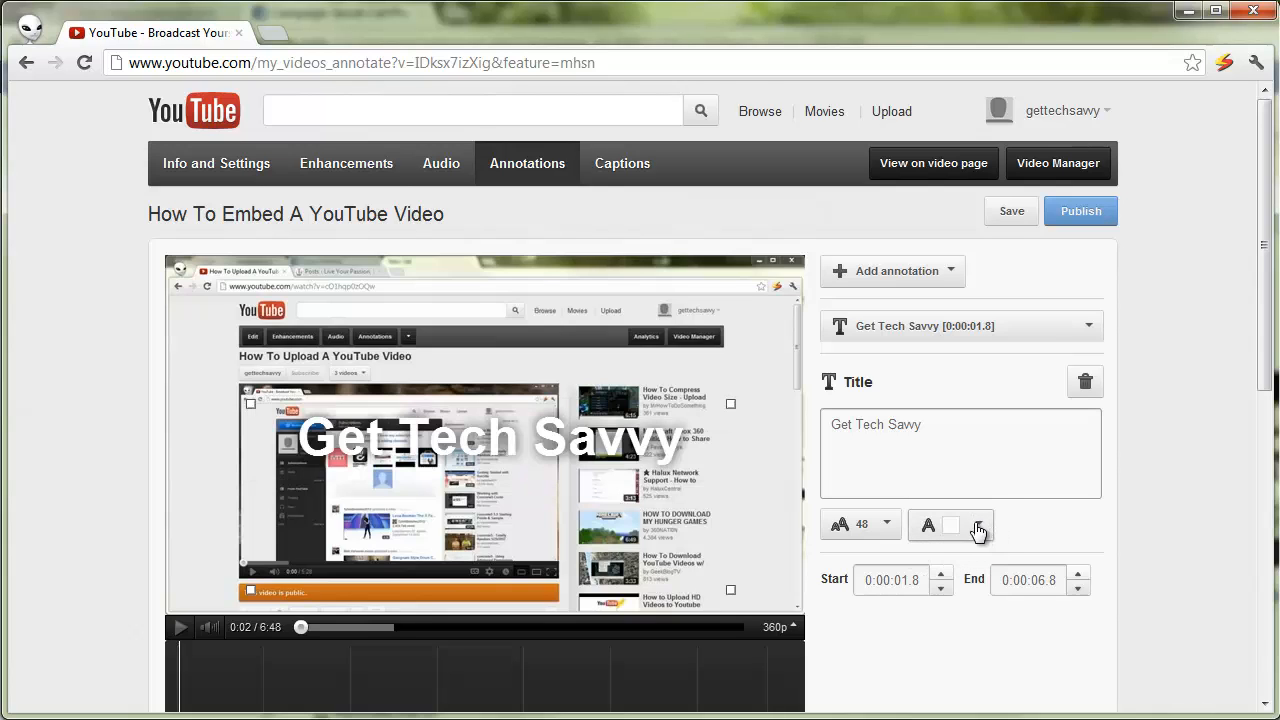
{"action": "left_click", "coordinate": [977, 528]}
{"action": "left_click", "coordinate": [943, 556]}
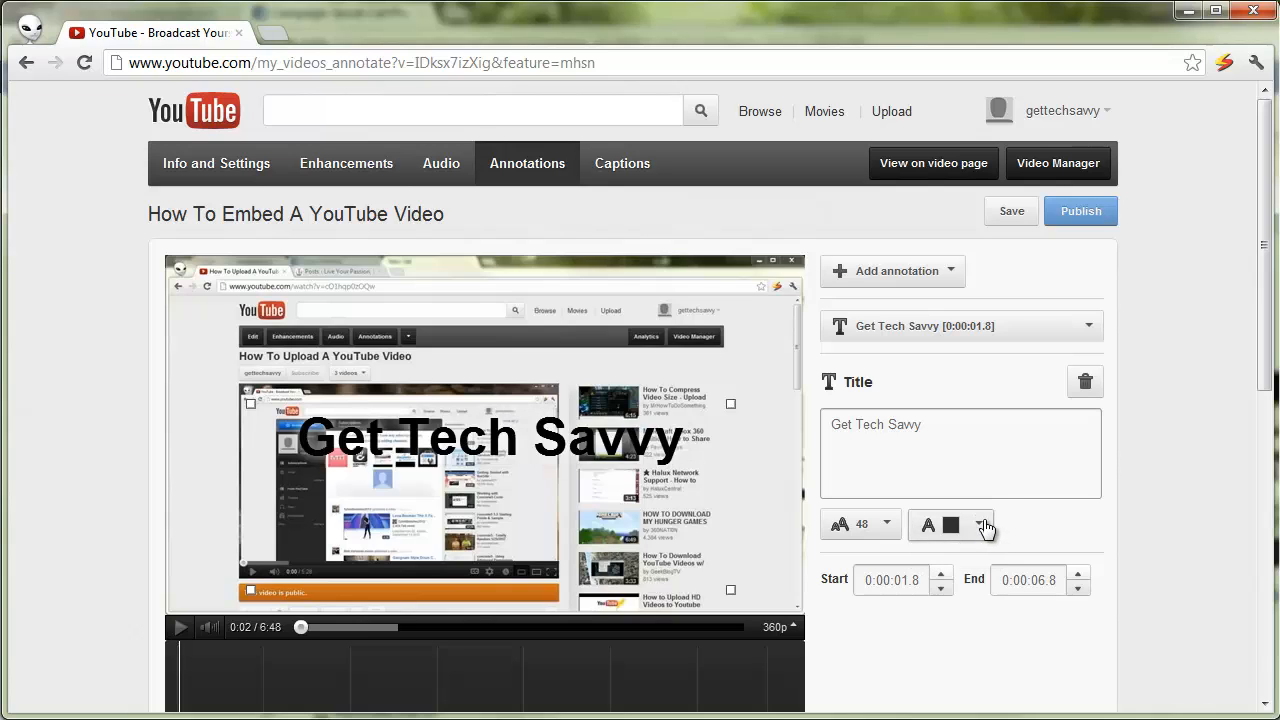
{"action": "left_click", "coordinate": [985, 528]}
{"action": "left_click", "coordinate": [929, 563]}
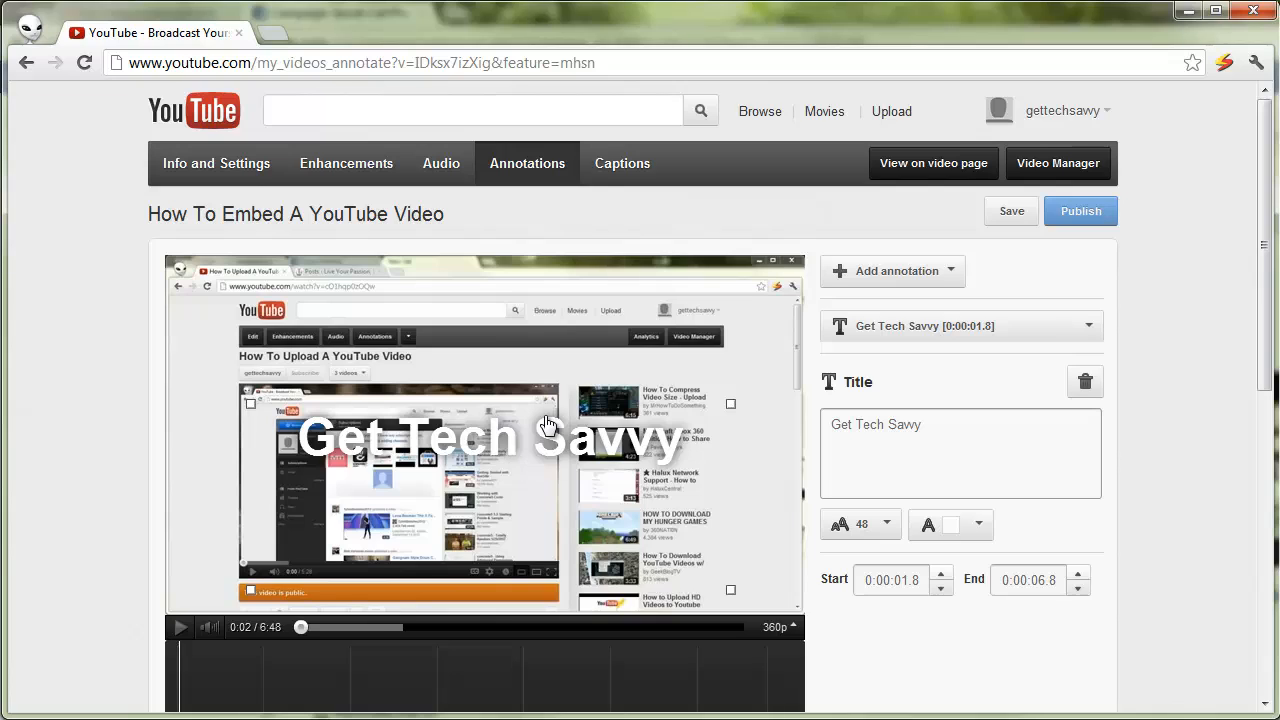
Extend the Get Tech Savvy title on the timeline so that it ends at about 0:01:30.2.
{"action": "scroll", "coordinate": [945, 520], "scroll_direction": "down", "scroll_amount": 1}
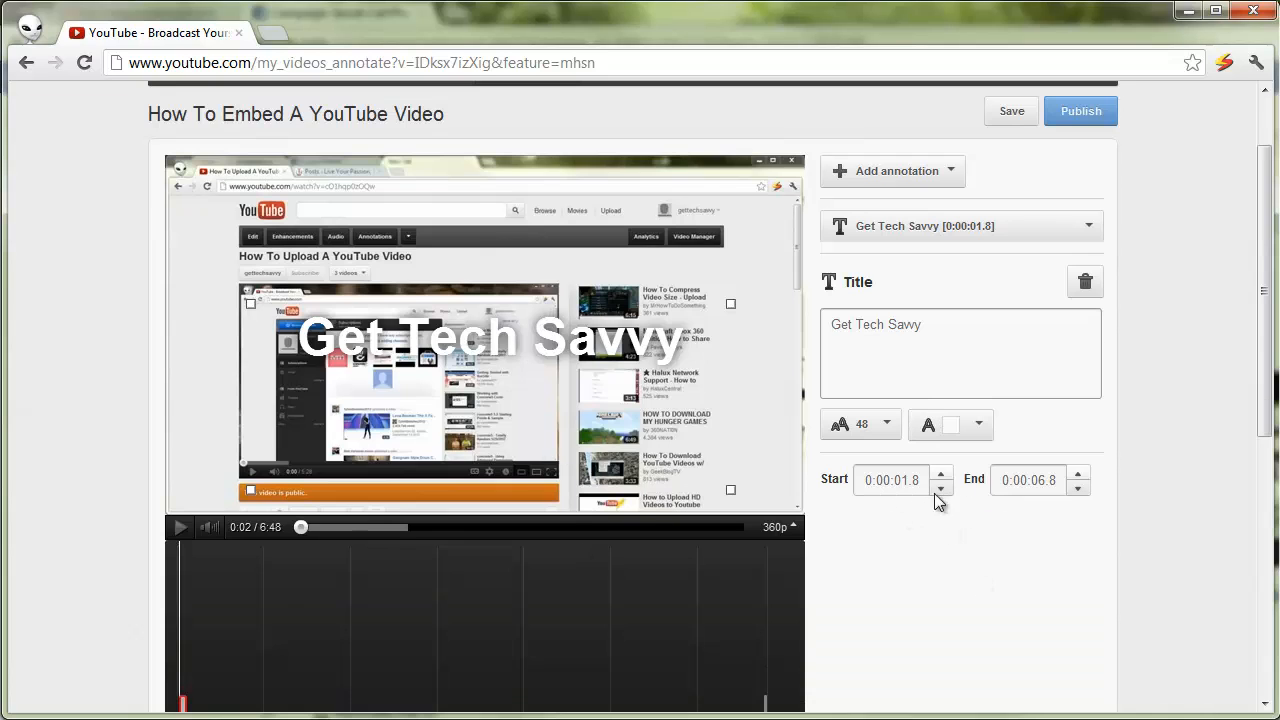
{"action": "scroll", "coordinate": [900, 520], "scroll_direction": "down", "scroll_amount": 2}
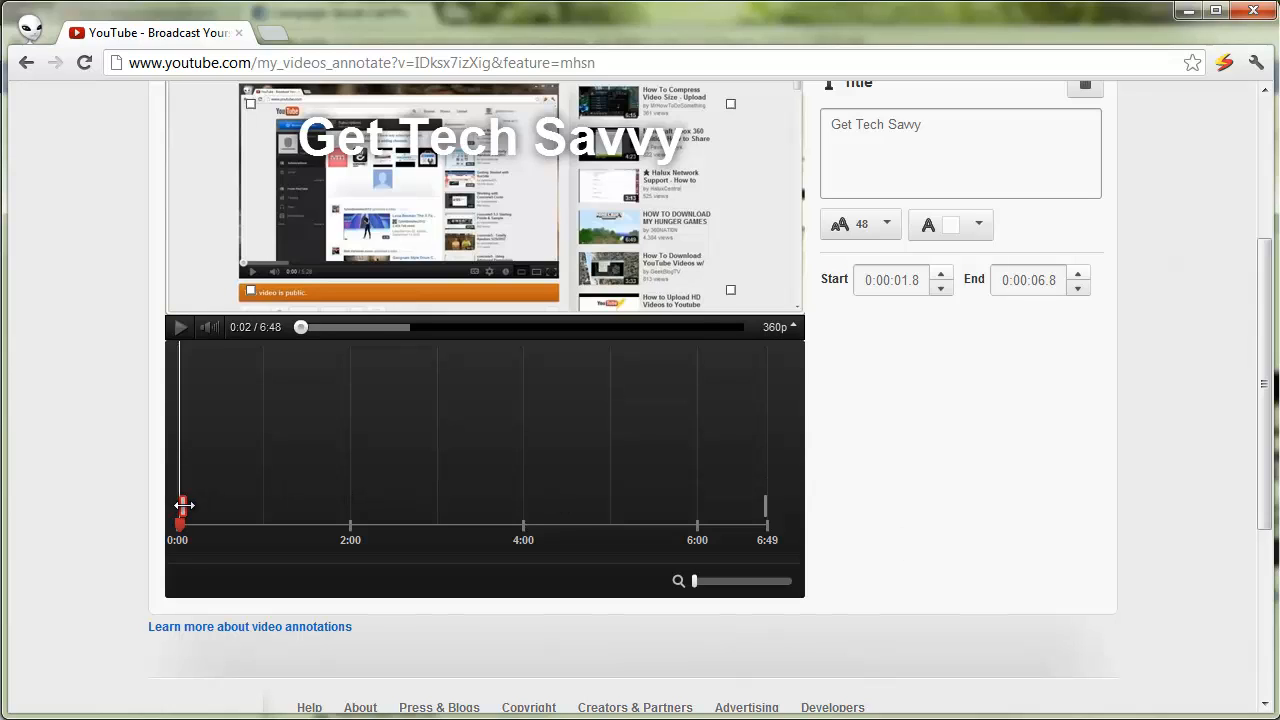
{"action": "mouse_move", "coordinate": [184, 505]}
{"action": "left_mouse_down"}
{"action": "mouse_move", "coordinate": [303, 505]}
{"action": "mouse_move", "coordinate": [179, 506]}
{"action": "left_mouse_up"}
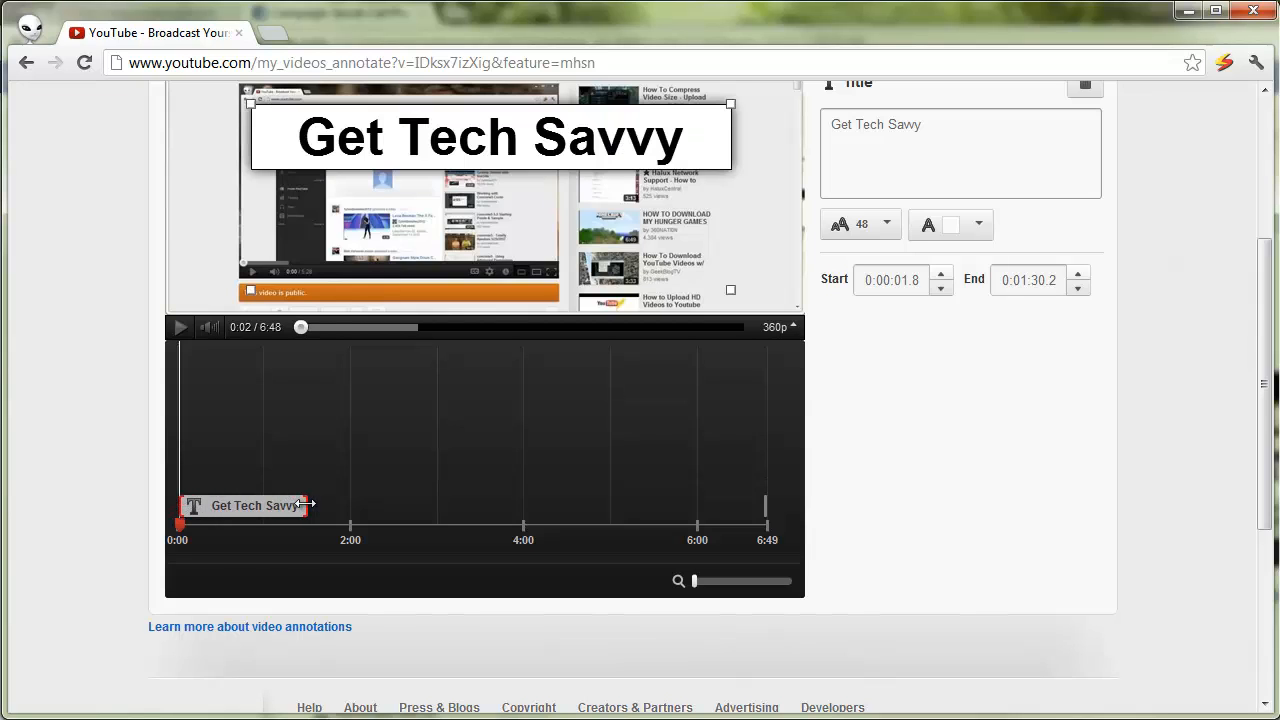
Extend the Get Tech Savvy title to end at about 0:01:49.3, lower the volume, and preview the title until about 0:11.
{"action": "left_click_drag", "start_coordinate": [305, 505], "coordinate": [334, 505]}
{"action": "scroll", "coordinate": [398, 506], "scroll_direction": "up", "scroll_amount": 1}
{"action": "mouse_move", "coordinate": [212, 428]}
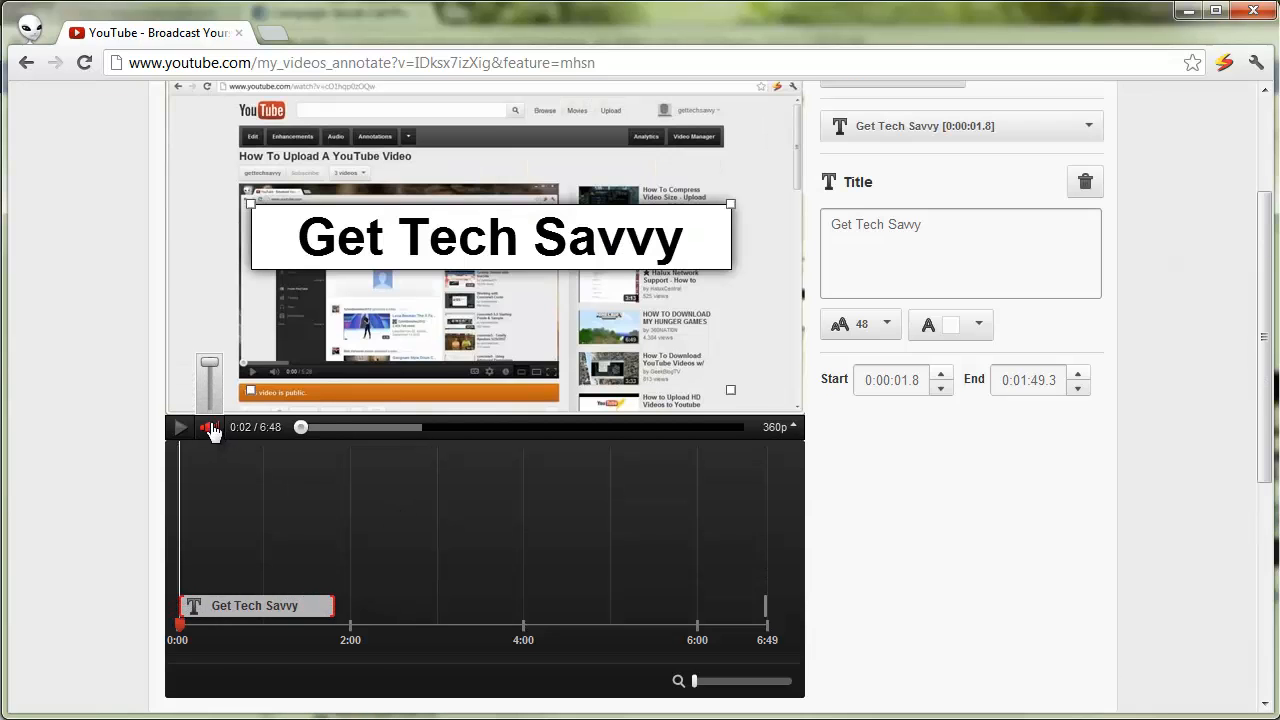
{"action": "left_click_drag", "start_coordinate": [209, 364], "coordinate": [209, 398]}
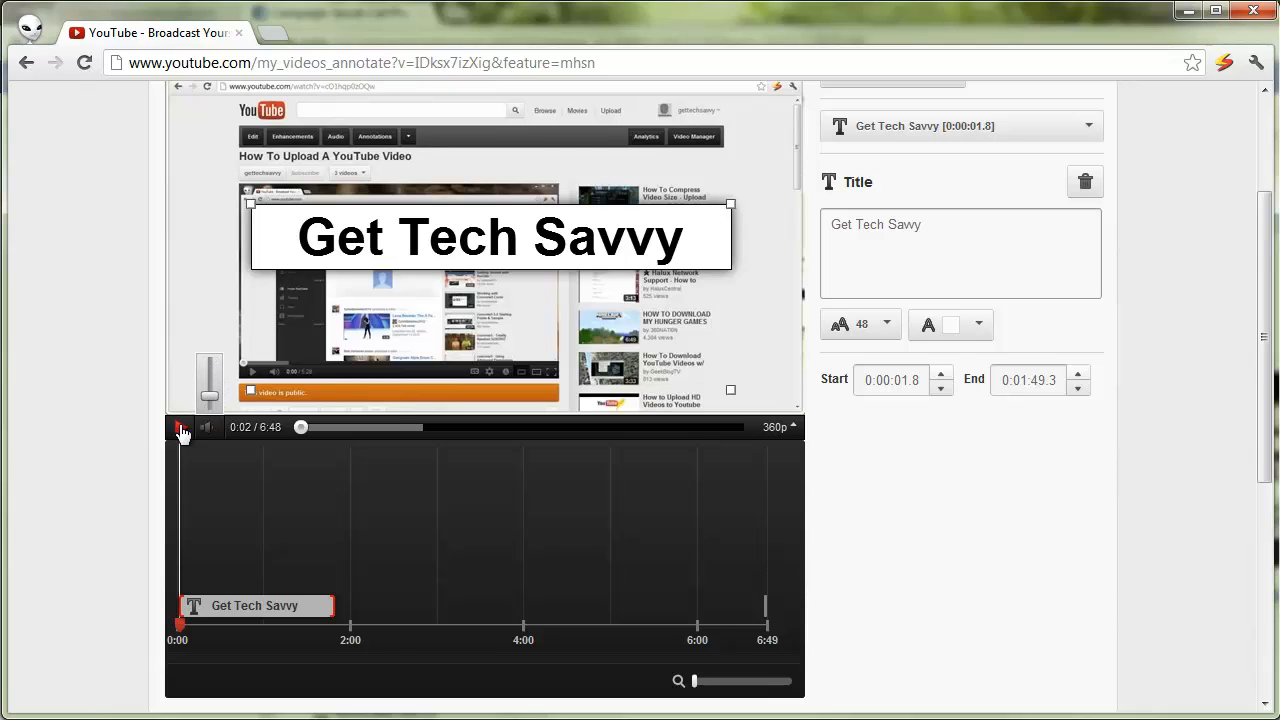
{"action": "left_click", "coordinate": [181, 428]}
{"action": "scroll", "coordinate": [683, 497], "scroll_direction": "up", "scroll_amount": 1}
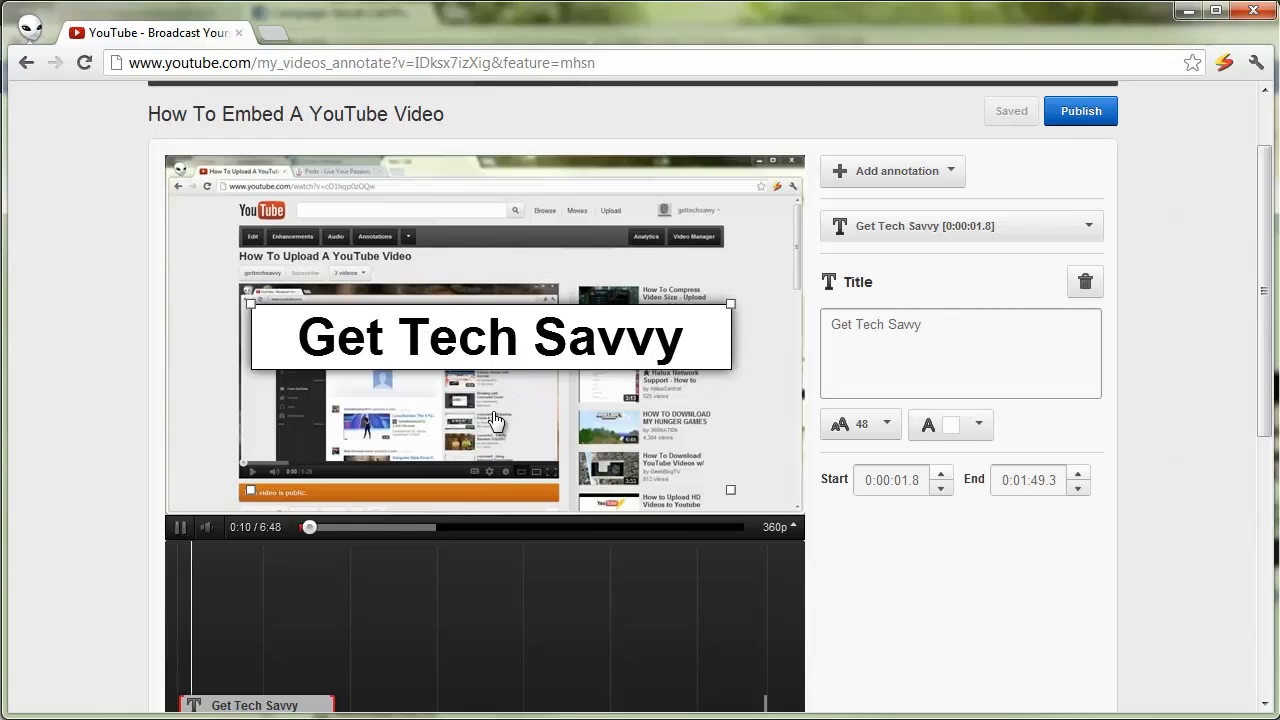
{"action": "left_click", "coordinate": [180, 527]}
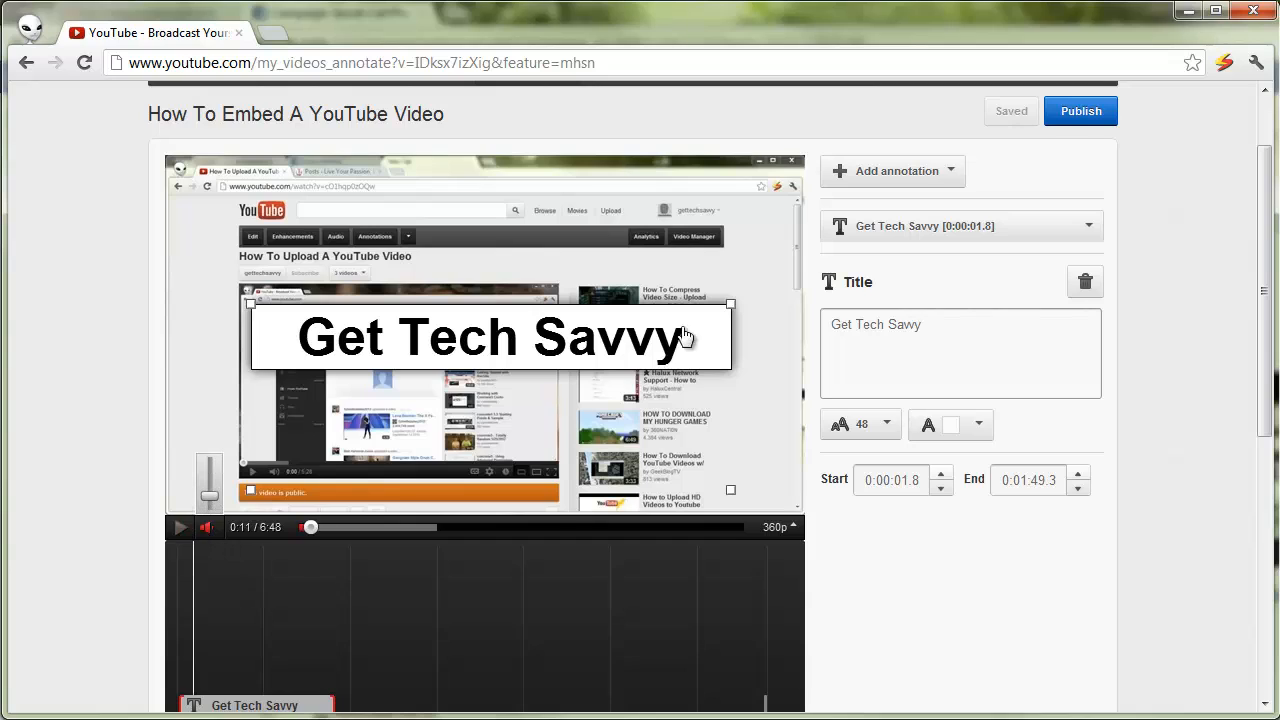
Add a speech bubble reading "This is really cool!" in quotation marks and move it across the video to just below the Upload link.
{"action": "left_click", "coordinate": [866, 171]}
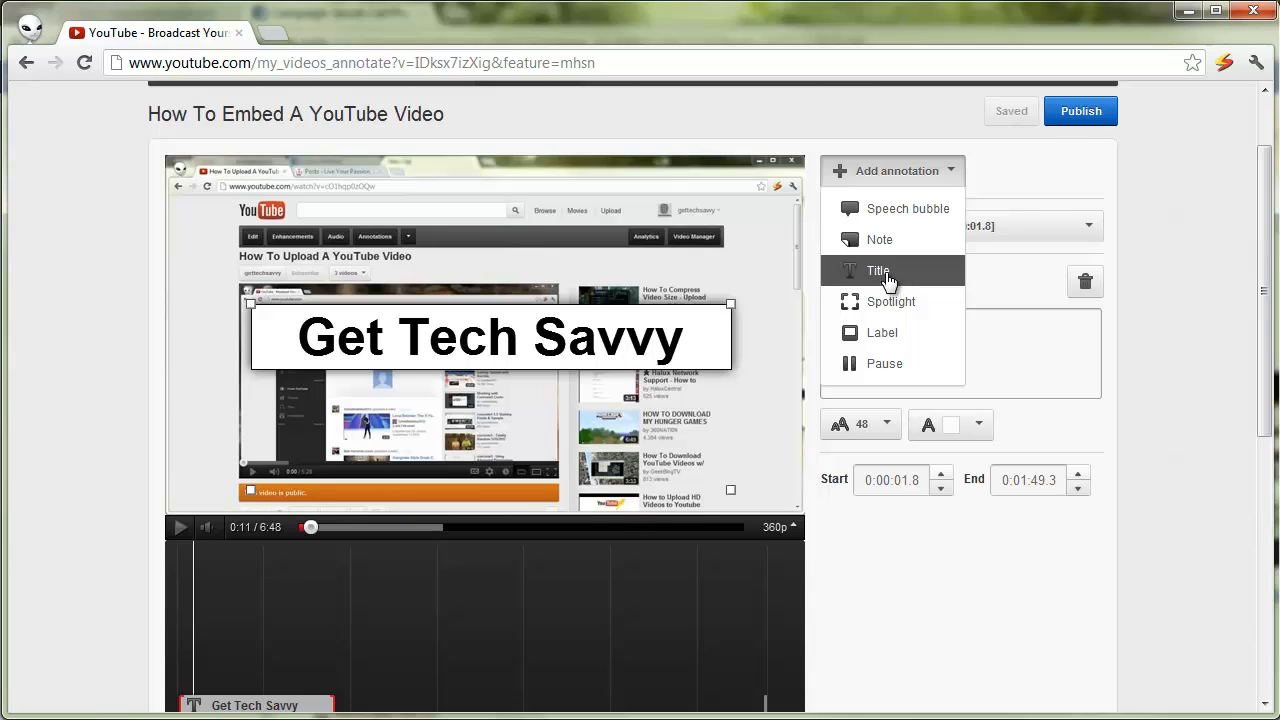
{"action": "left_click", "coordinate": [903, 219]}
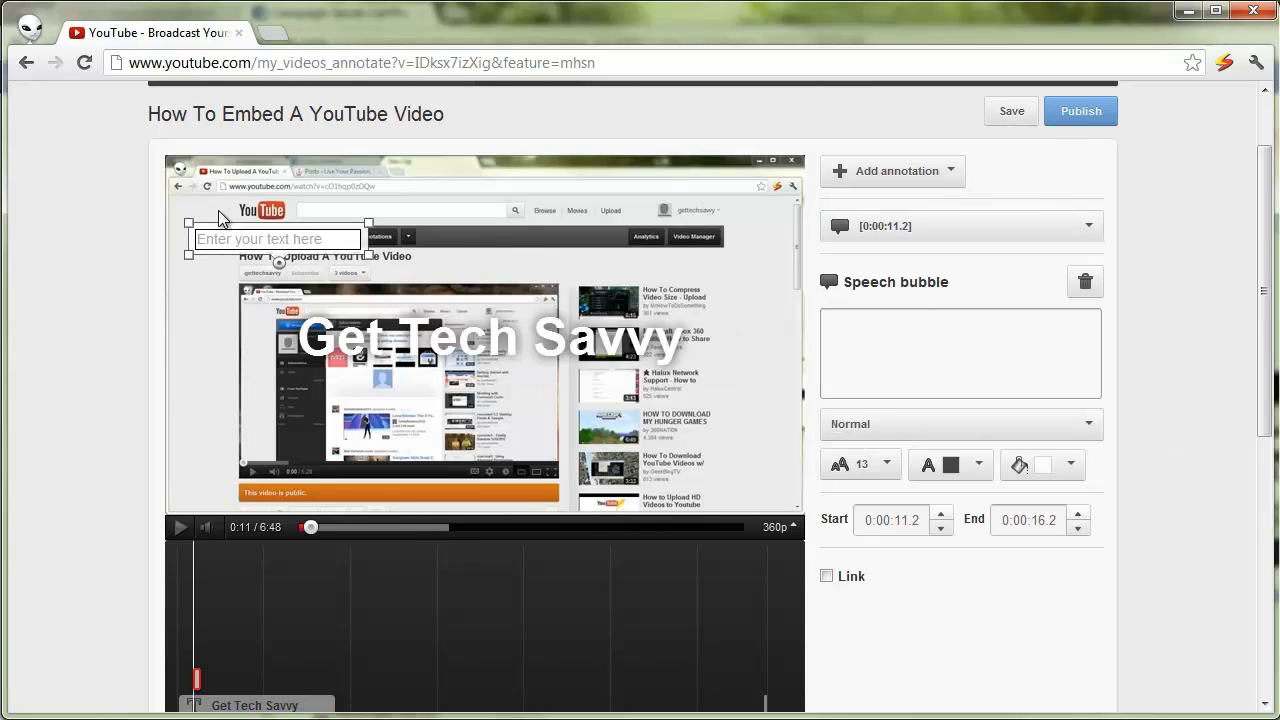
{"action": "type", "text": "This is"}
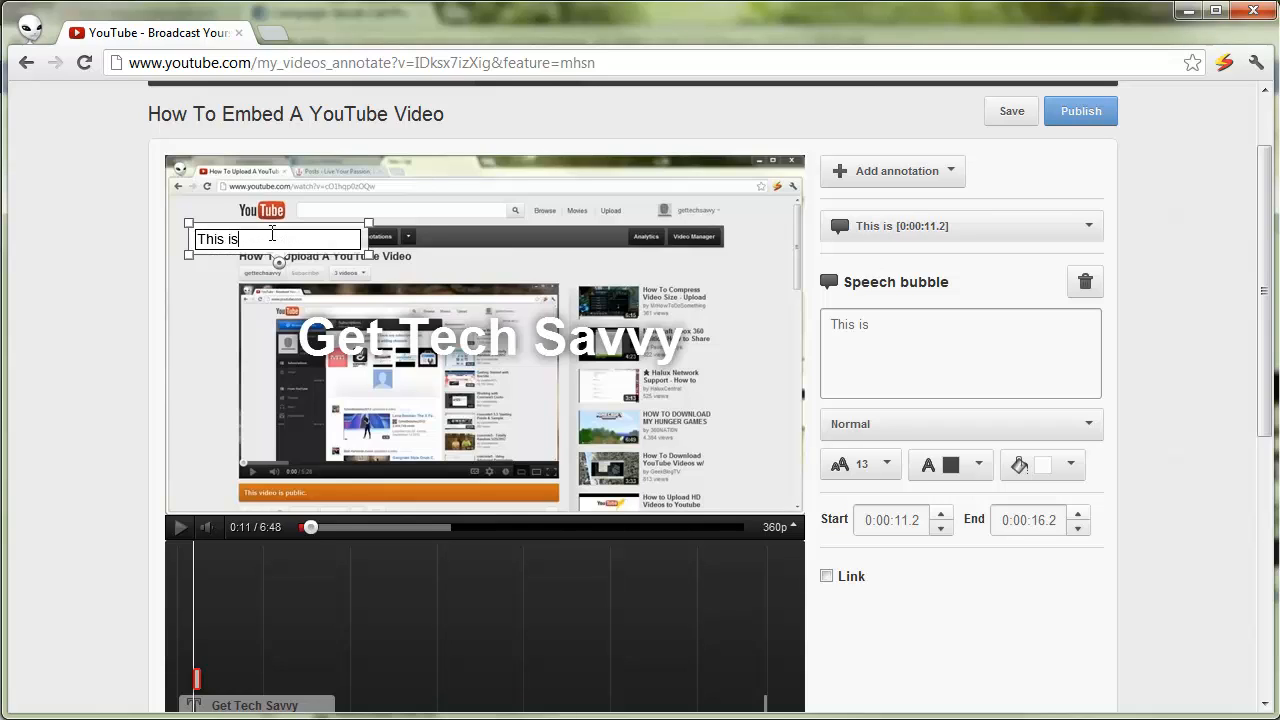
{"action": "type", "text": " really cool!"}
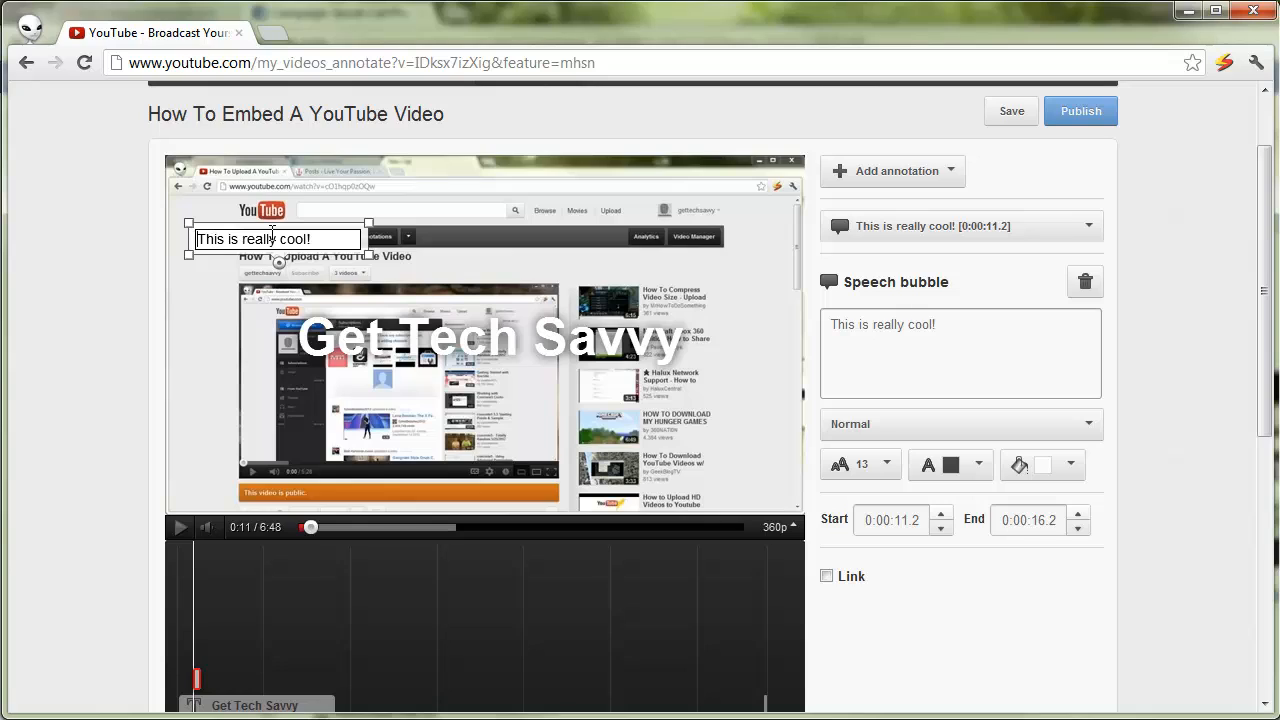
{"action": "type", "text": "\""}
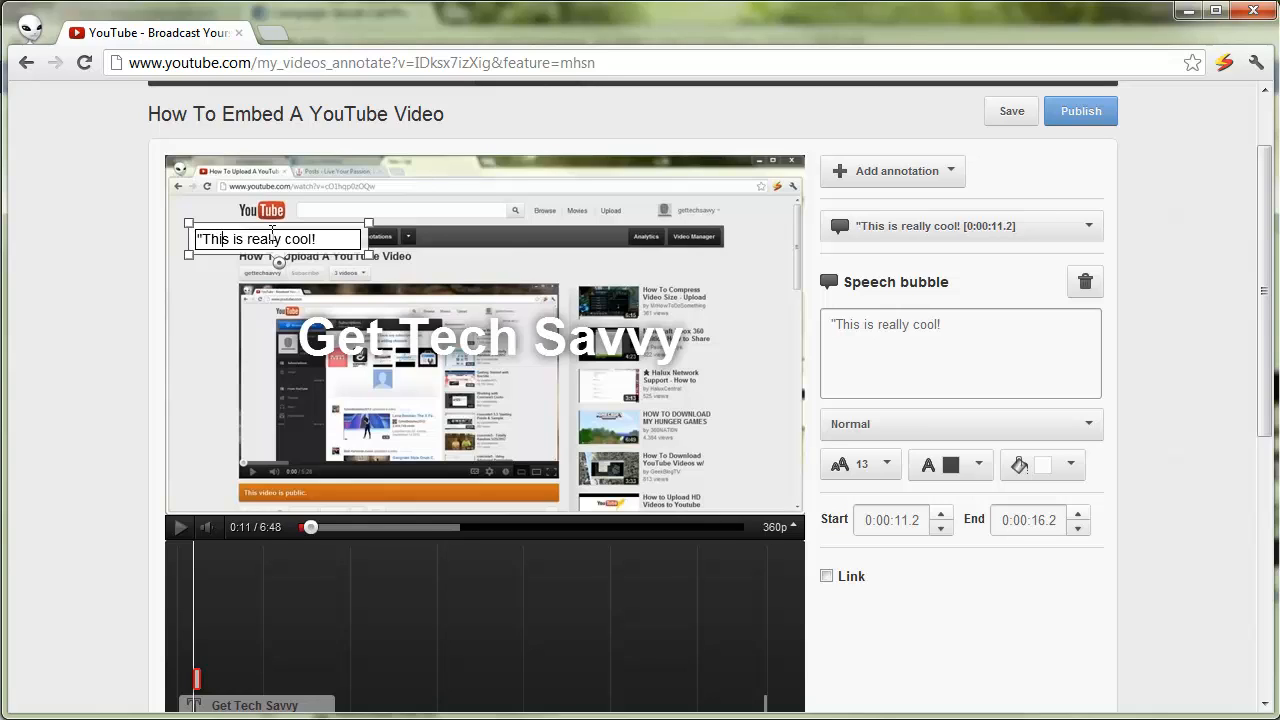
{"action": "type", "text": "\""}
{"action": "left_click_drag", "start_coordinate": [378, 246], "coordinate": [628, 243]}
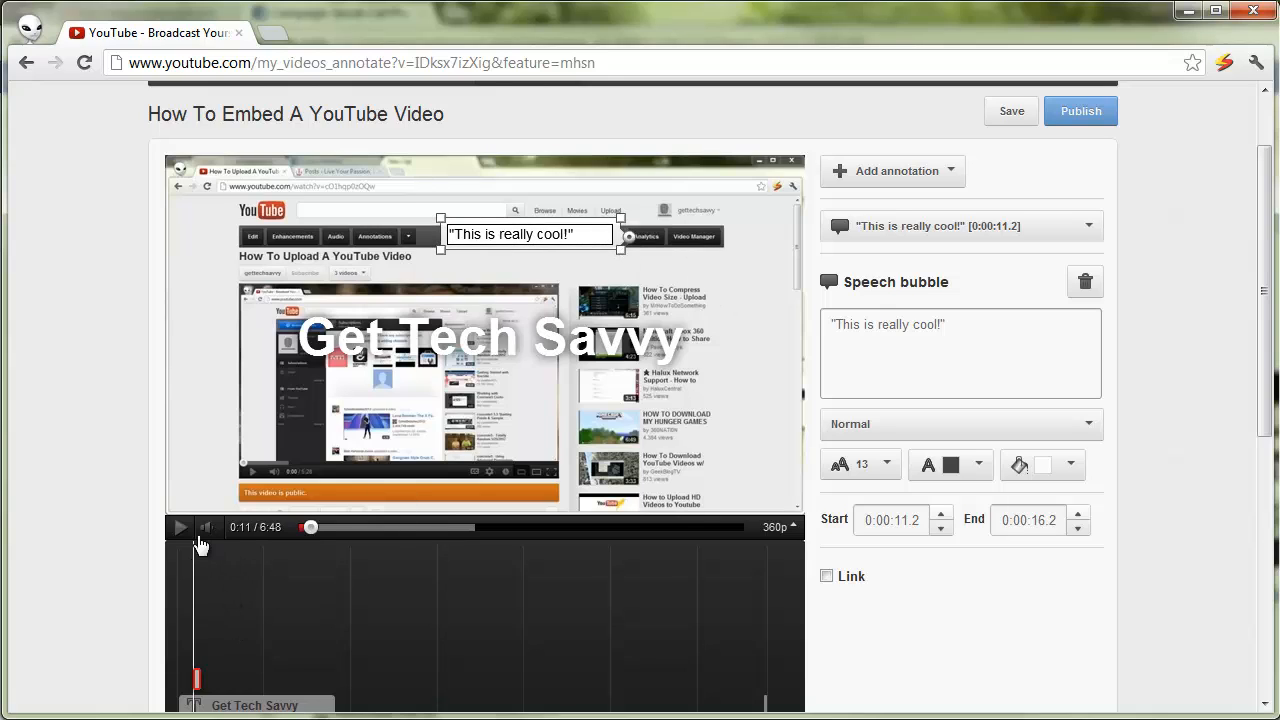
Play the video from about 0:08 past the speech bubble's time range, check the available annotation types, and pause at about 0:25.
{"action": "scroll", "coordinate": [190, 595], "scroll_direction": "down", "scroll_amount": 1}
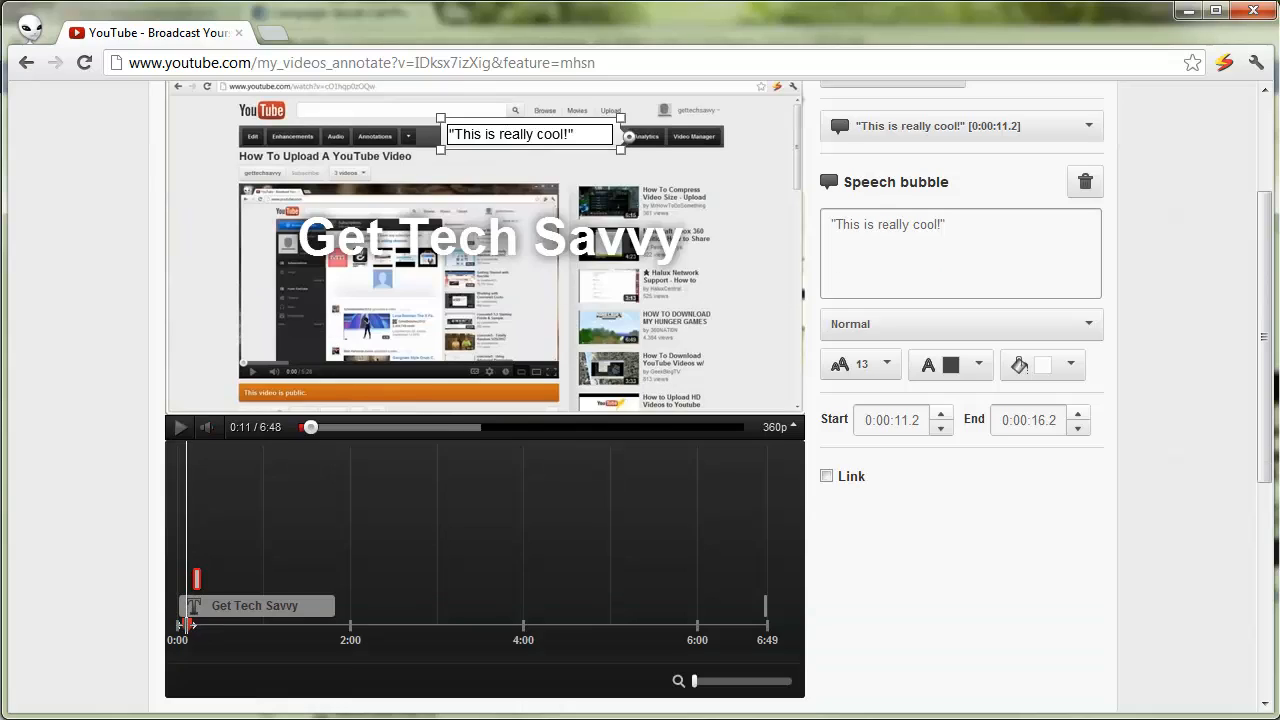
{"action": "left_click_drag", "start_coordinate": [187, 625], "coordinate": [189, 625]}
{"action": "left_click", "coordinate": [186, 431]}
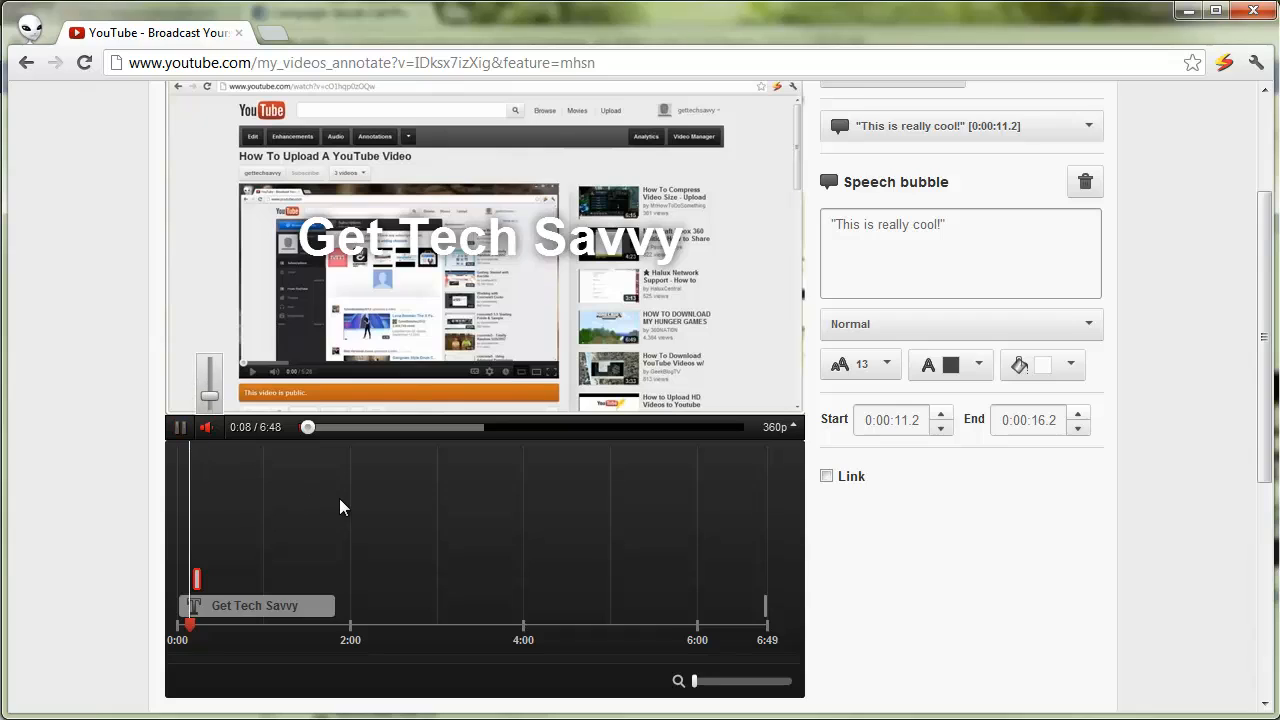
{"action": "scroll", "coordinate": [618, 240], "scroll_direction": "up", "scroll_amount": 1}
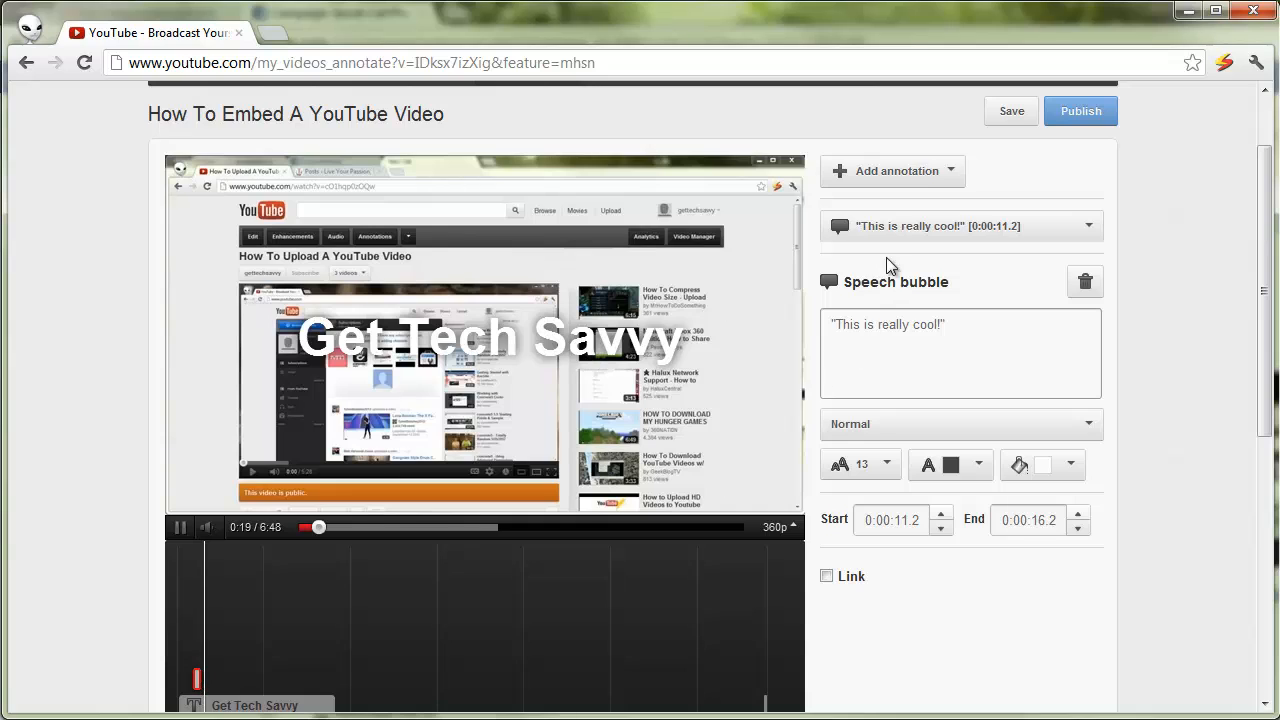
{"action": "left_click", "coordinate": [896, 171]}
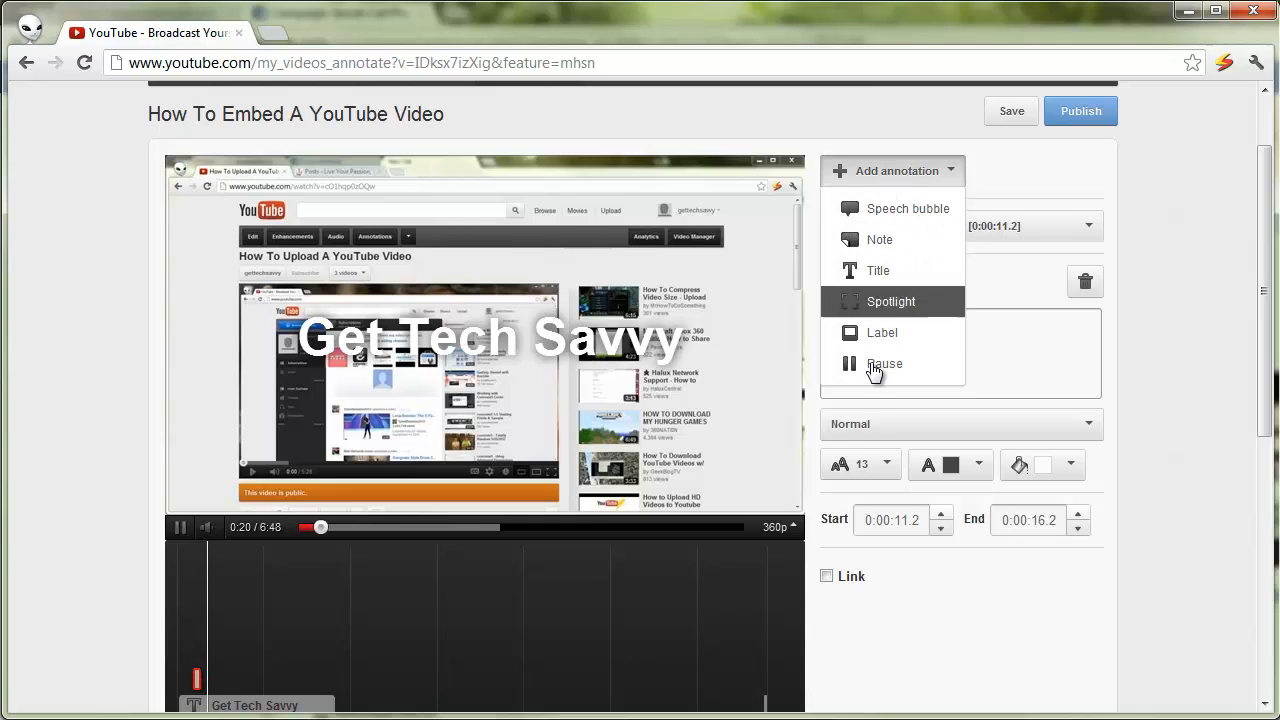
{"action": "left_click", "coordinate": [876, 180]}
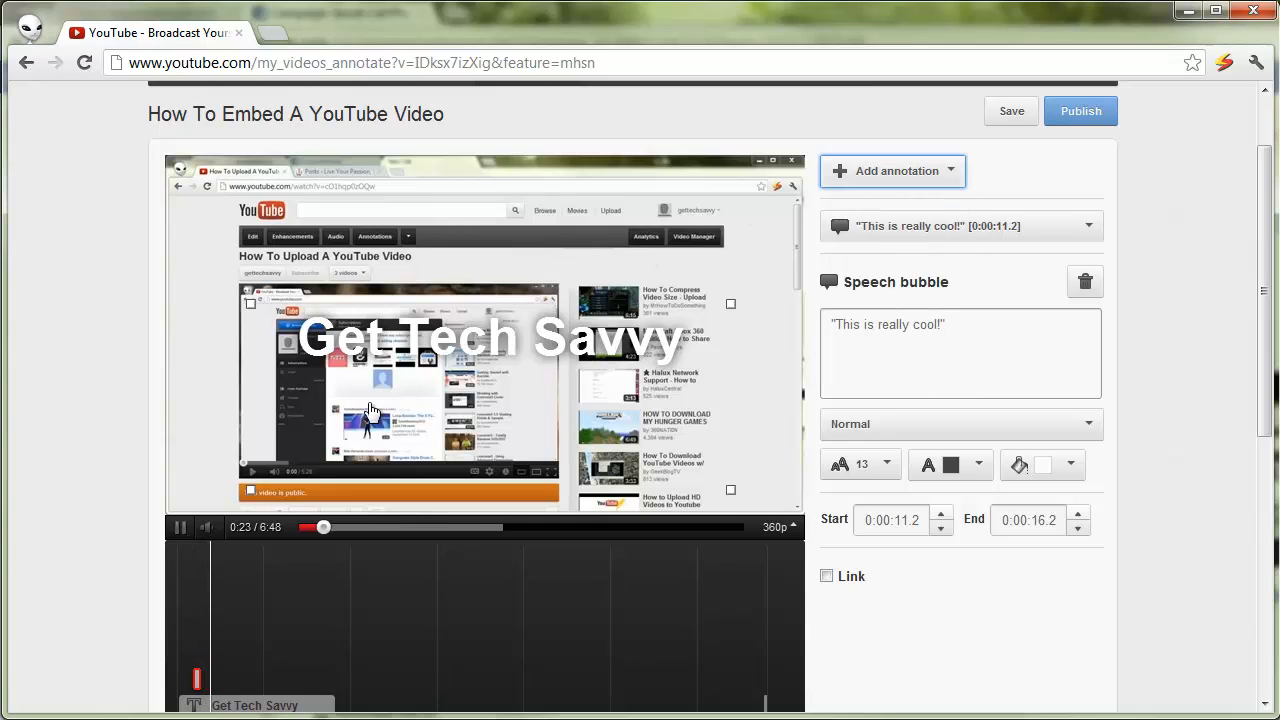
{"action": "left_click", "coordinate": [180, 527]}
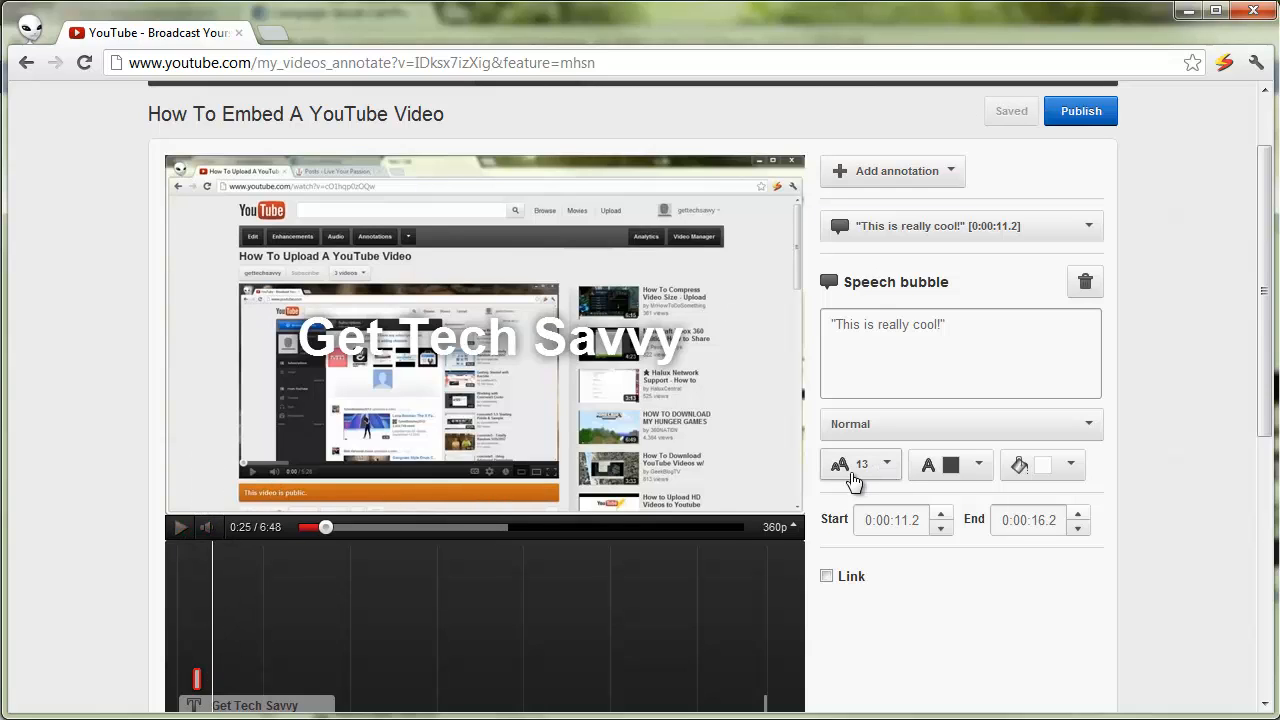
Try enabling a Video link on the speech bubble, review the other link types, and turn the link off.
{"action": "left_click", "coordinate": [826, 577]}
{"action": "scroll", "coordinate": [913, 590], "scroll_direction": "down", "scroll_amount": 1}
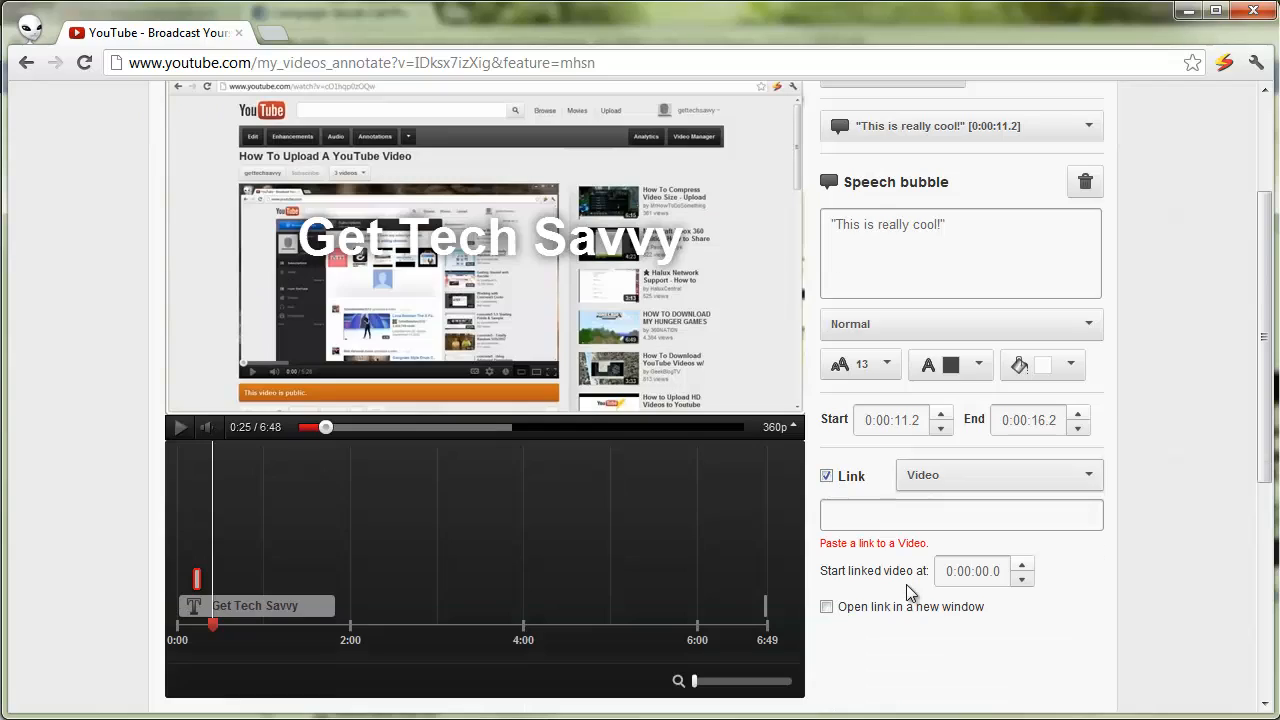
{"action": "left_click", "coordinate": [963, 485]}
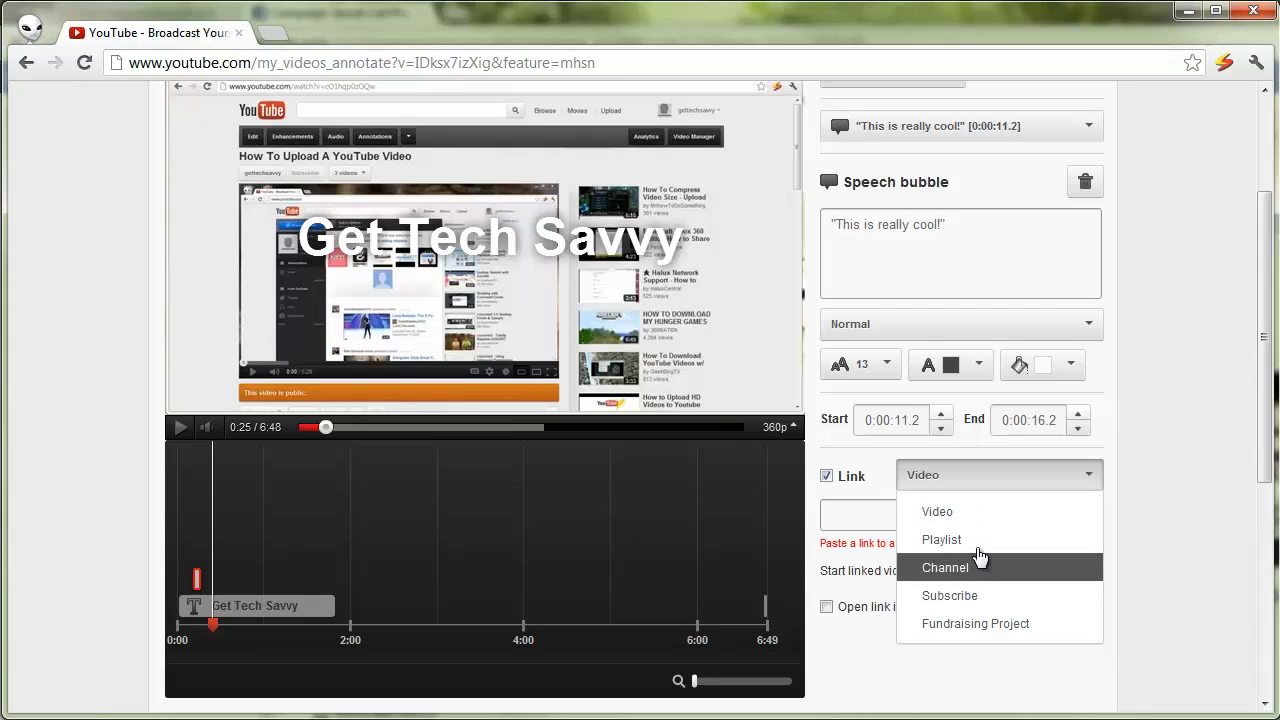
{"action": "left_click", "coordinate": [994, 511]}
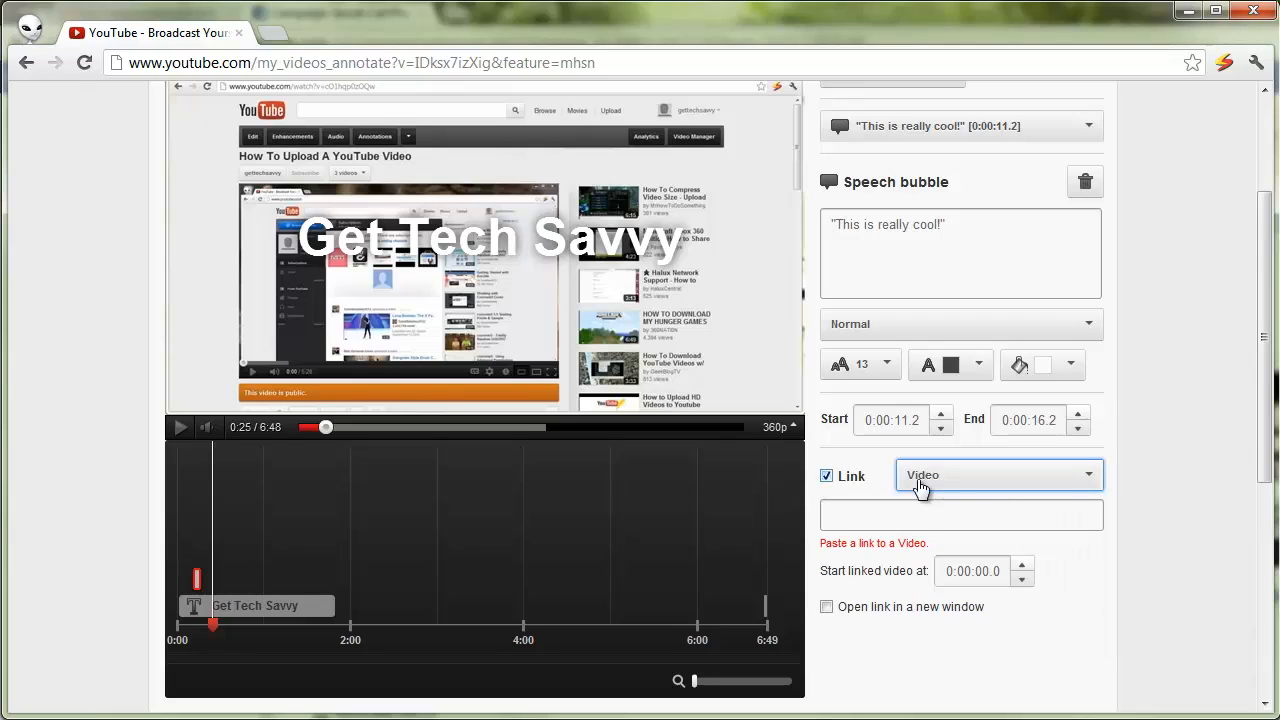
{"action": "left_click", "coordinate": [963, 482]}
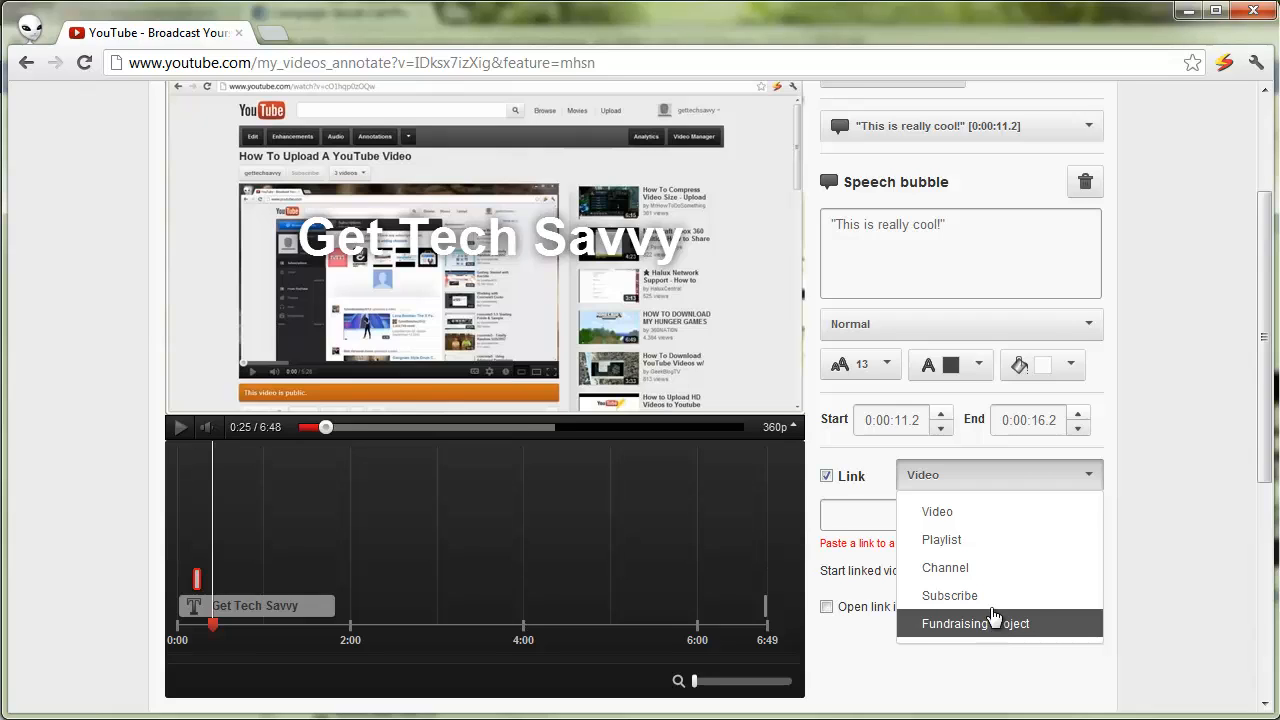
{"action": "left_click", "coordinate": [968, 484]}
{"action": "left_click", "coordinate": [834, 477]}
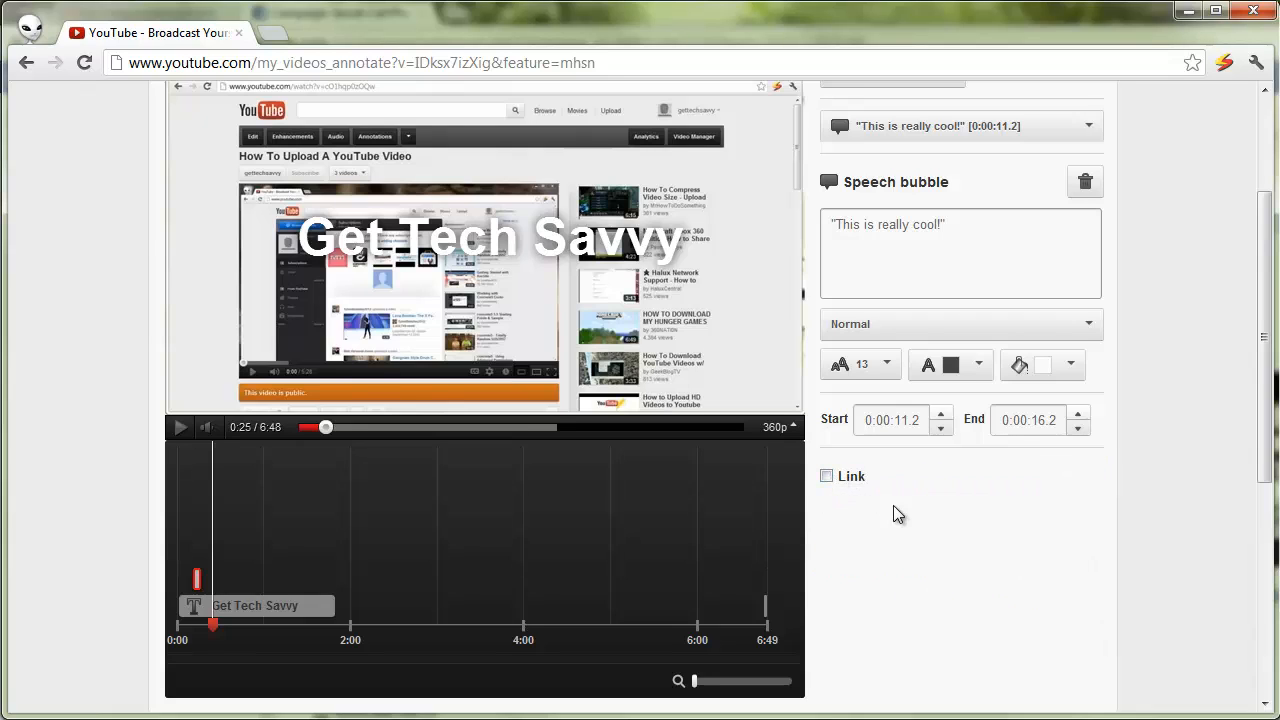
Delete the Get Tech Savvy title annotation from the video.
{"action": "scroll", "coordinate": [893, 510], "scroll_direction": "up", "scroll_amount": 3}
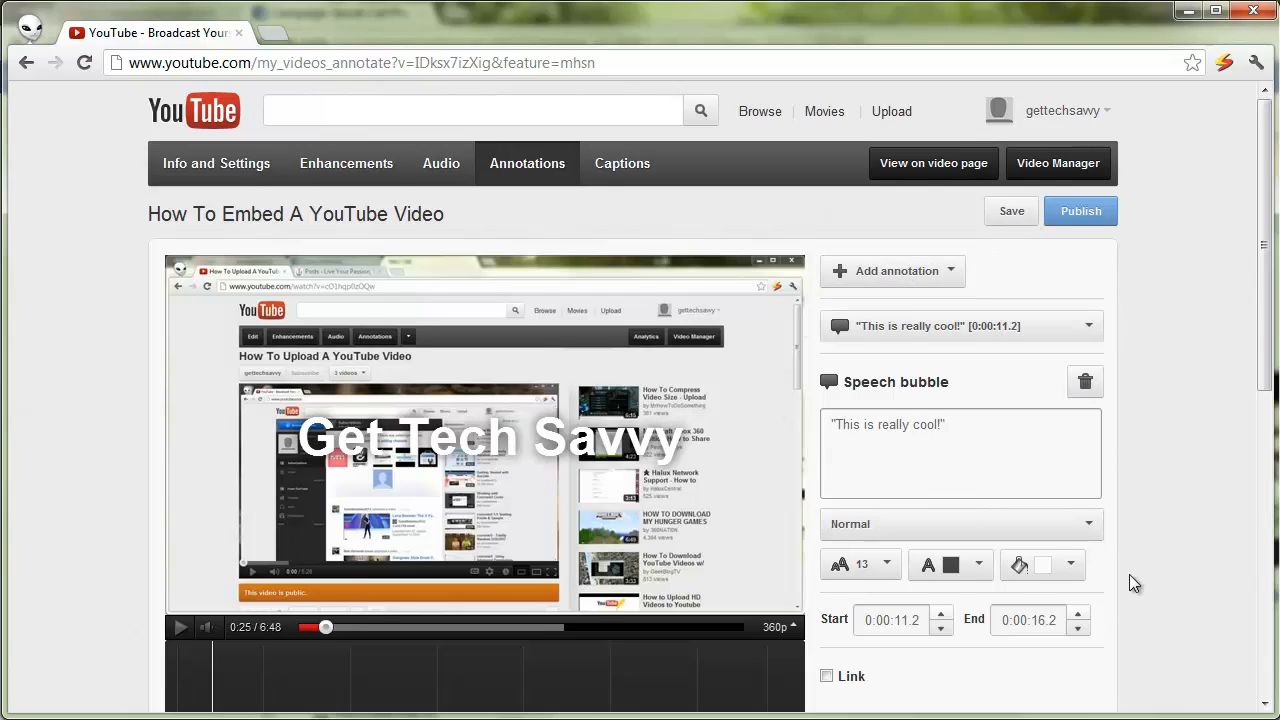
{"action": "scroll", "coordinate": [1130, 568], "scroll_direction": "down", "scroll_amount": 3}
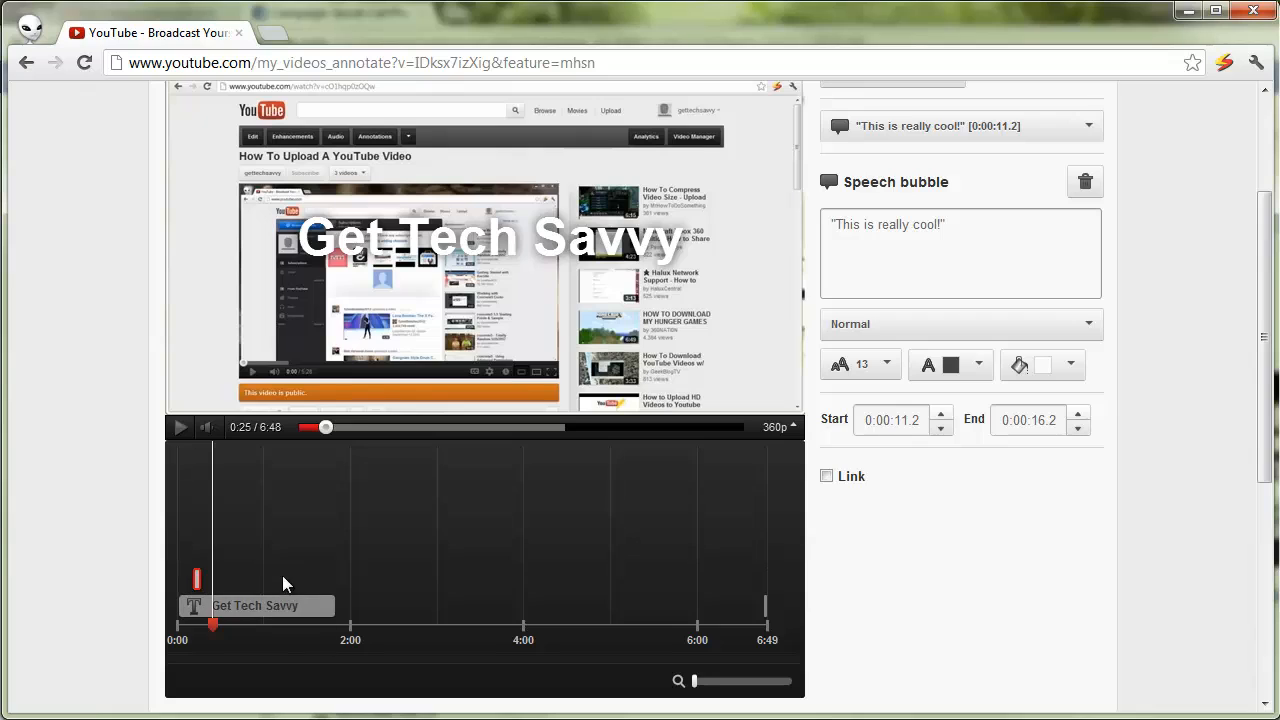
{"action": "left_click", "coordinate": [283, 603]}
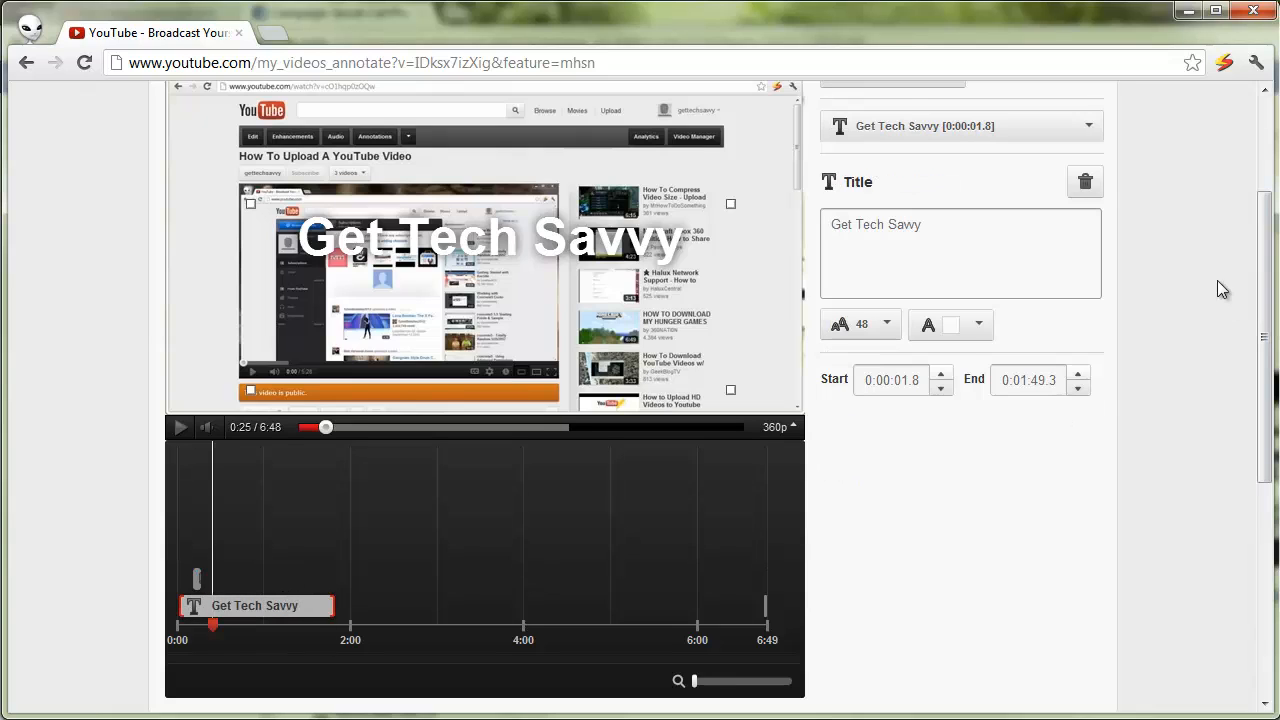
{"action": "left_click", "coordinate": [1086, 185]}
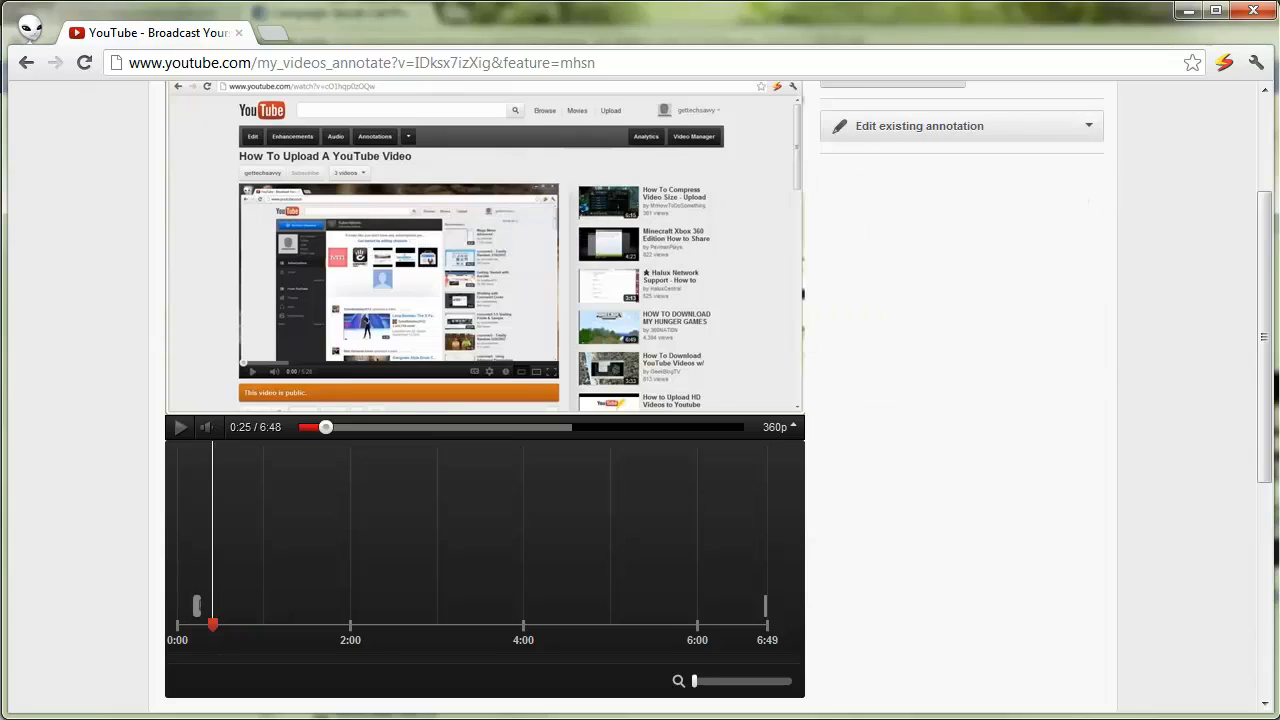
Lengthen the speech bubble on the timeline and shift it to run from about 0:01:25.8 to 0:03:15.9.
{"action": "left_click", "coordinate": [197, 618]}
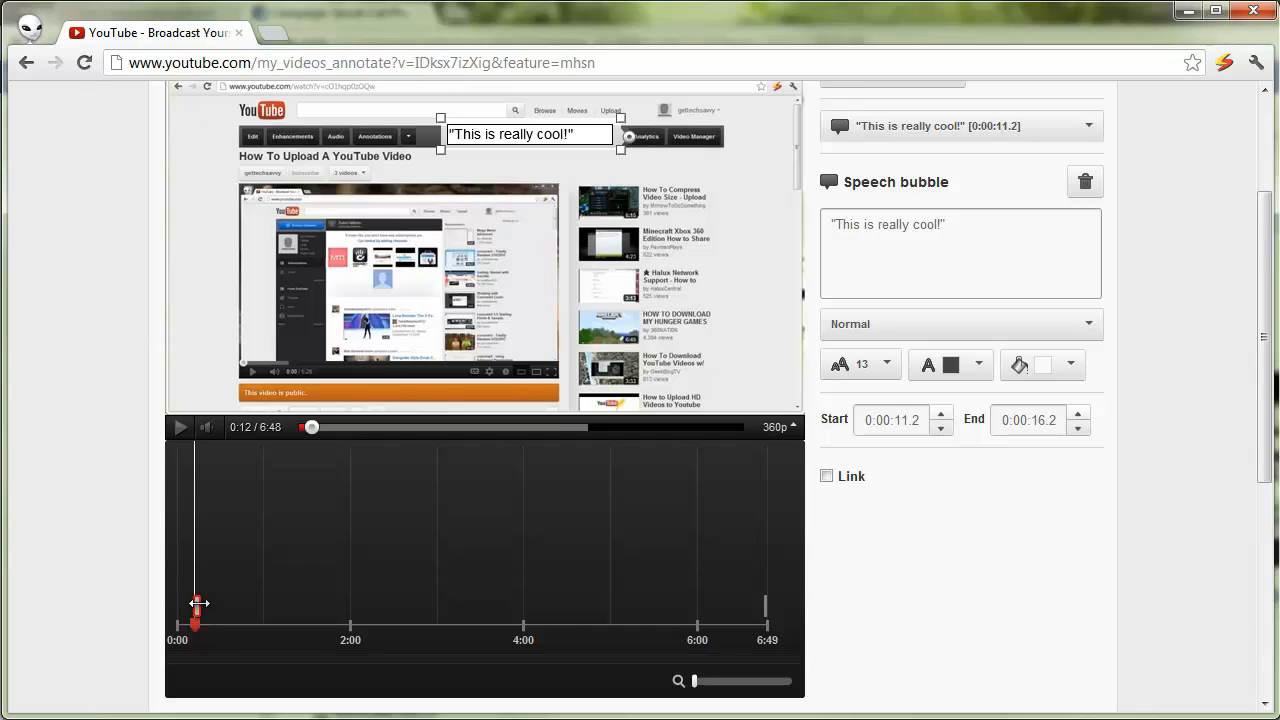
{"action": "left_click_drag", "start_coordinate": [201, 604], "coordinate": [346, 606]}
{"action": "mouse_move", "coordinate": [195, 606]}
{"action": "left_mouse_down"}
{"action": "mouse_move", "coordinate": [449, 603]}
{"action": "mouse_move", "coordinate": [360, 605]}
{"action": "left_mouse_up"}
{"action": "scroll", "coordinate": [704, 637], "scroll_direction": "down", "scroll_amount": 1}
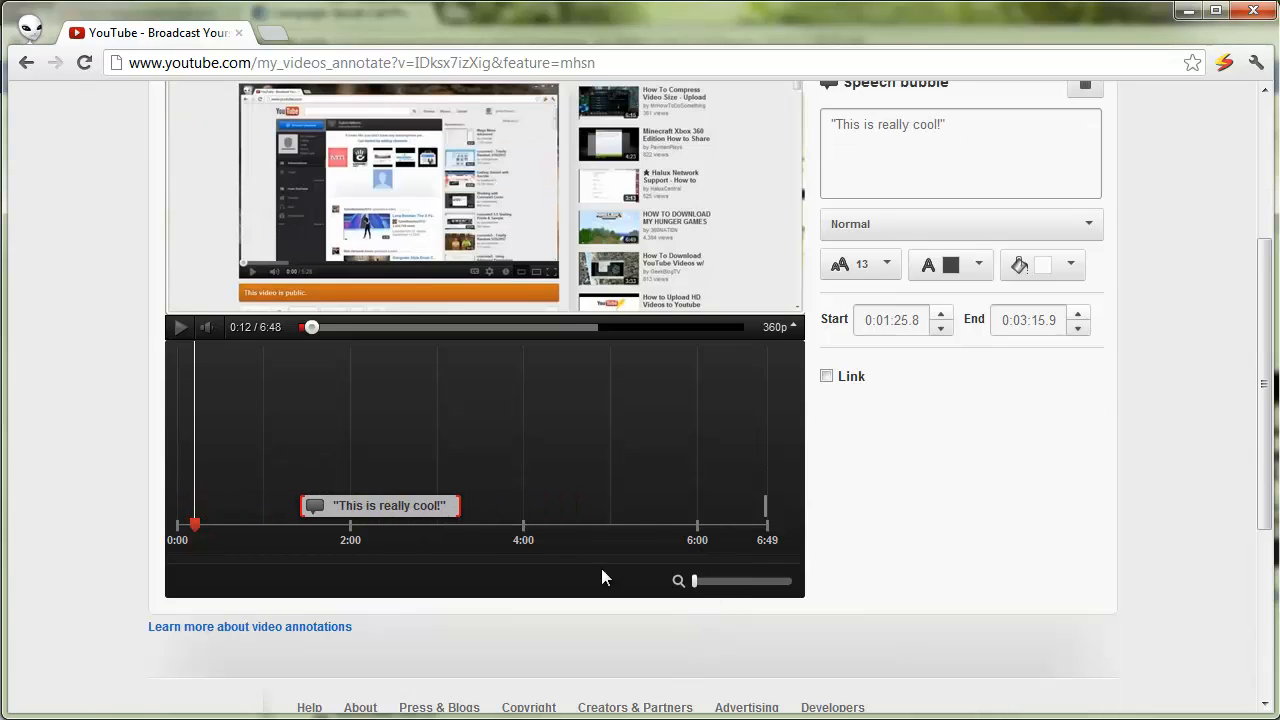
Magnify the timeline around the speech bubble and extend its beginning back to about 0:01:12.7.
{"action": "left_click_drag", "start_coordinate": [695, 582], "coordinate": [718, 583]}
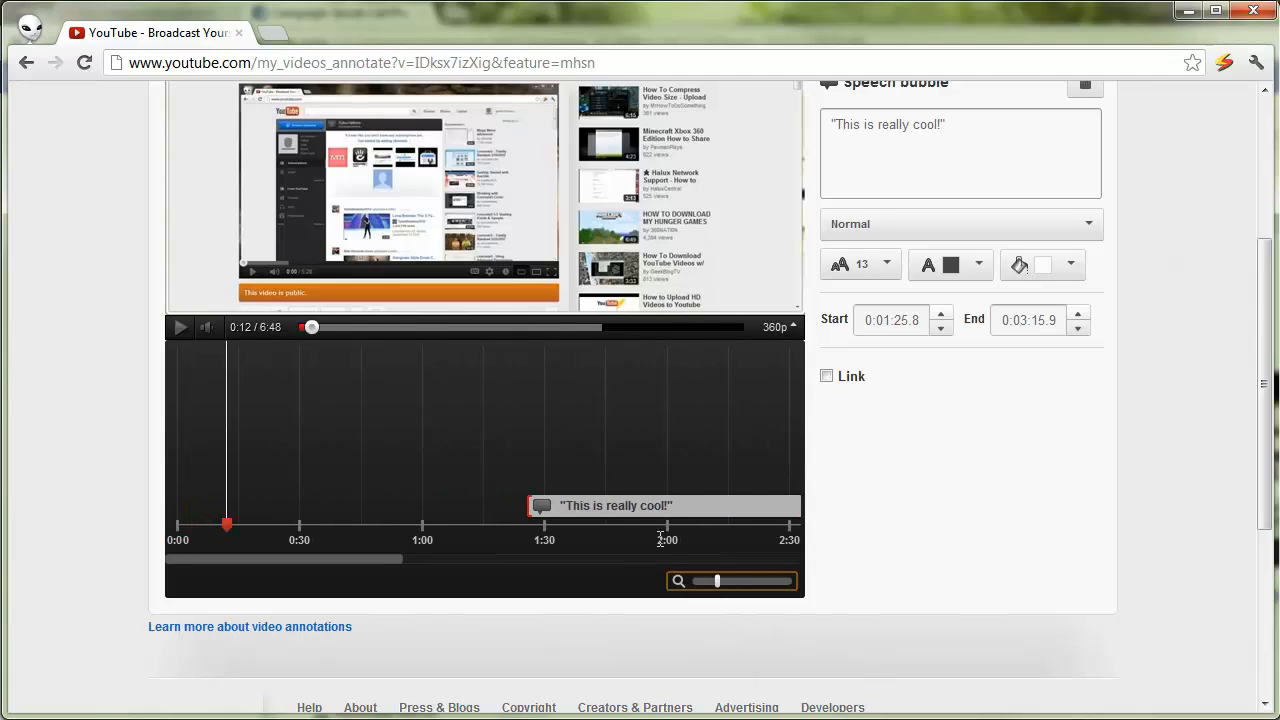
{"action": "left_click_drag", "start_coordinate": [362, 562], "coordinate": [453, 562]}
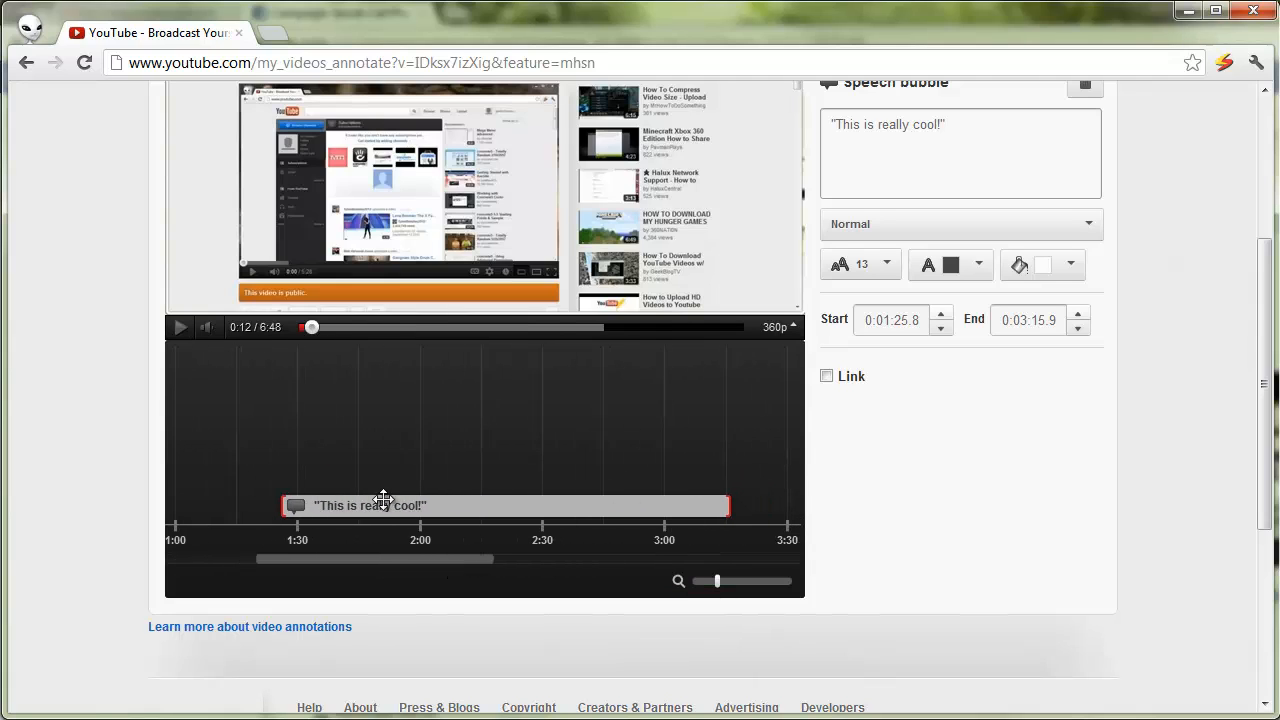
{"action": "left_click_drag", "start_coordinate": [285, 507], "coordinate": [263, 510]}
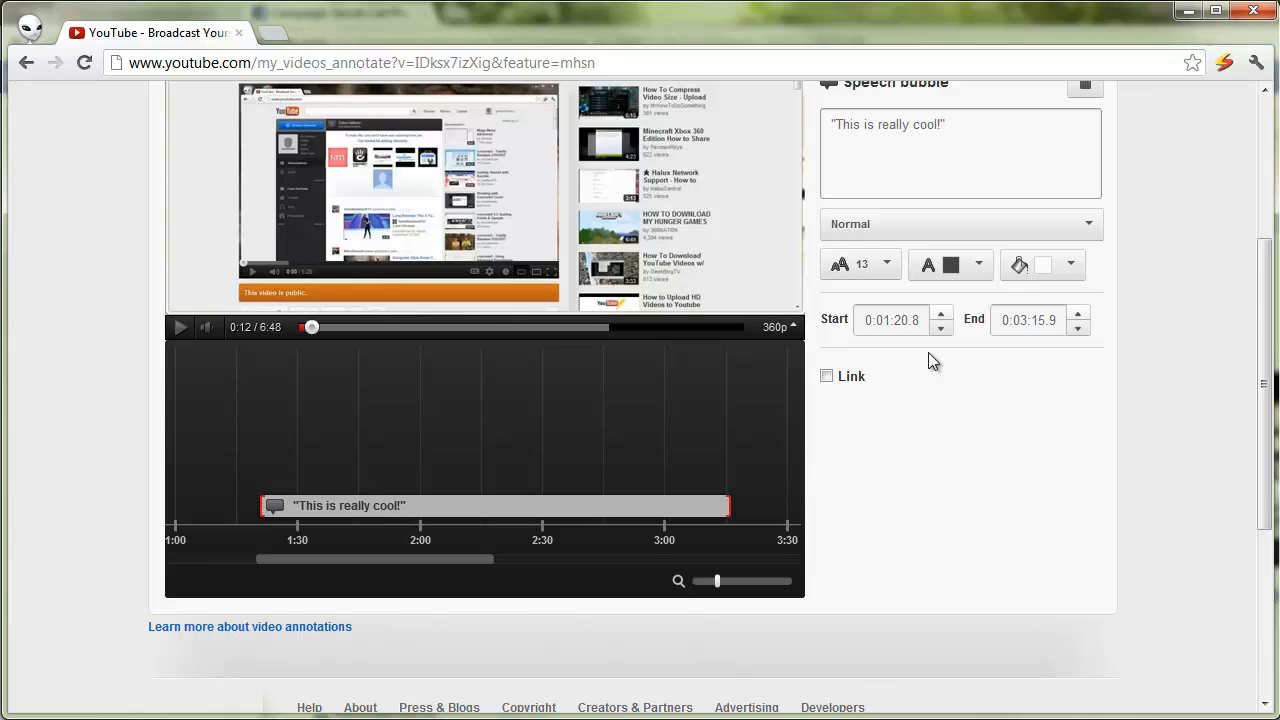
{"action": "left_click_drag", "start_coordinate": [260, 509], "coordinate": [229, 509]}
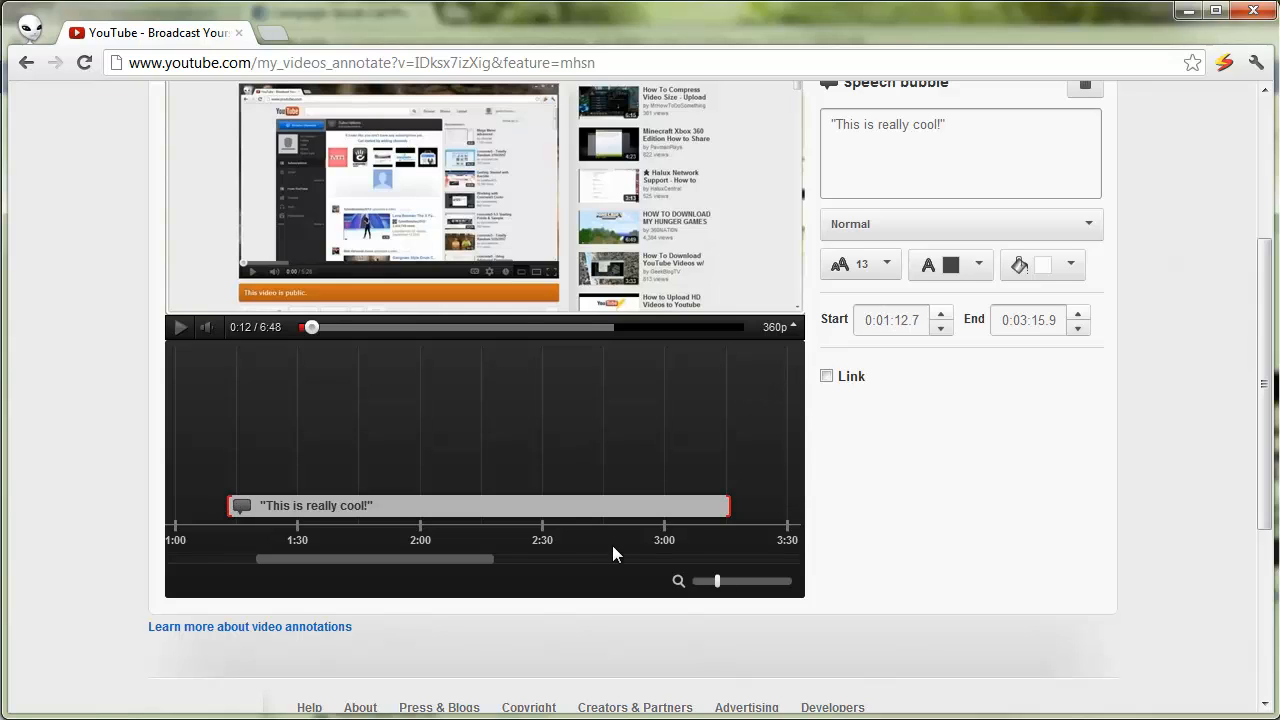
Delete the "This is really cool!" speech bubble and publish the annotation changes.
{"action": "scroll", "coordinate": [649, 514], "scroll_direction": "up", "scroll_amount": 2}
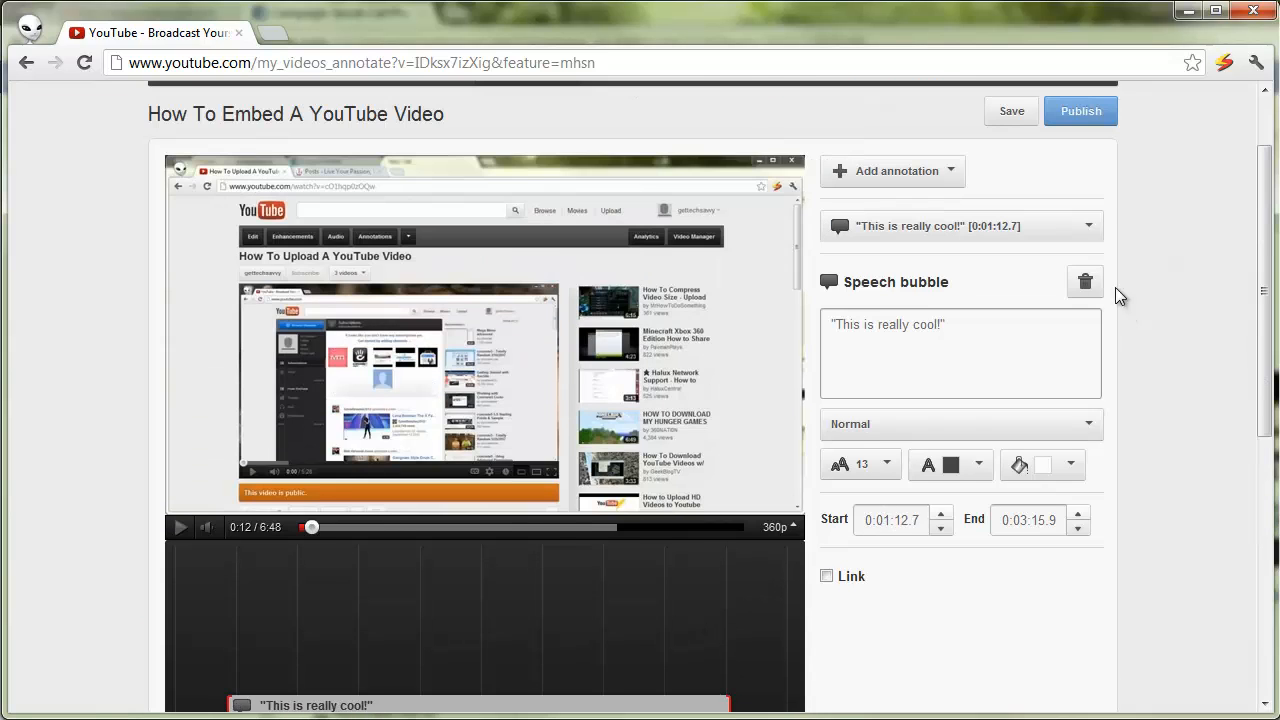
{"action": "left_click", "coordinate": [1074, 285]}
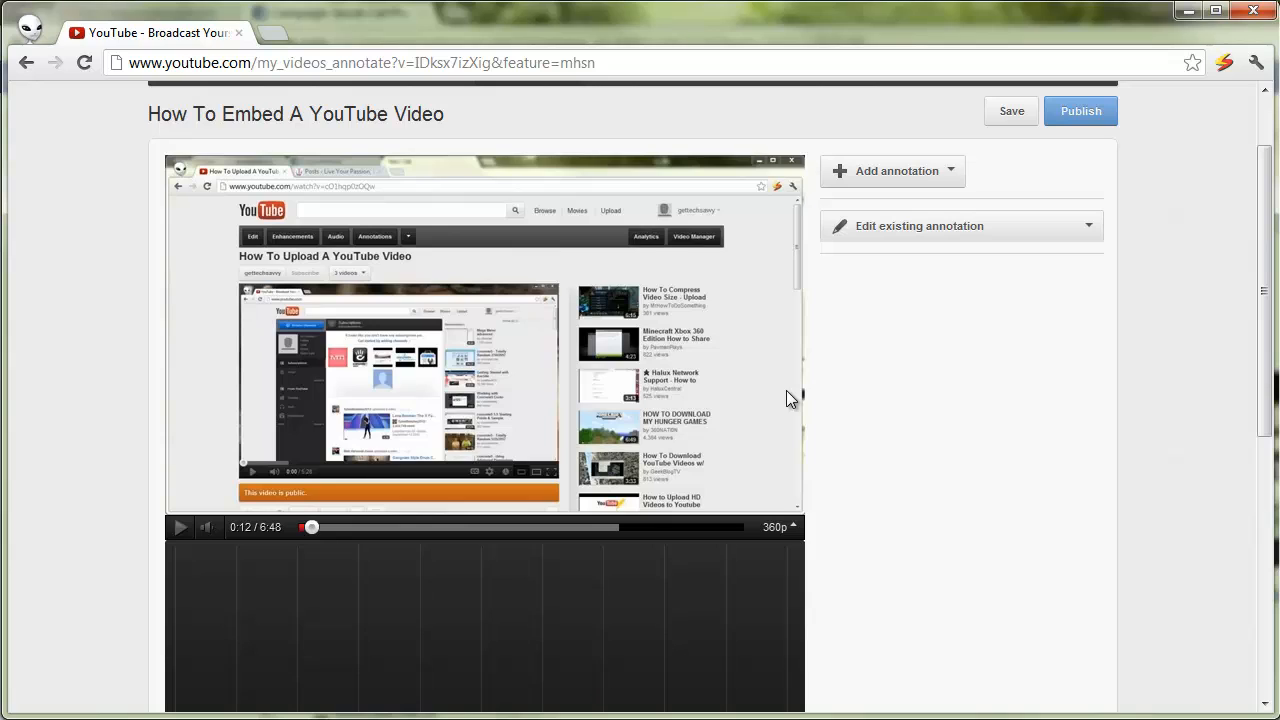
{"action": "scroll", "coordinate": [940, 310], "scroll_direction": "up", "scroll_amount": 1}
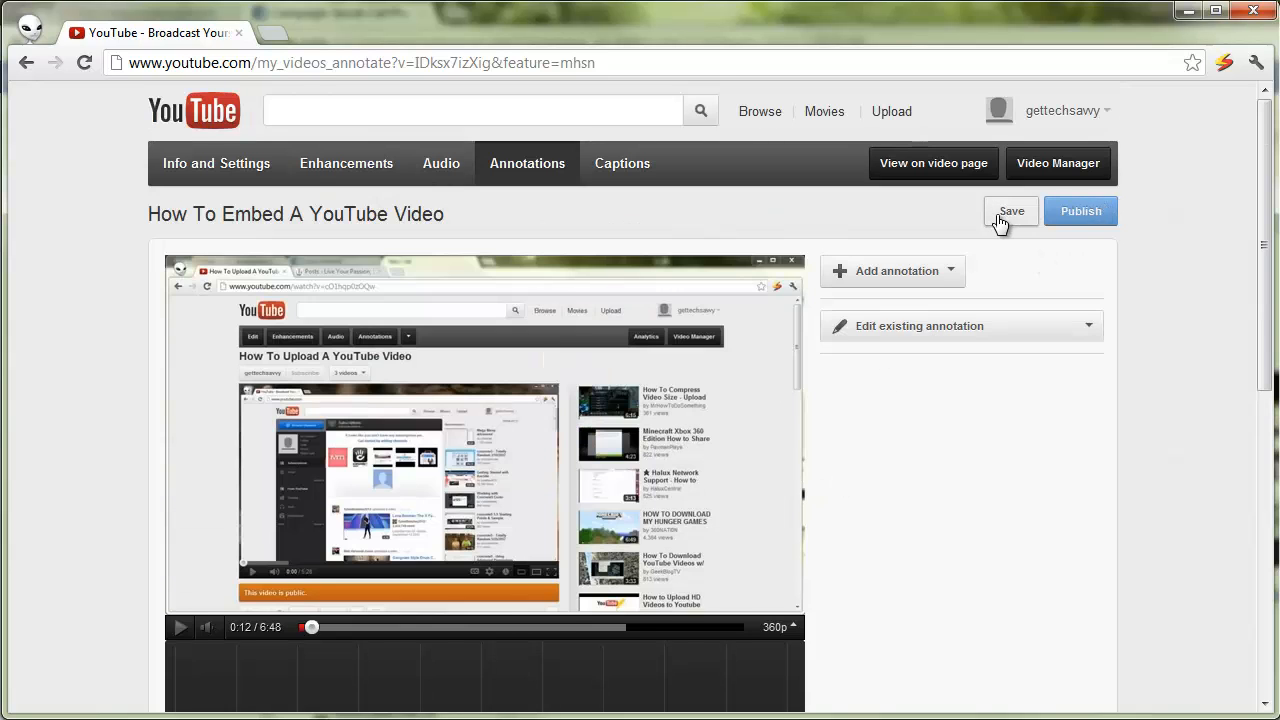
{"action": "left_click", "coordinate": [1080, 222]}
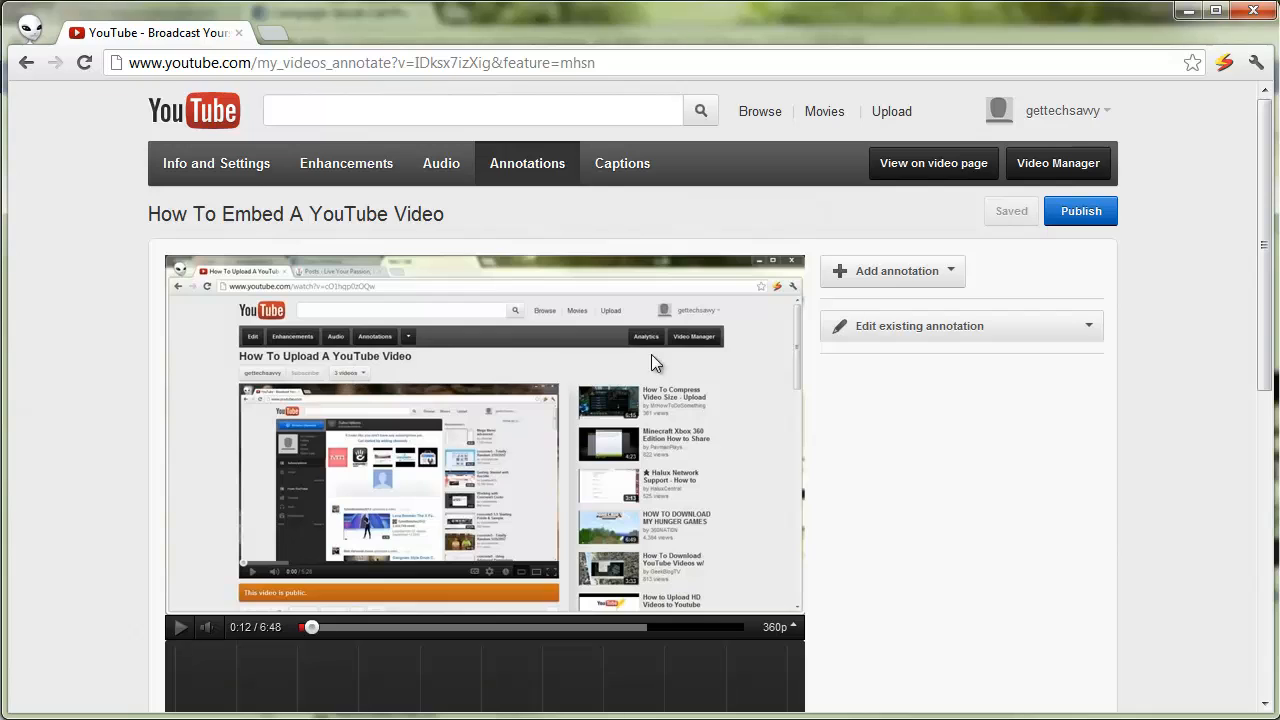
Open the video's Captions page and examine the caption upload option and the disabled tracks.
{"action": "left_click", "coordinate": [618, 177]}
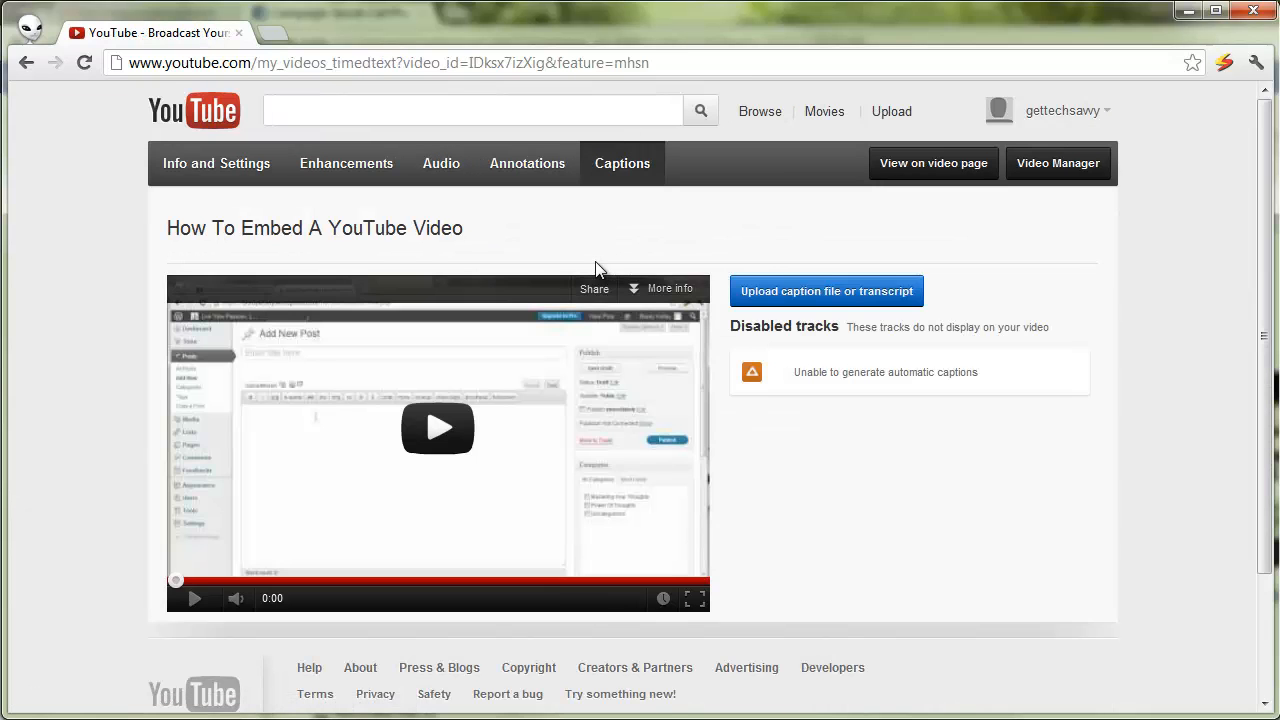
{"action": "scroll", "coordinate": [740, 385], "scroll_direction": "down", "scroll_amount": 2}
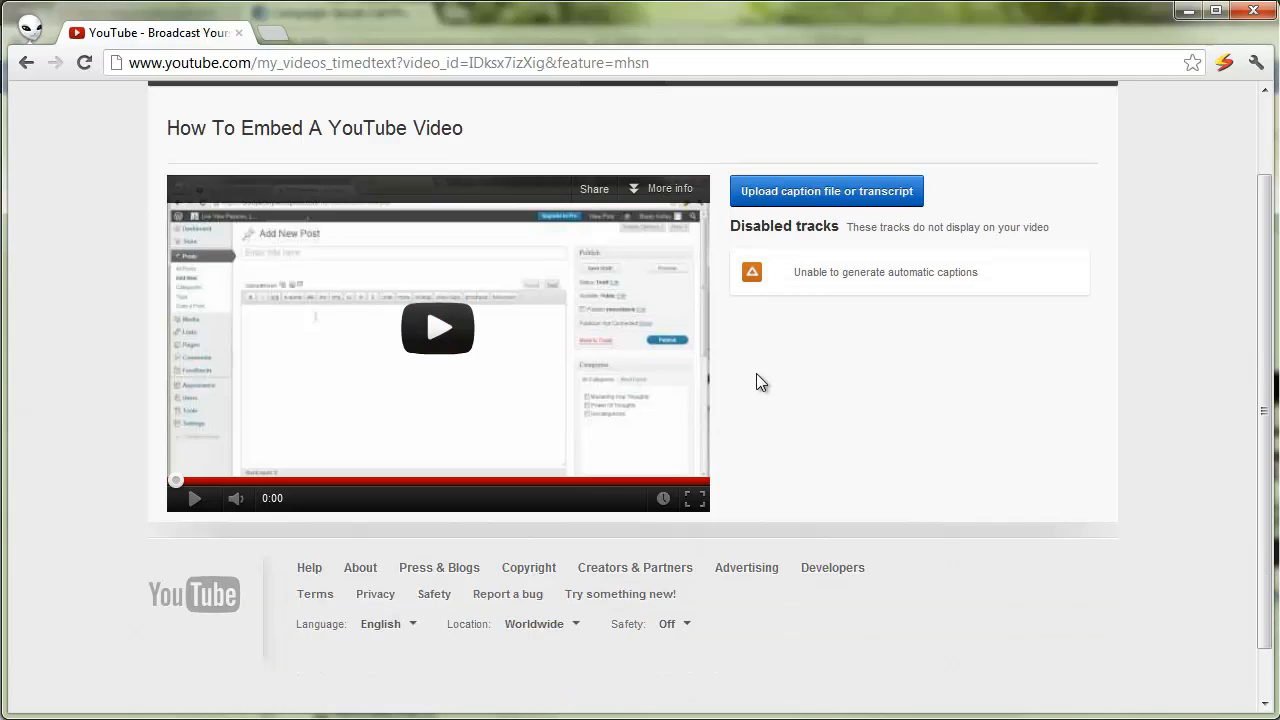
{"action": "scroll", "coordinate": [745, 365], "scroll_direction": "up", "scroll_amount": 2}
{"action": "scroll", "coordinate": [723, 353], "scroll_direction": "down", "scroll_amount": 2}
{"action": "scroll", "coordinate": [723, 353], "scroll_direction": "up", "scroll_amount": 2}
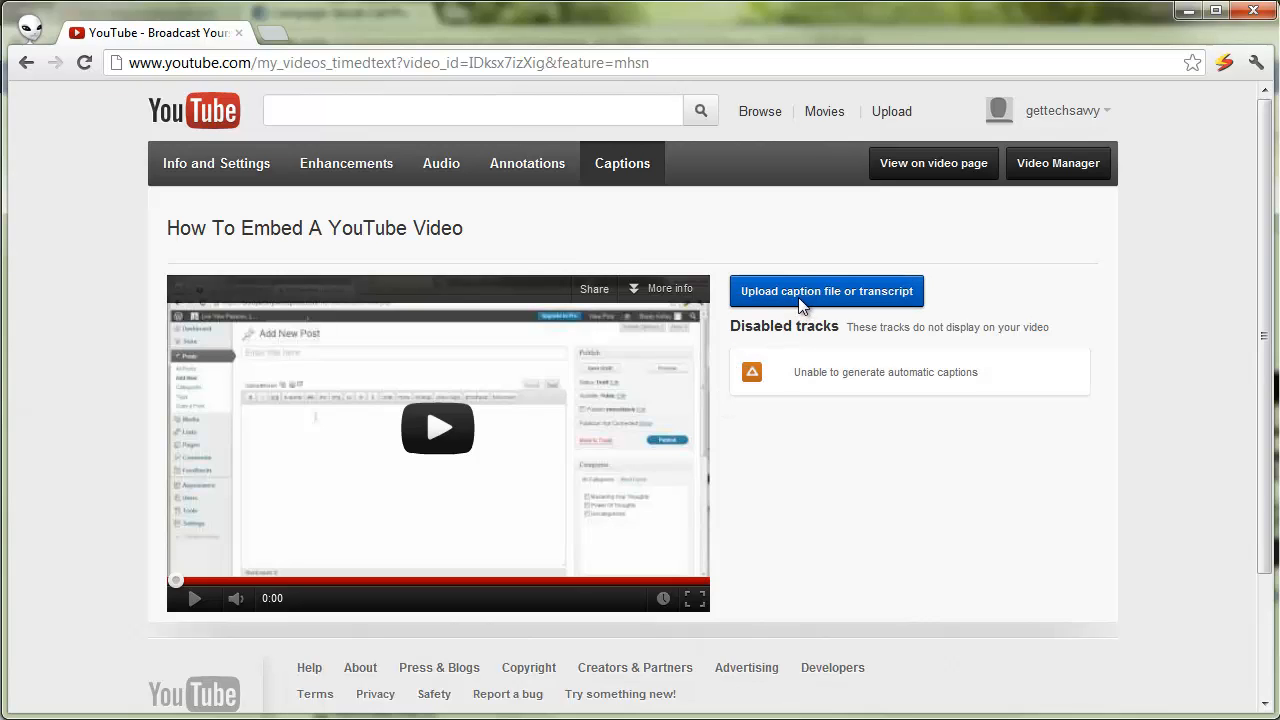
{"action": "scroll", "coordinate": [718, 325], "scroll_direction": "down", "scroll_amount": 3}
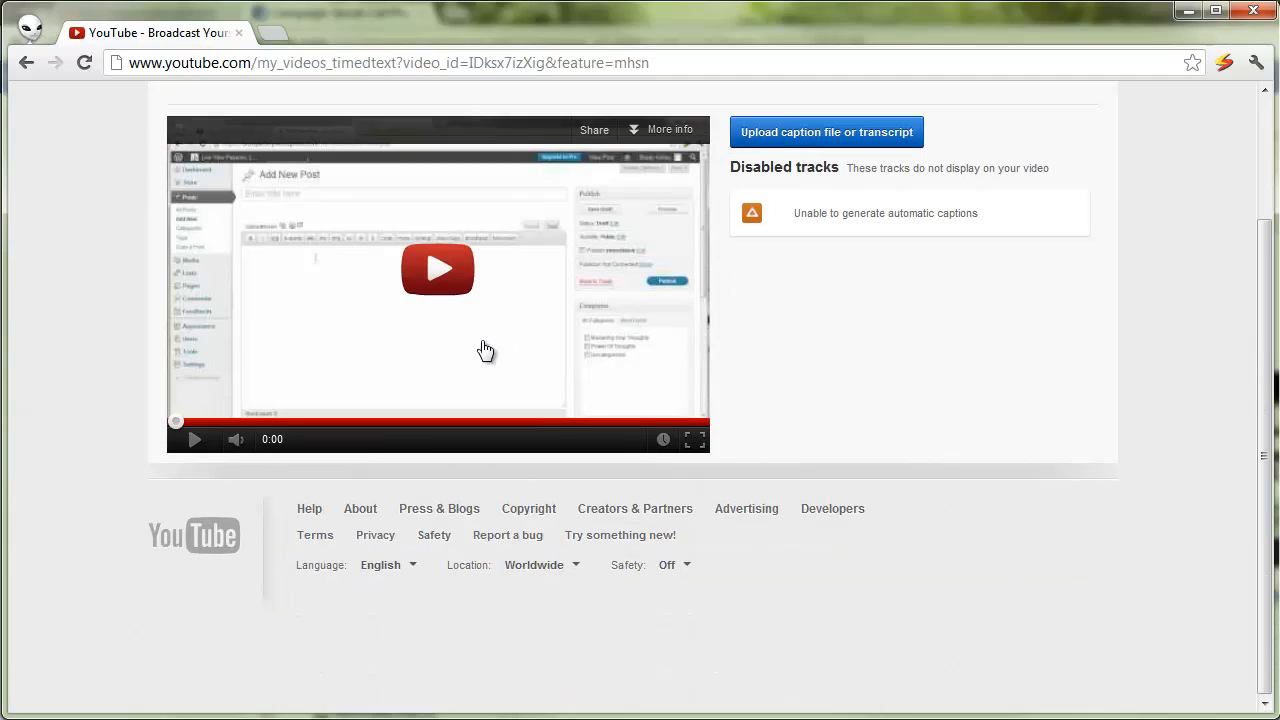
{"action": "scroll", "coordinate": [712, 310], "scroll_direction": "up", "scroll_amount": 3}
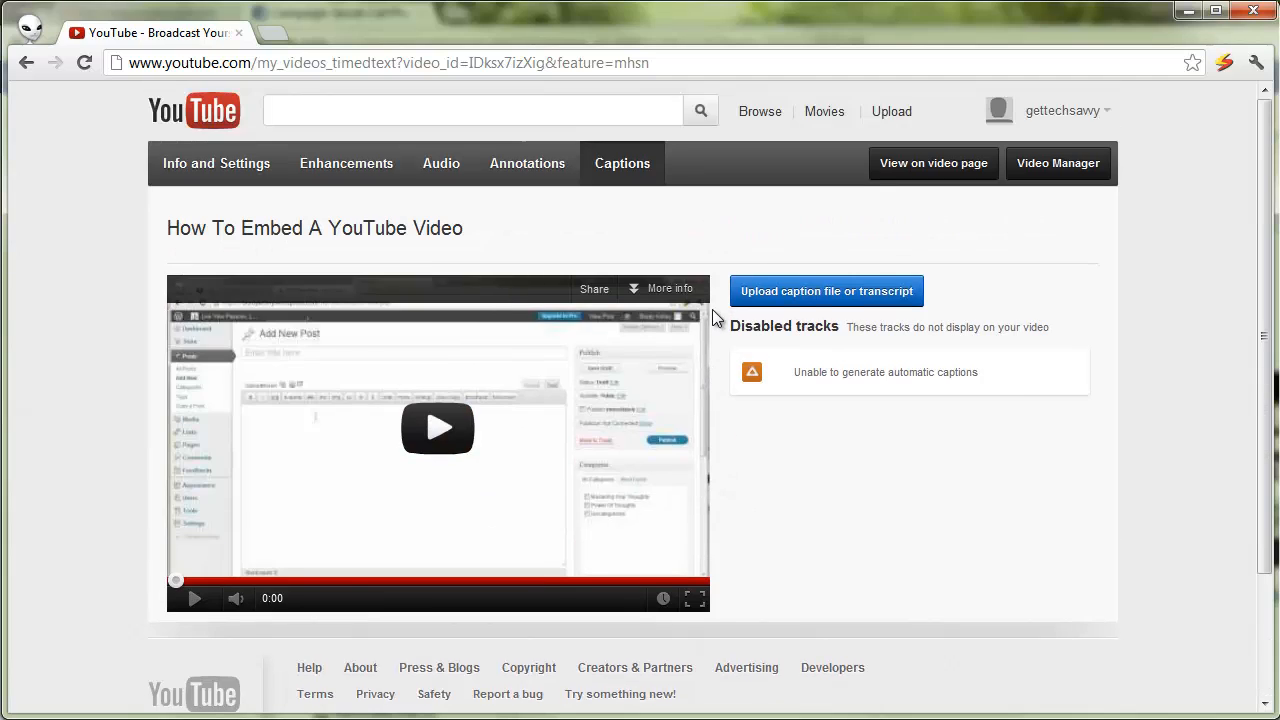